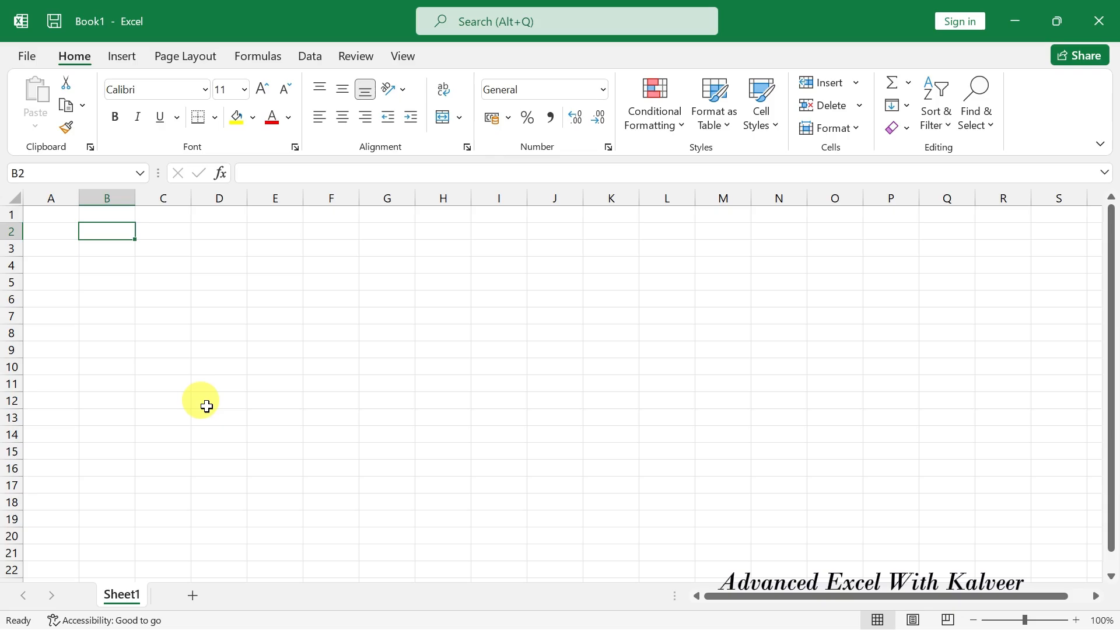
Enter the headings Sr no, Item, Qty and Rate in B2:E2.
{"action": "type", "text": "Sr no"}
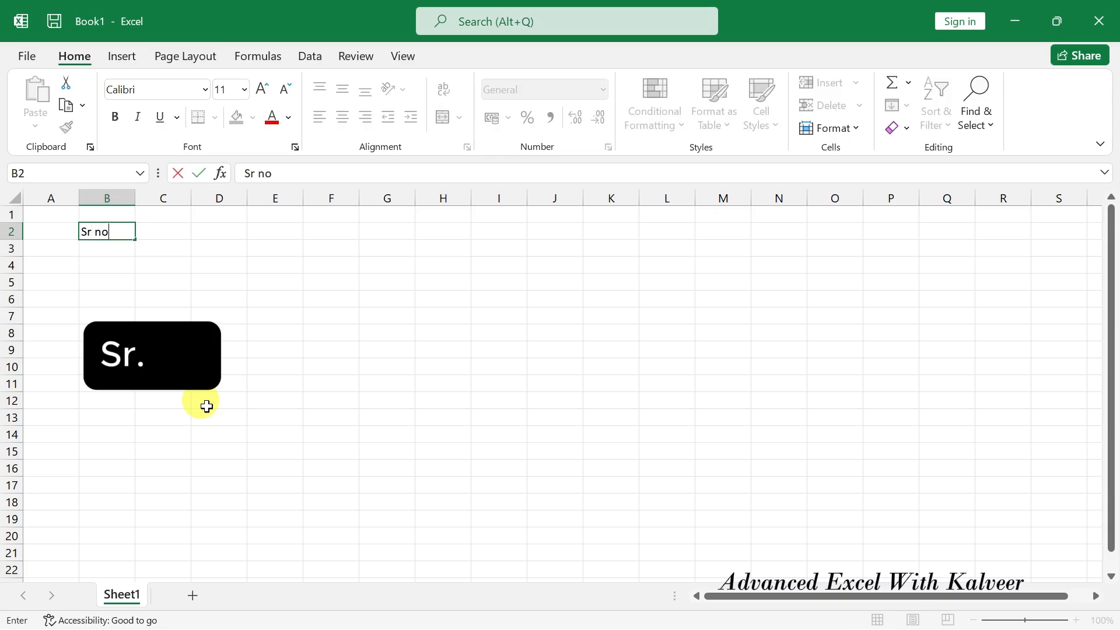
{"action": "key", "text": "Tab"}
{"action": "type", "text": "Item"}
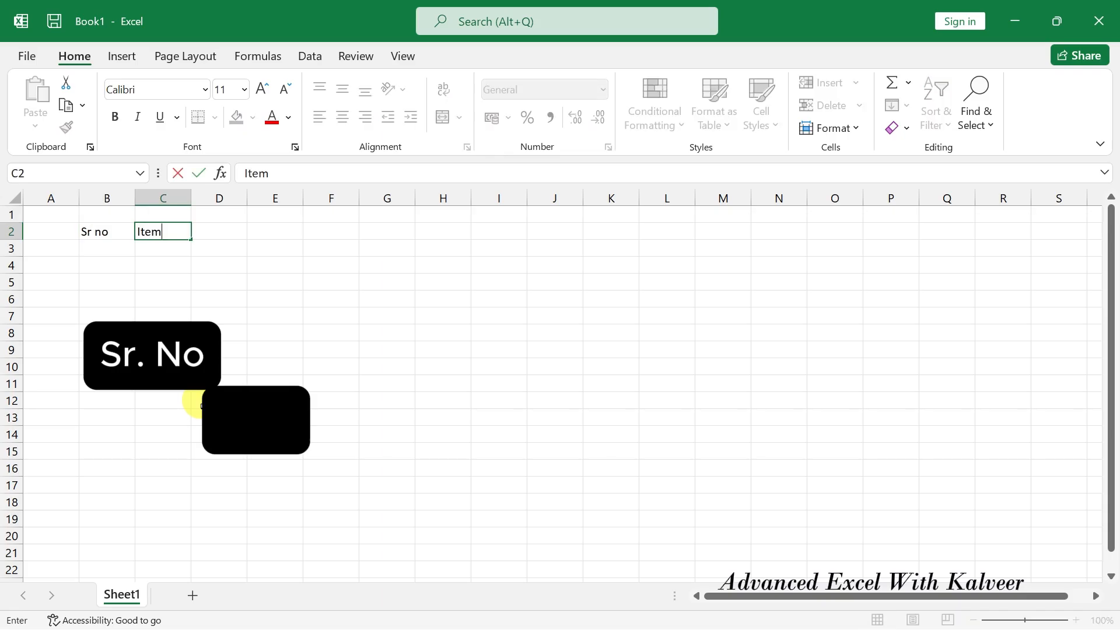
{"action": "key", "text": "Tab"}
{"action": "type", "text": "Qty"}
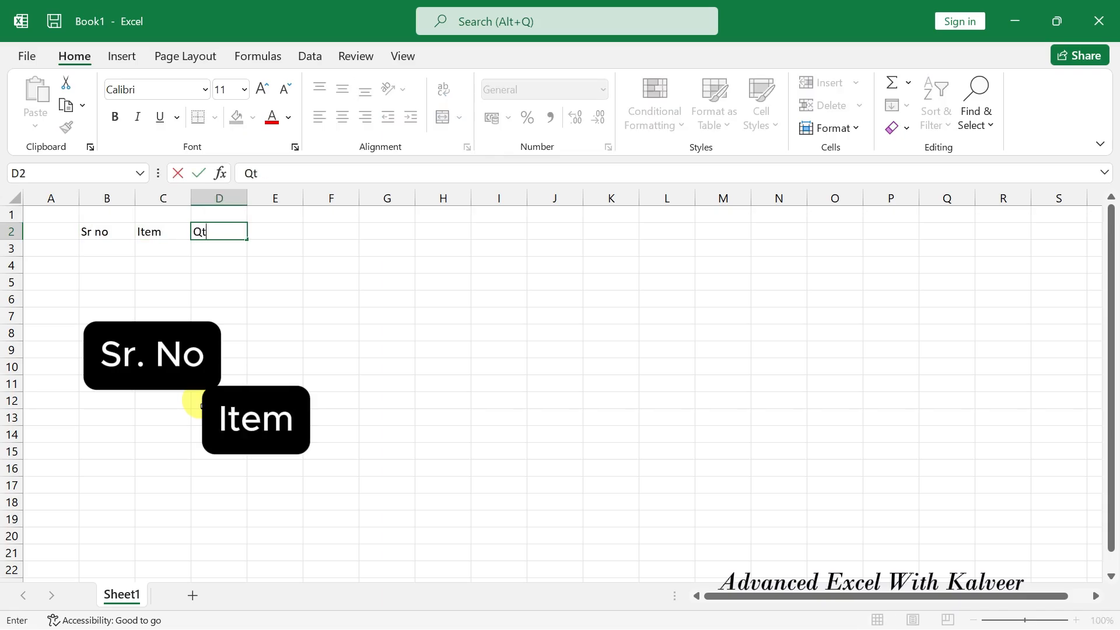
{"action": "key", "text": "Tab"}
{"action": "type", "text": "Rate"}
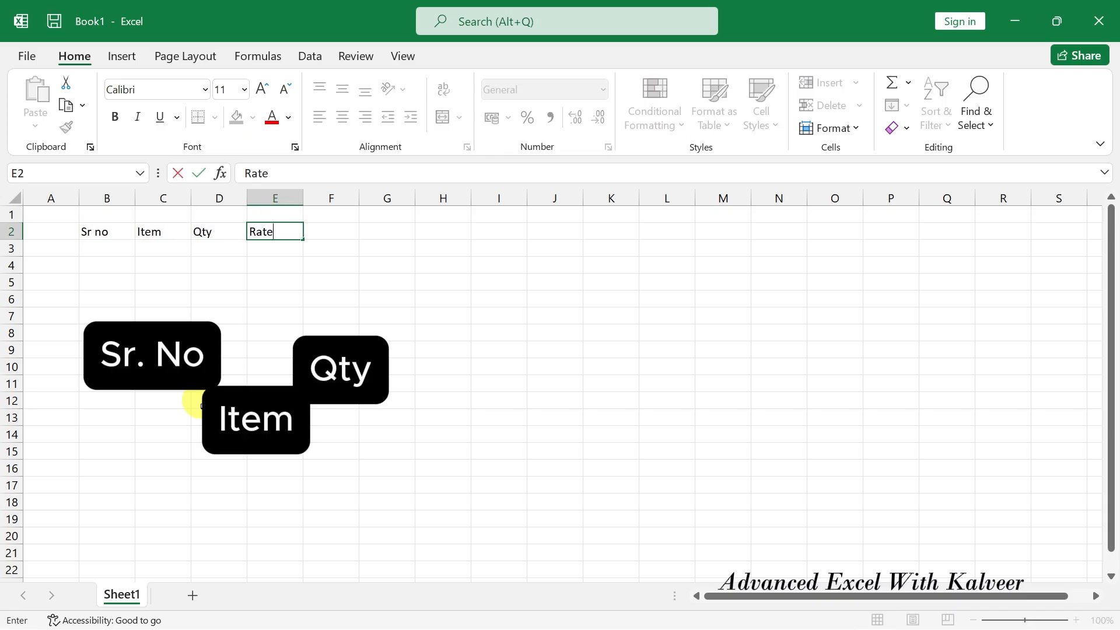
{"action": "key", "text": "Tab"}
Enter the headings Amount, Tax, Dis and Net Amount in F2:I2.
{"action": "type", "text": "Amount"}
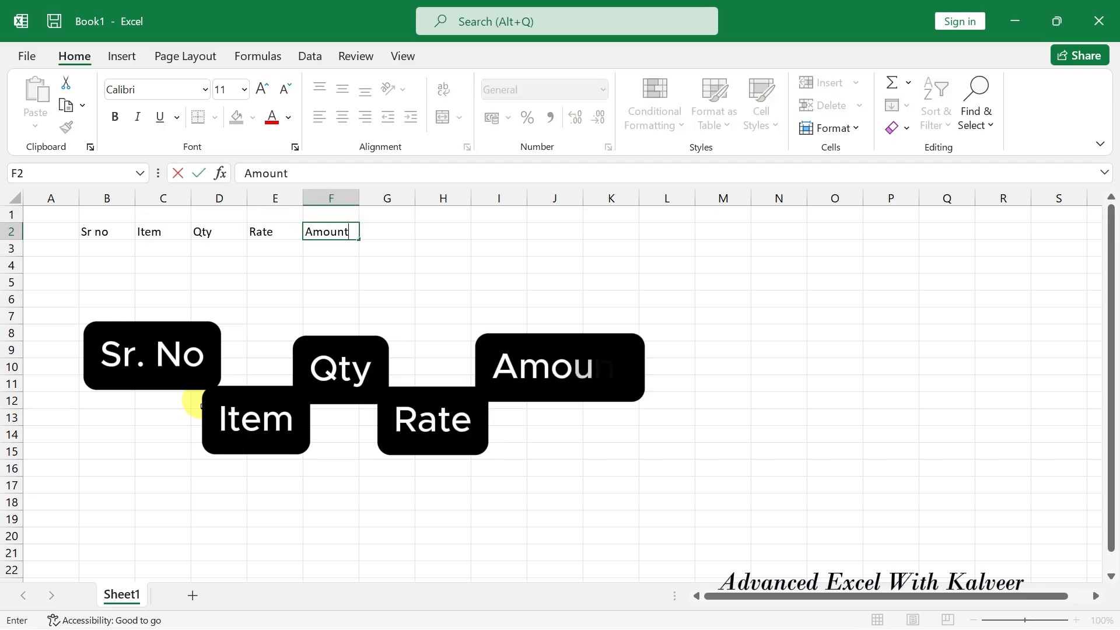
{"action": "key", "text": "Tab"}
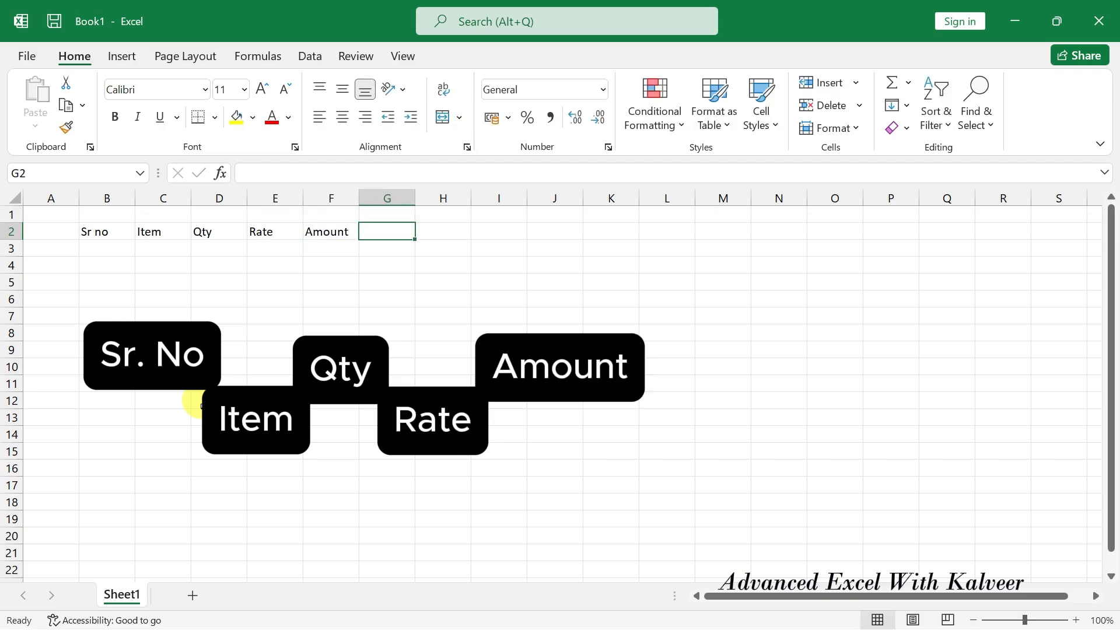
{"action": "type", "text": "Tax"}
{"action": "key", "text": "Tab"}
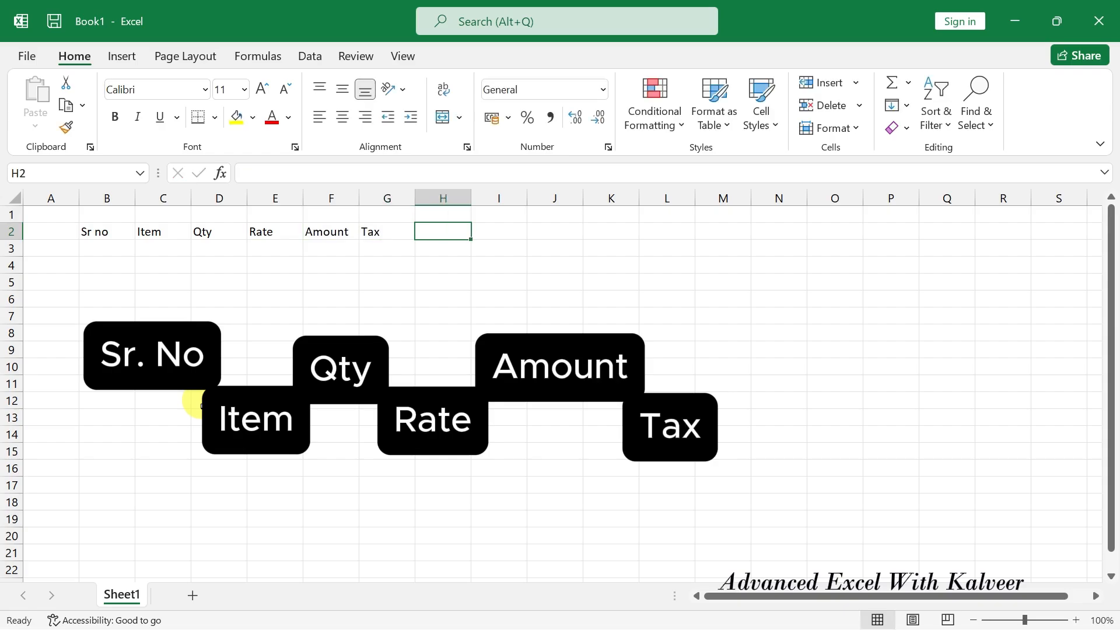
{"action": "type", "text": "Dis"}
{"action": "key", "text": "Tab"}
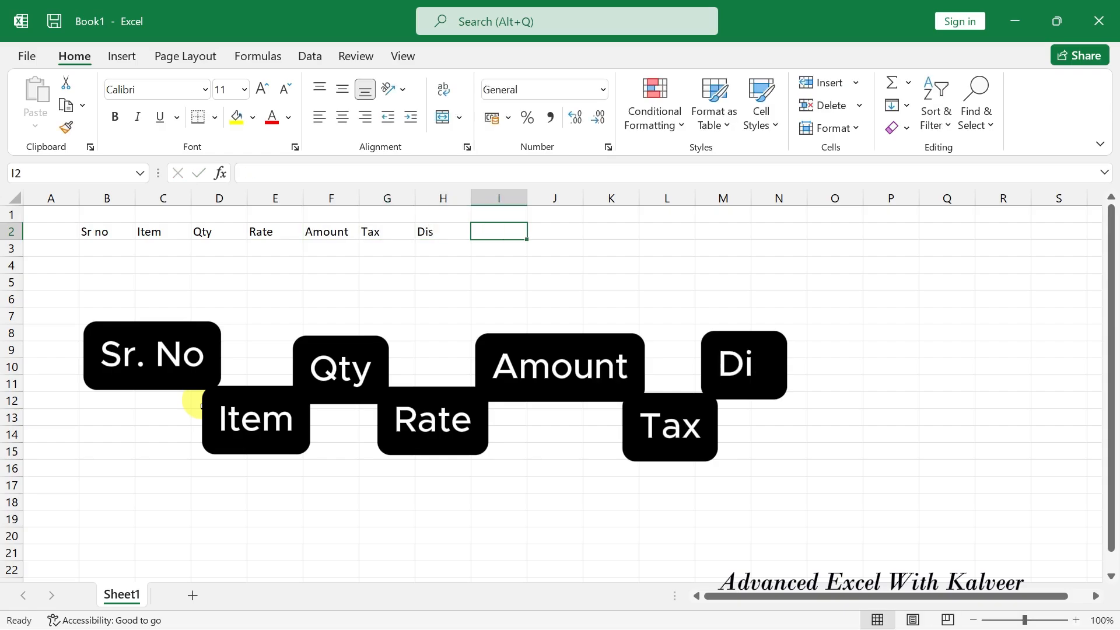
{"action": "type", "text": "Net An"}
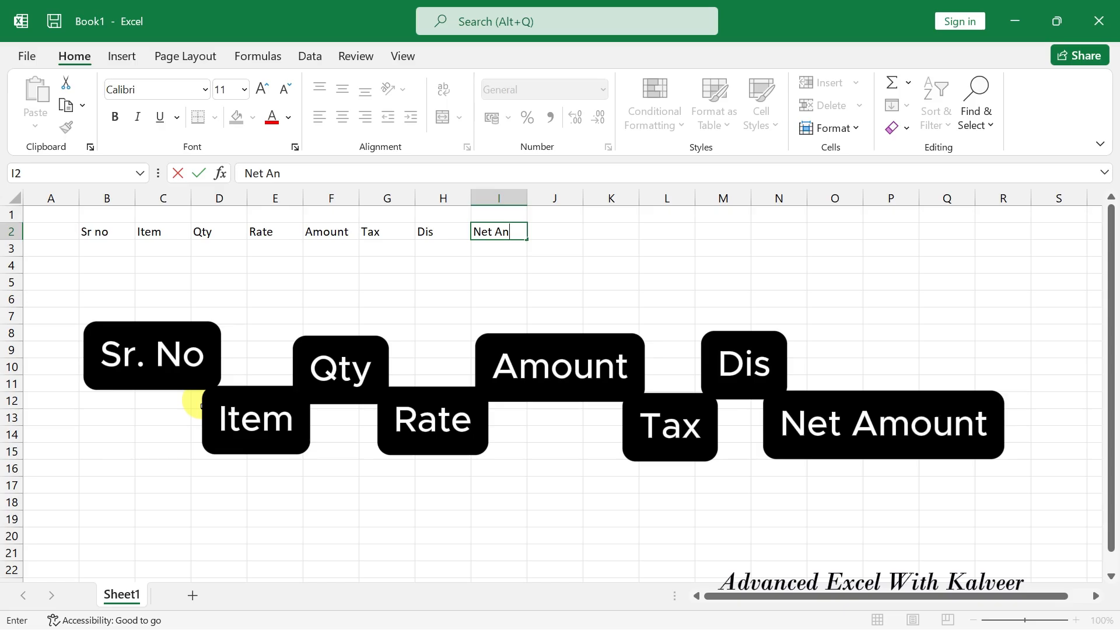
{"action": "key", "text": "BackSpace"}
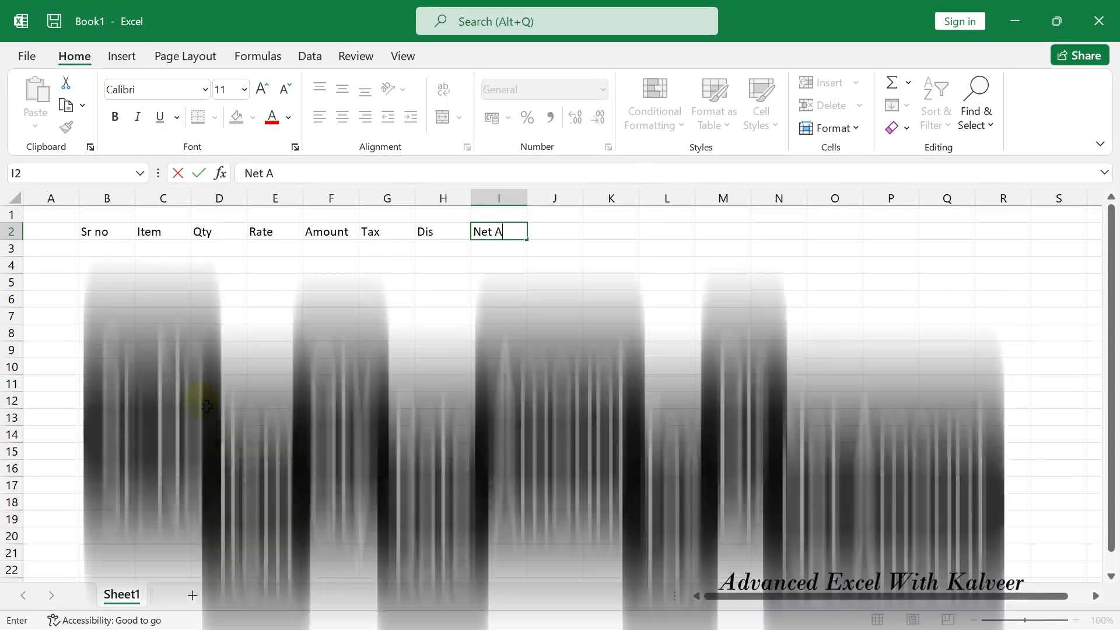
{"action": "type", "text": "mount"}
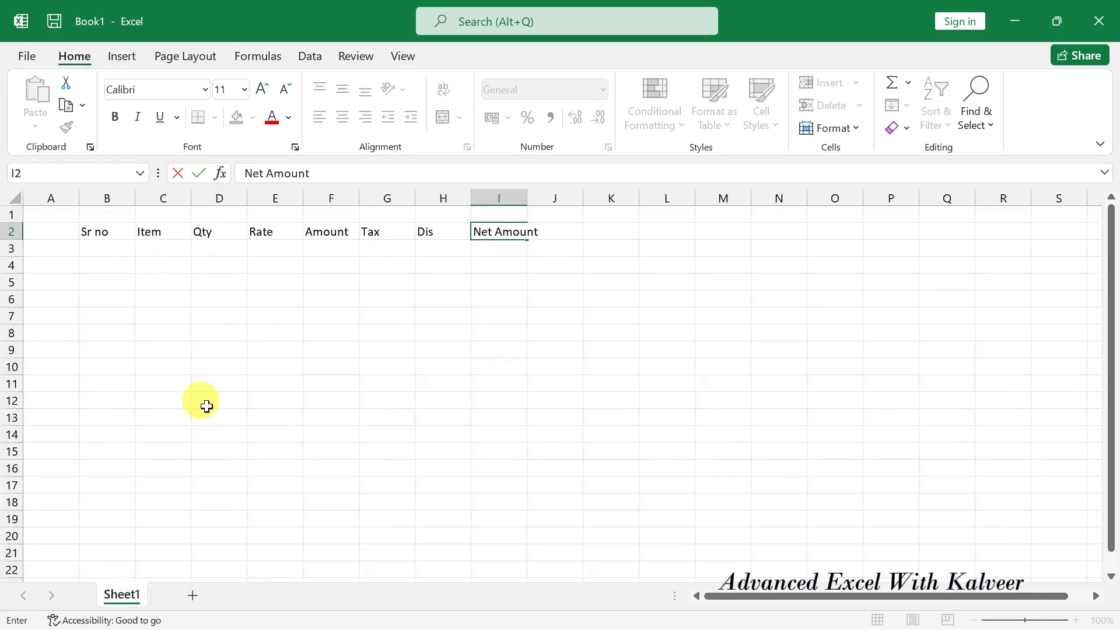
{"action": "left_click", "coordinate": [325, 368]}
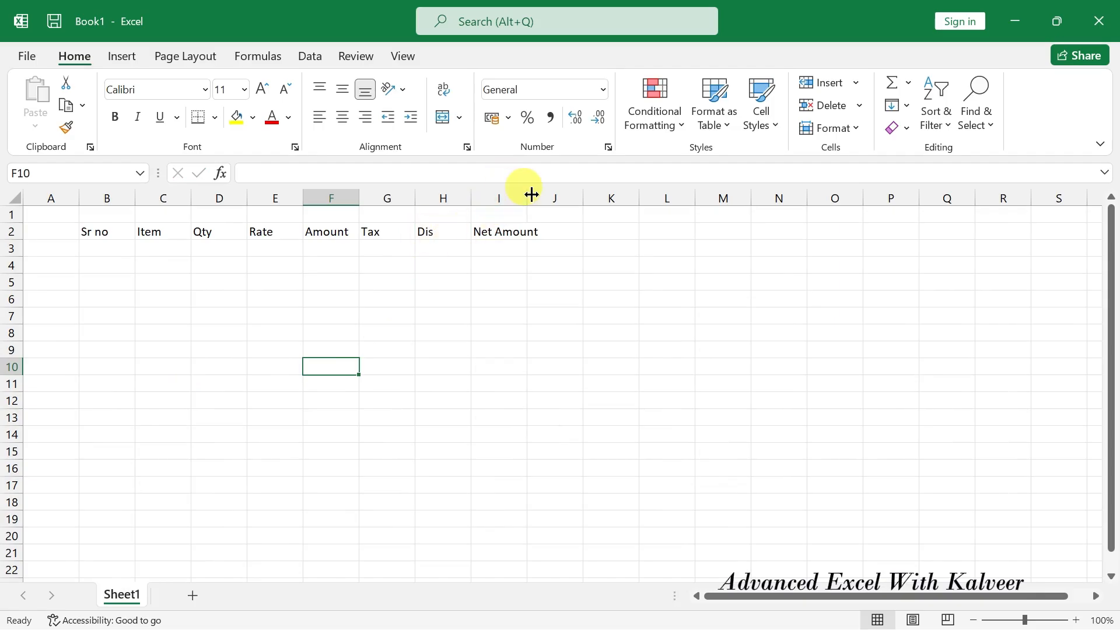
Widen column I to fit Net Amount and change the G2 heading to Tax 10%.
{"action": "left_click_drag", "start_coordinate": [528, 197], "coordinate": [538, 197]}
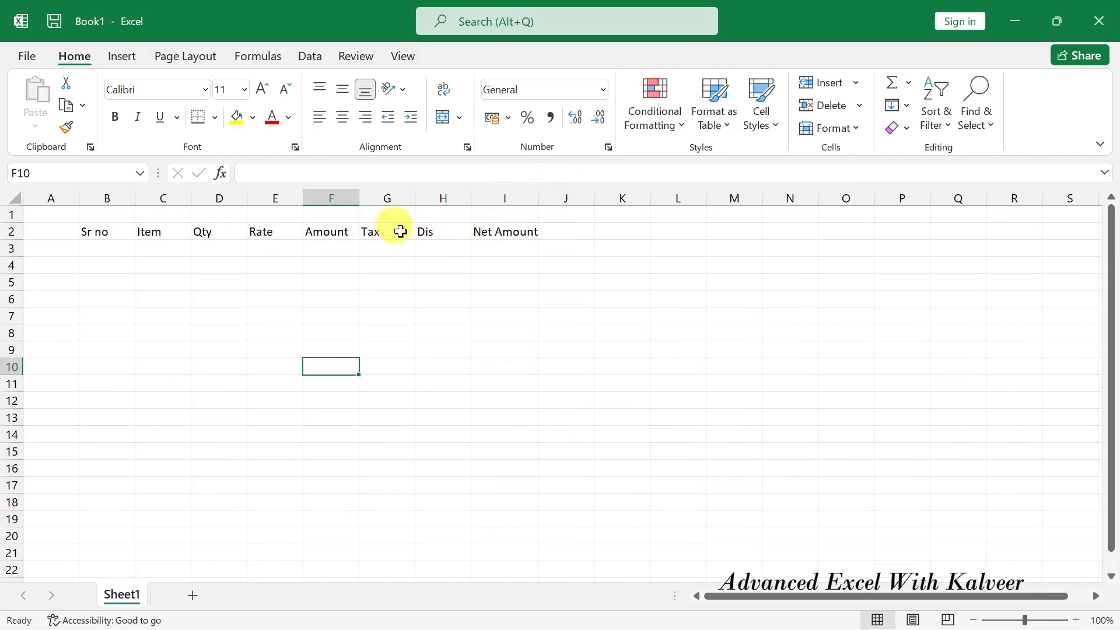
{"action": "scroll", "coordinate": [396, 231], "scroll_direction": "up", "scroll_amount": 2, "text": "ctrl"}
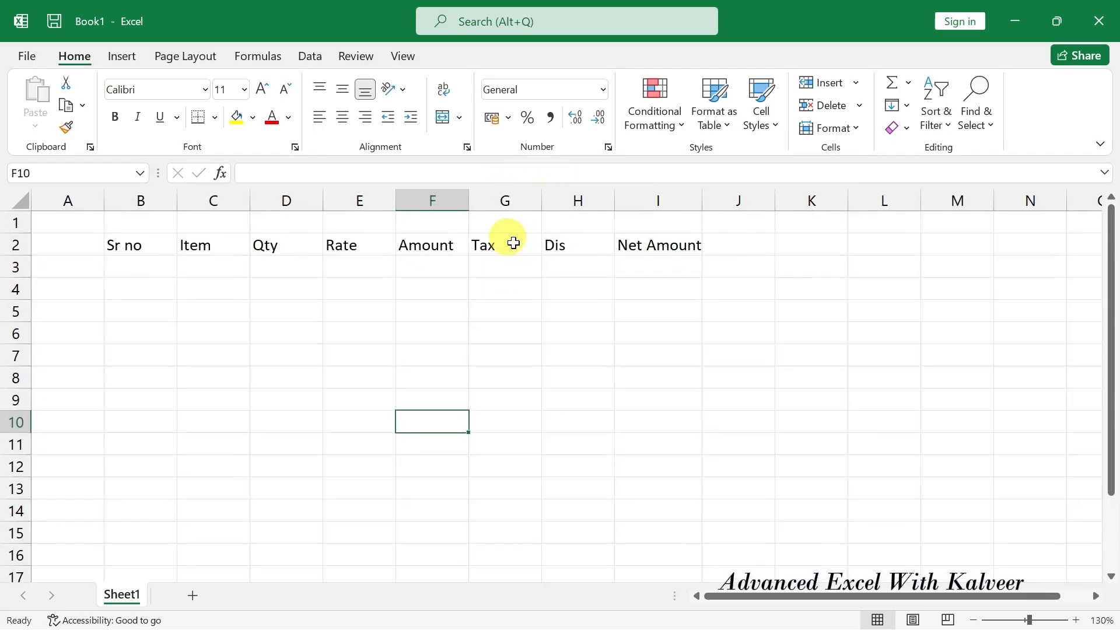
{"action": "double_click", "coordinate": [495, 245]}
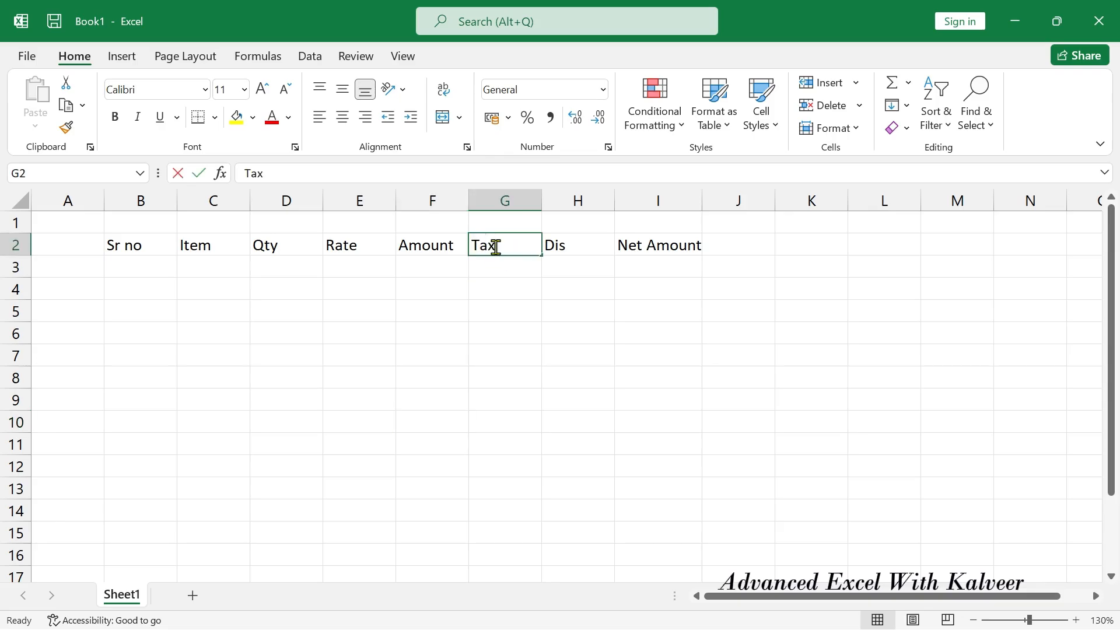
{"action": "type", "text": "10"}
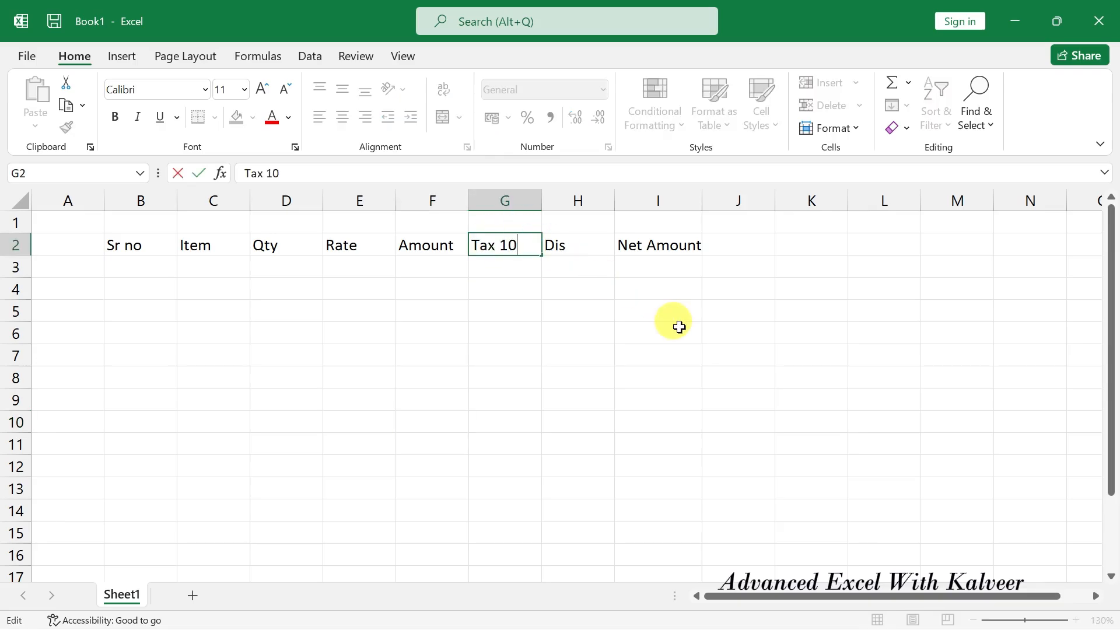
{"action": "type", "text": "%"}
{"action": "key", "text": "Return"}
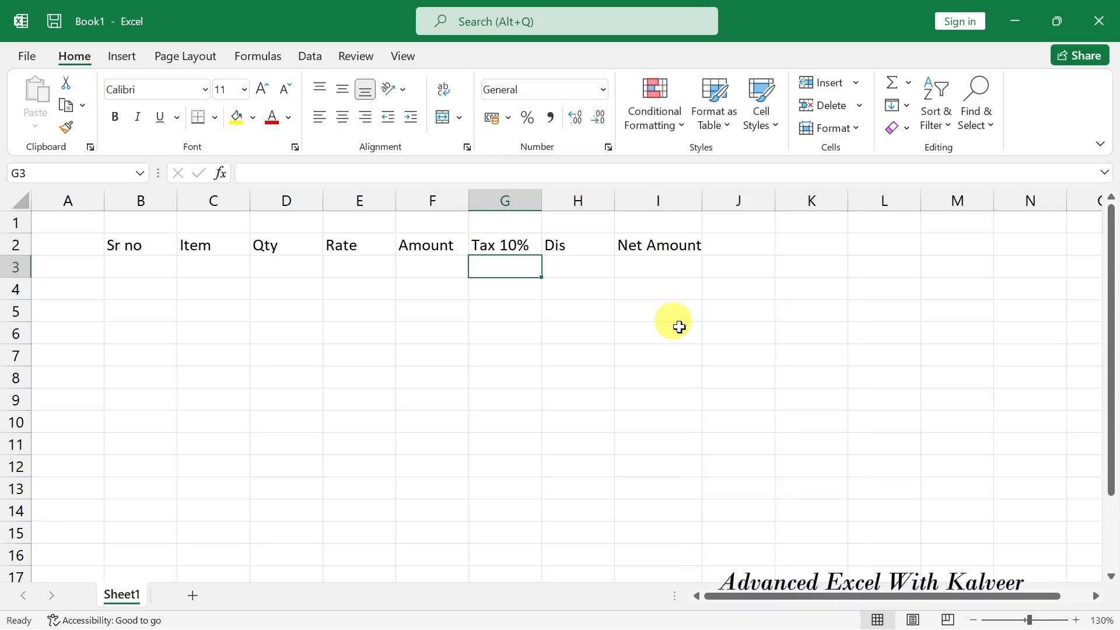
Change the H2 heading to Dis 5%.
{"action": "key", "text": "Up"}
{"action": "key", "text": "Right"}
{"action": "key", "text": "F2"}
{"action": "type", "text": "%"}
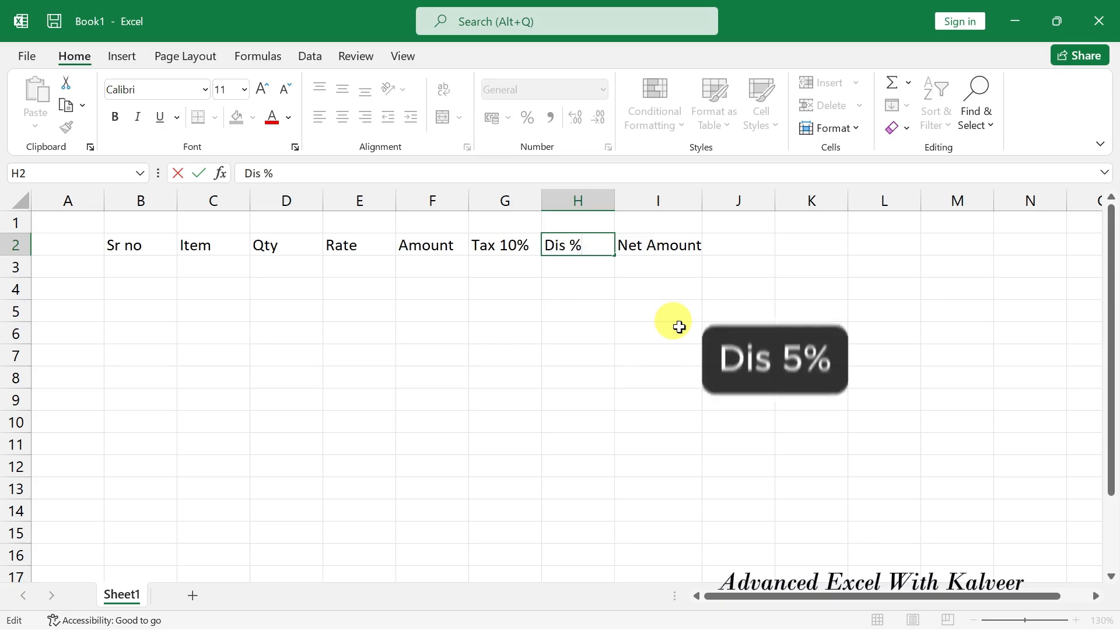
{"action": "key", "text": "BackSpace"}
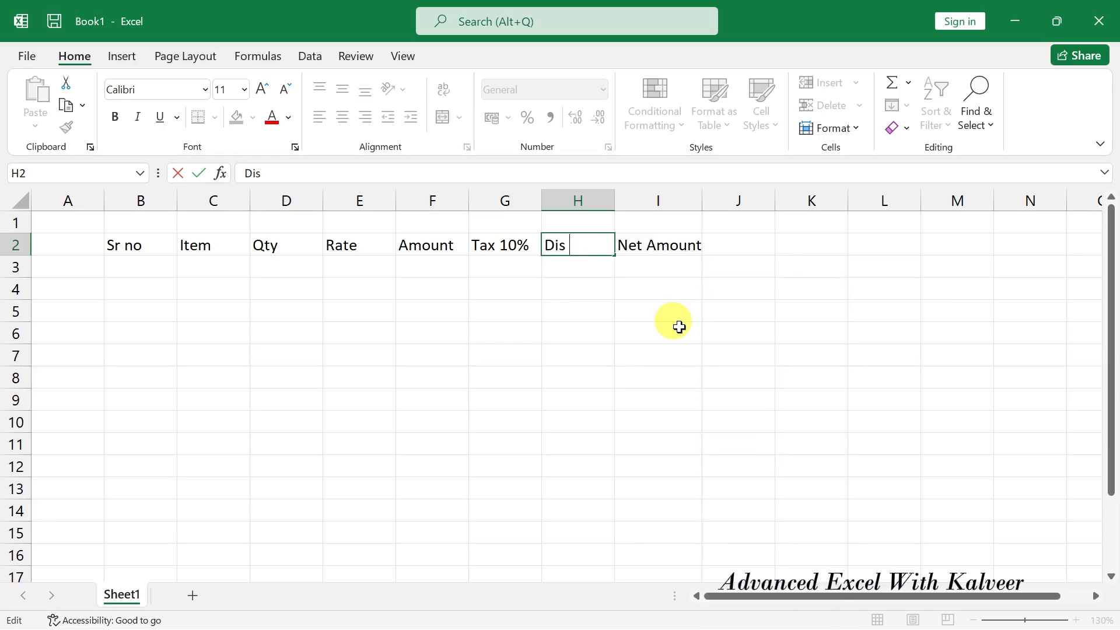
{"action": "type", "text": "5%"}
{"action": "key", "text": "Return"}
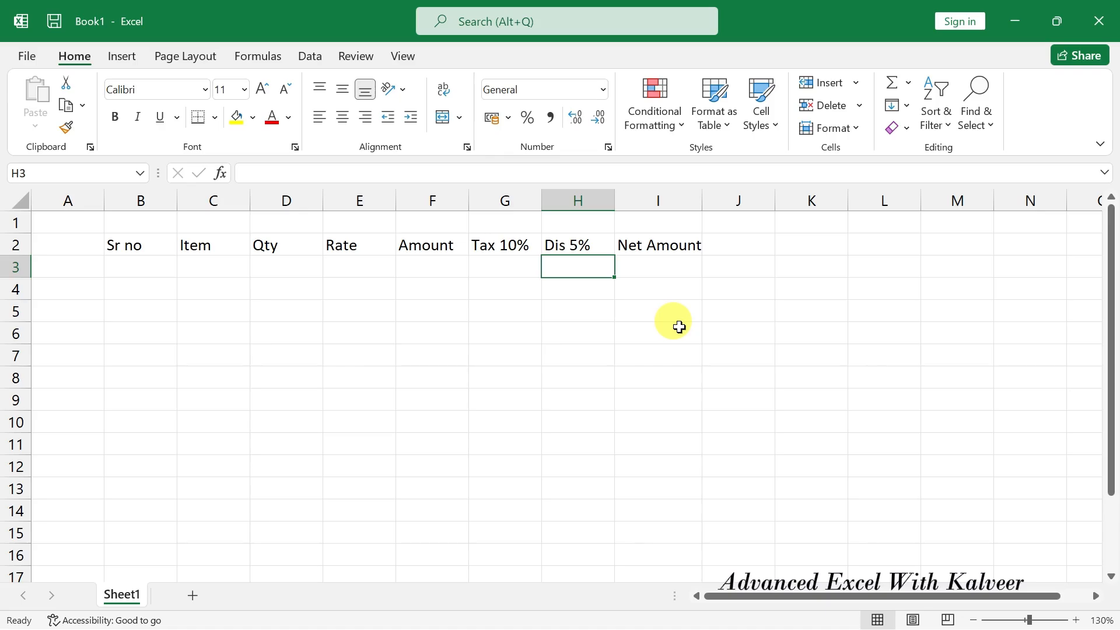
Number the Sr no column 1, 2 and 3 in B3:B5.
{"action": "left_click", "coordinate": [153, 262]}
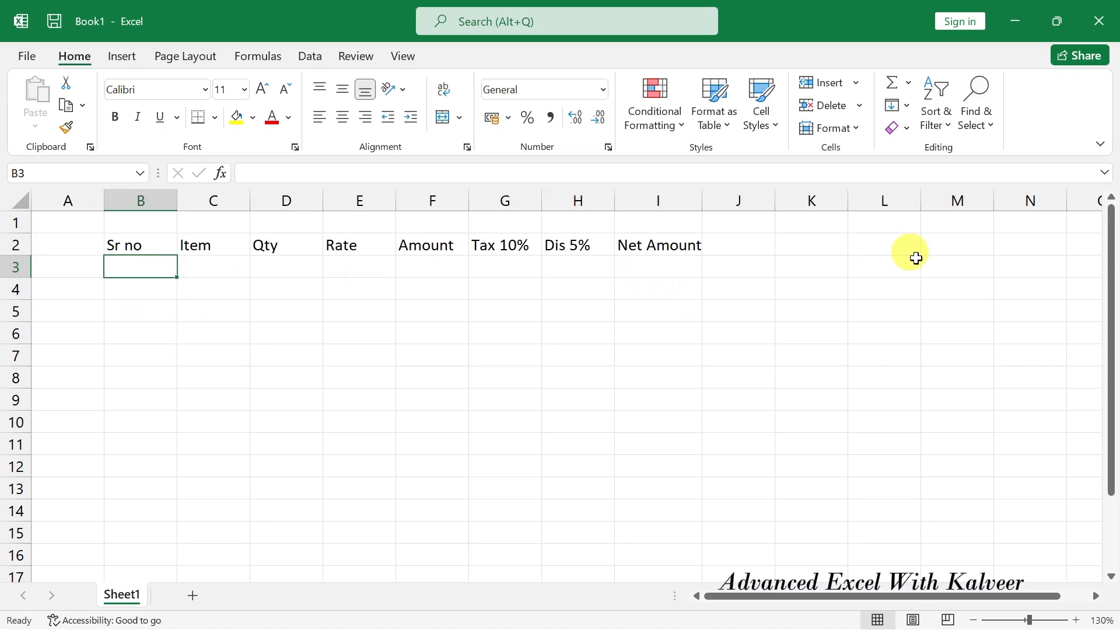
{"action": "type", "text": "1"}
{"action": "key", "text": "Return"}
{"action": "type", "text": "2"}
{"action": "key", "text": "Return"}
{"action": "type", "text": "3"}
{"action": "key", "text": "Return"}
{"action": "key", "text": "Up"}
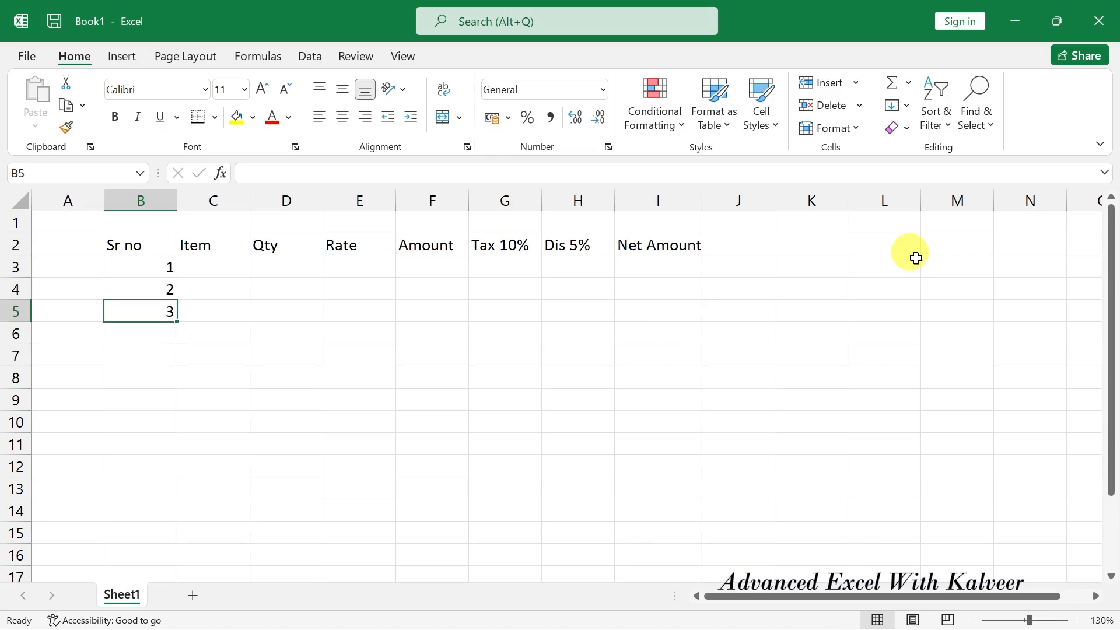
{"action": "key", "text": "Up"}
{"action": "key", "text": "Up"}
{"action": "key", "text": "Up"}
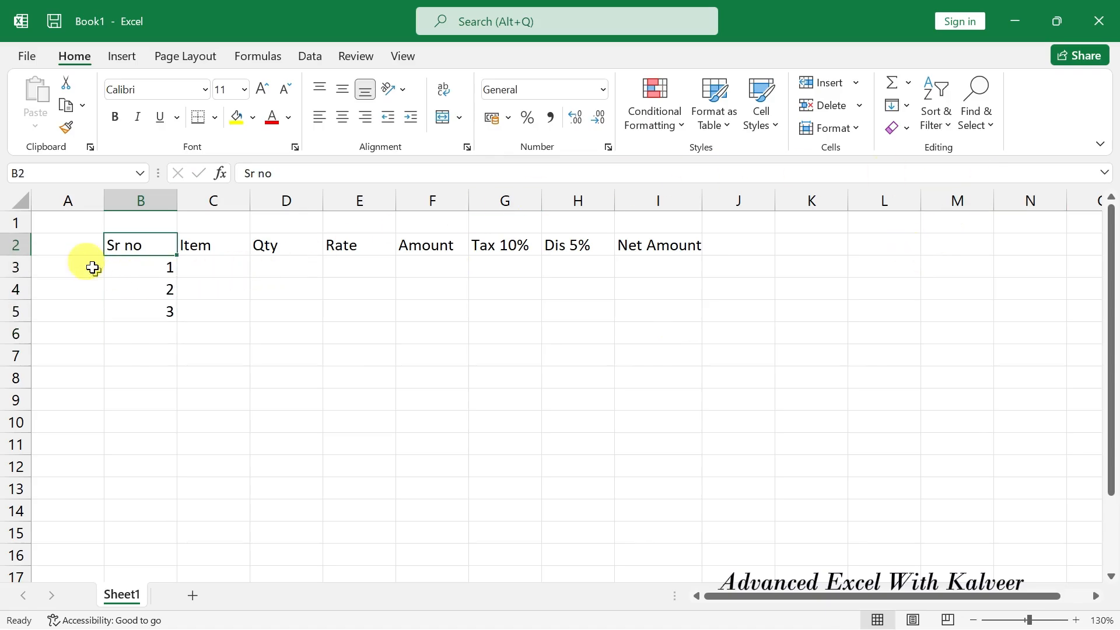
Apply the Accent1 cell style to the heading row B2:I2.
{"action": "left_click_drag", "start_coordinate": [140, 245], "coordinate": [685, 244]}
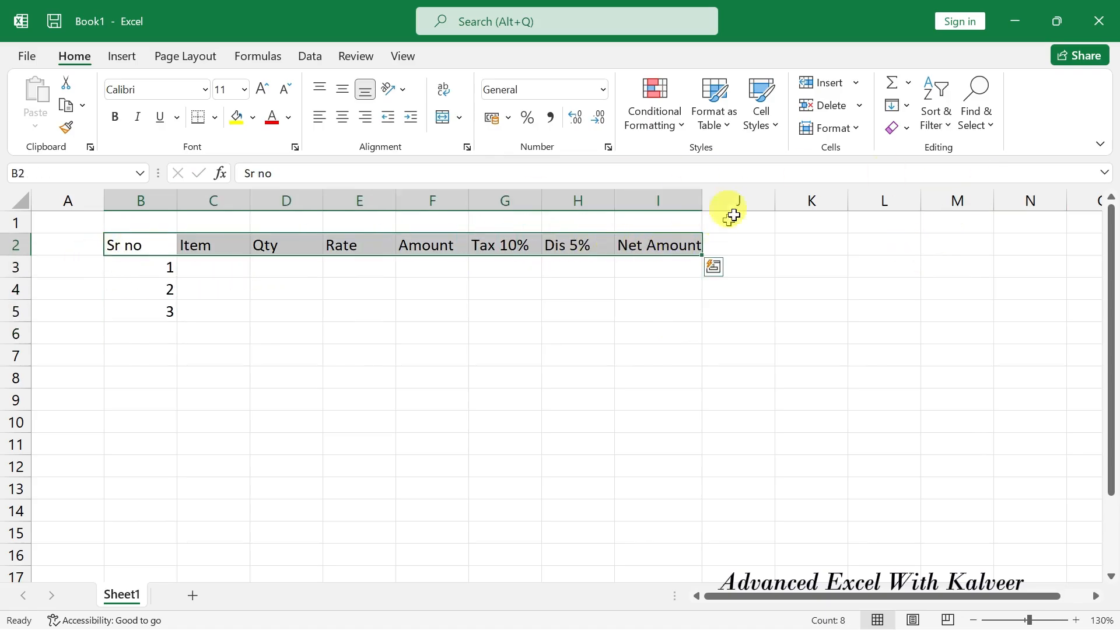
{"action": "left_click", "coordinate": [764, 127]}
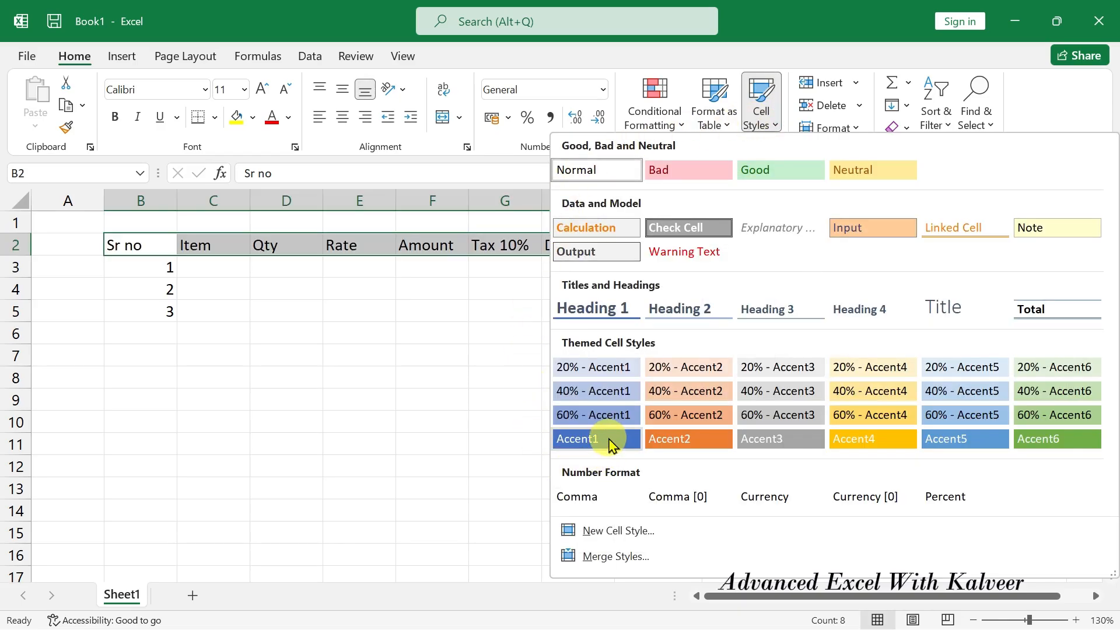
{"action": "left_click", "coordinate": [608, 443]}
Add All Borders to the table B2:I5.
{"action": "left_click_drag", "start_coordinate": [130, 242], "coordinate": [642, 308]}
{"action": "left_click", "coordinate": [215, 117]}
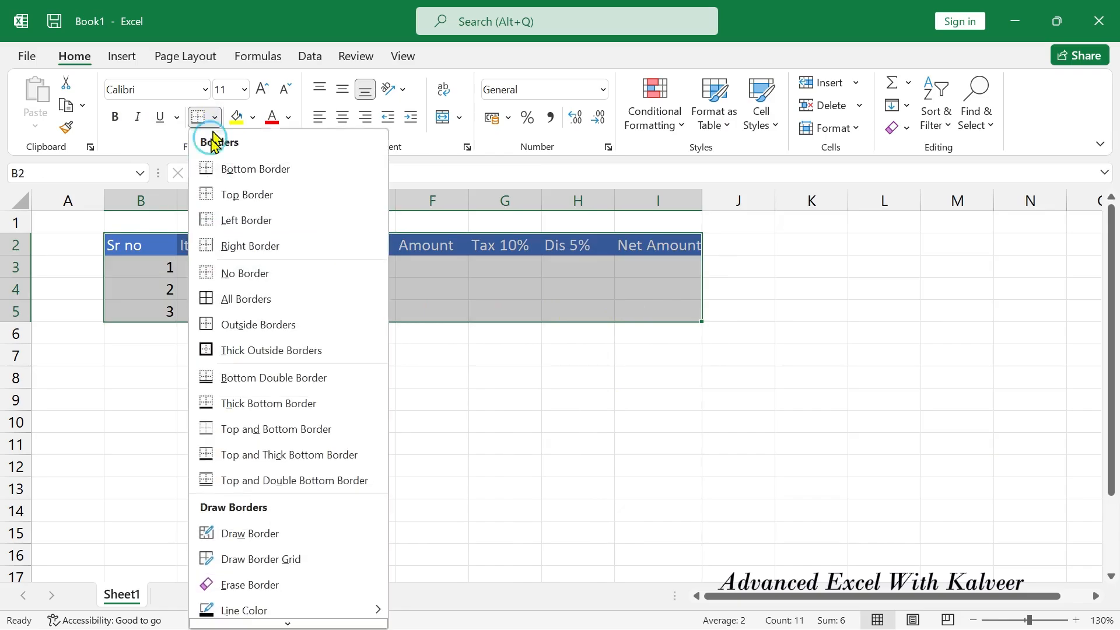
{"action": "left_click", "coordinate": [245, 299]}
{"action": "left_click", "coordinate": [432, 399]}
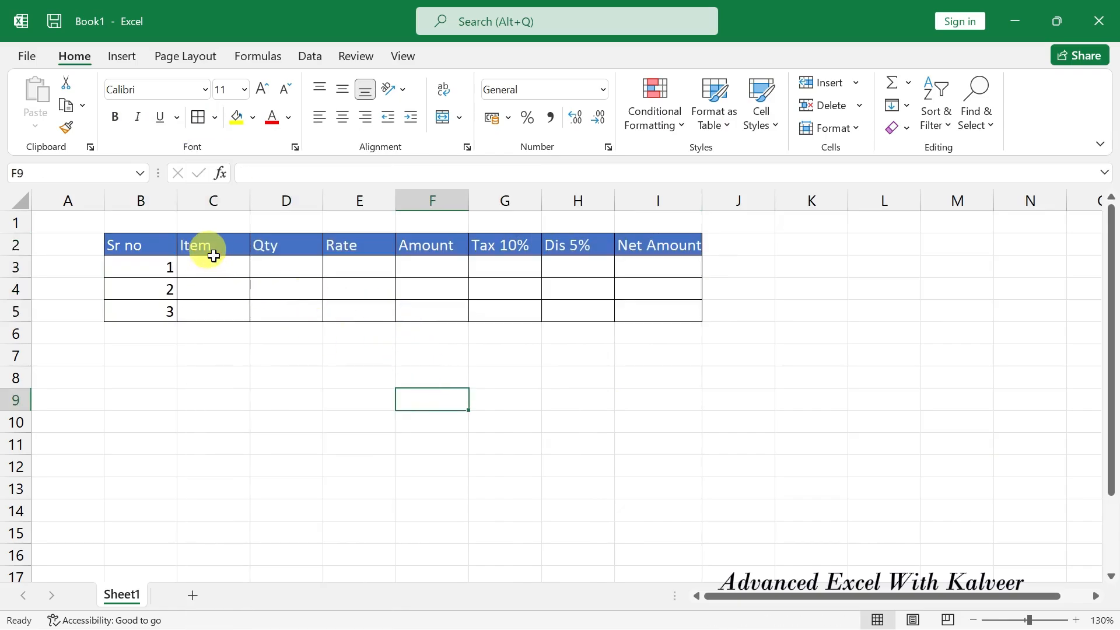
Centre the text across the whole table B2:I5.
{"action": "left_click_drag", "start_coordinate": [125, 244], "coordinate": [655, 302]}
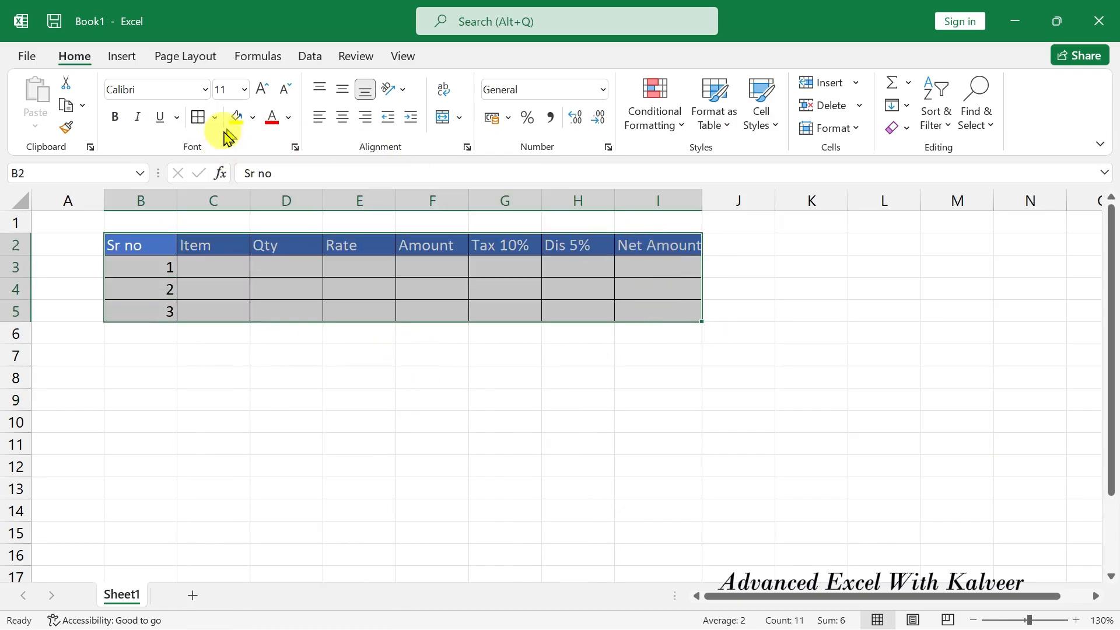
{"action": "left_click", "coordinate": [343, 116]}
{"action": "left_click", "coordinate": [736, 355]}
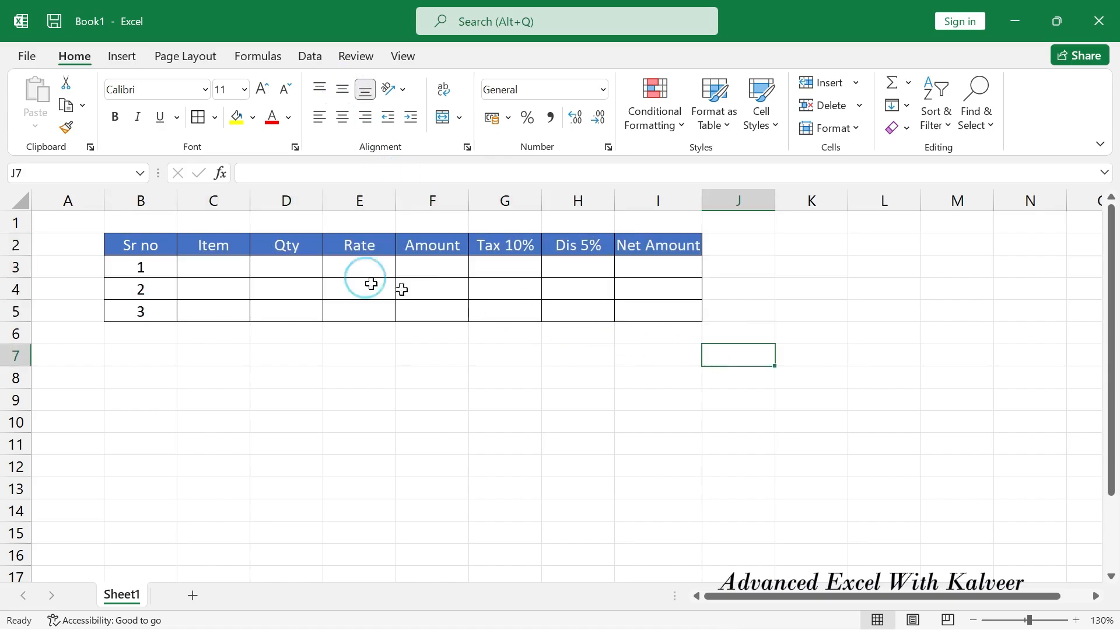
{"action": "left_click", "coordinate": [213, 262]}
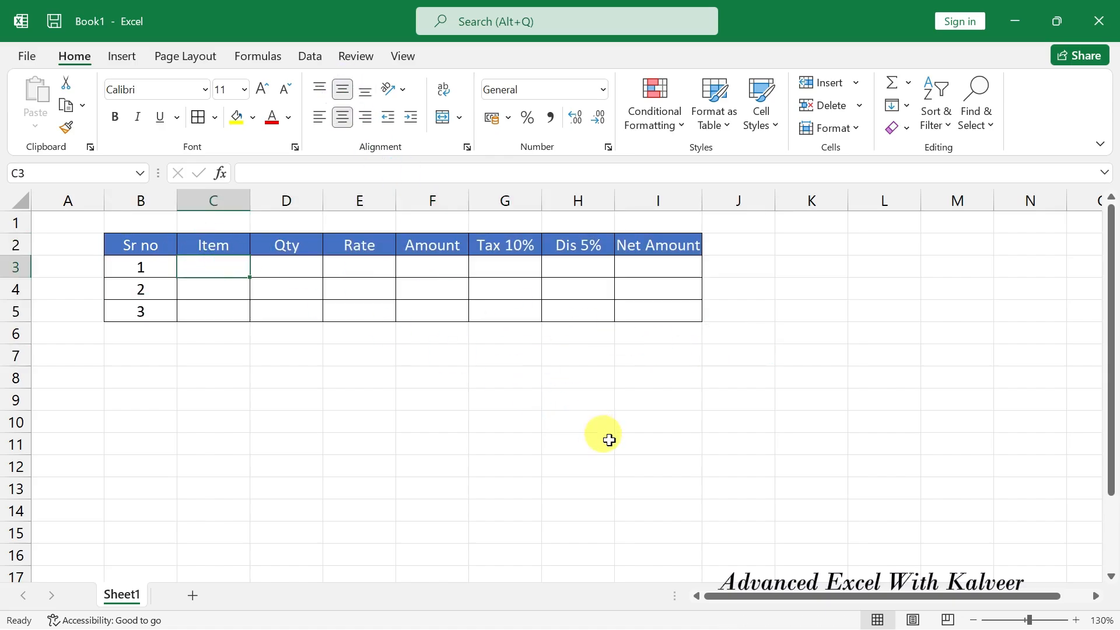
Enter the items copy, pen and mobile in C3:C5.
{"action": "type", "text": "copy"}
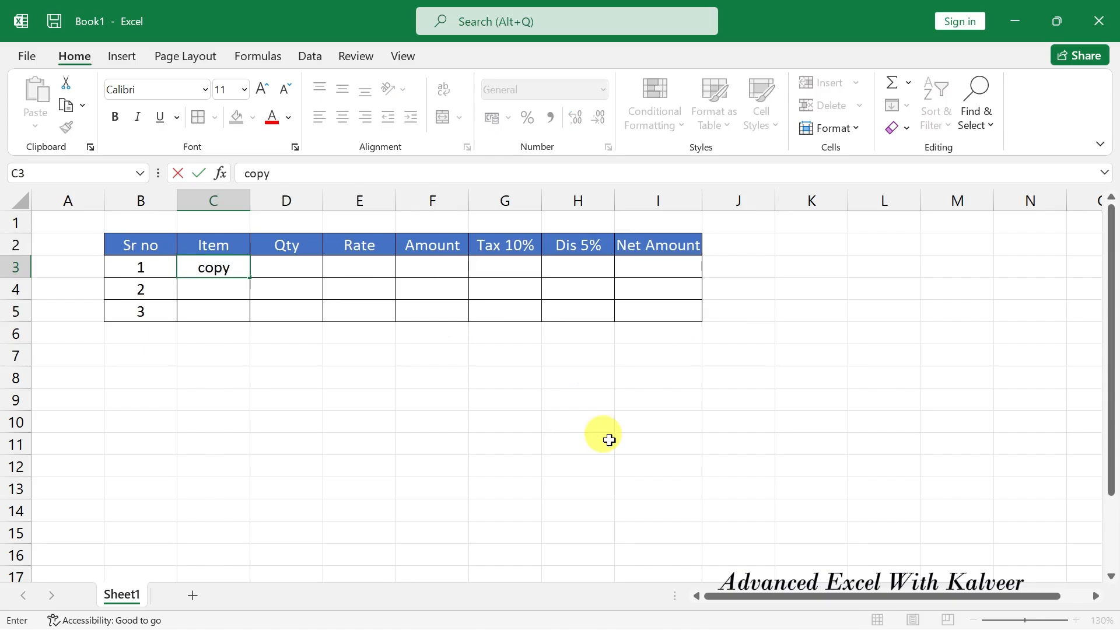
{"action": "key", "text": "Return"}
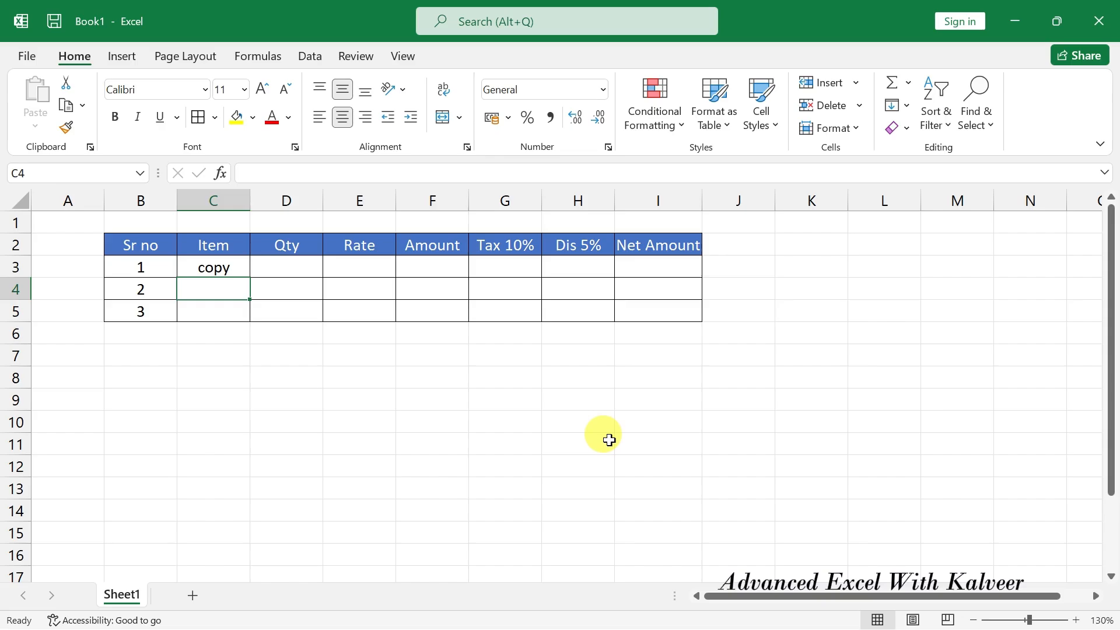
{"action": "type", "text": "pen"}
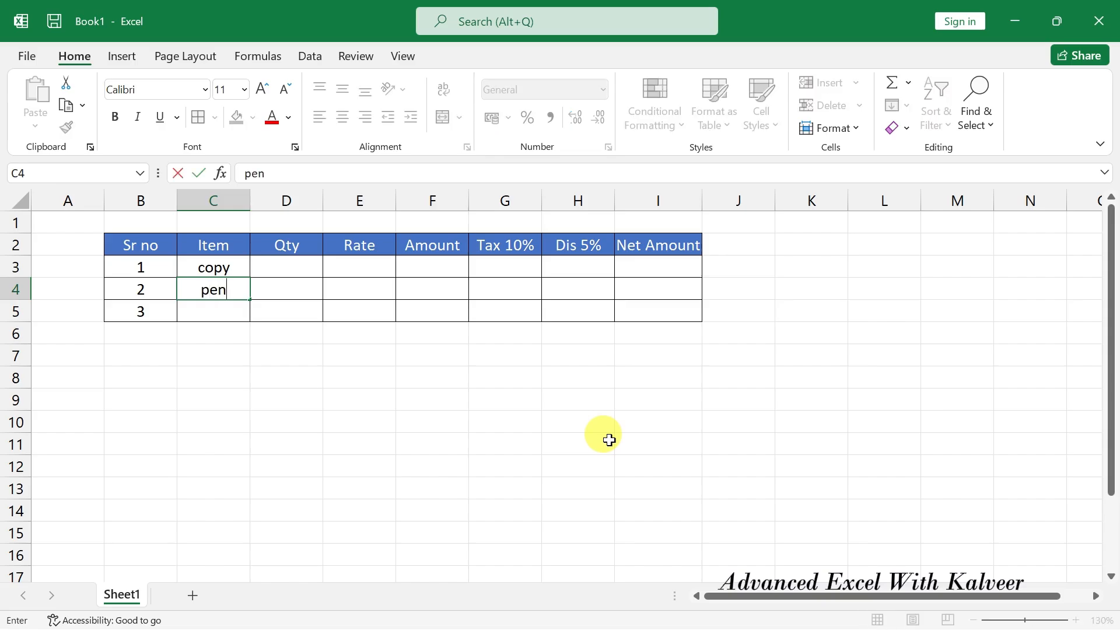
{"action": "key", "text": "Return"}
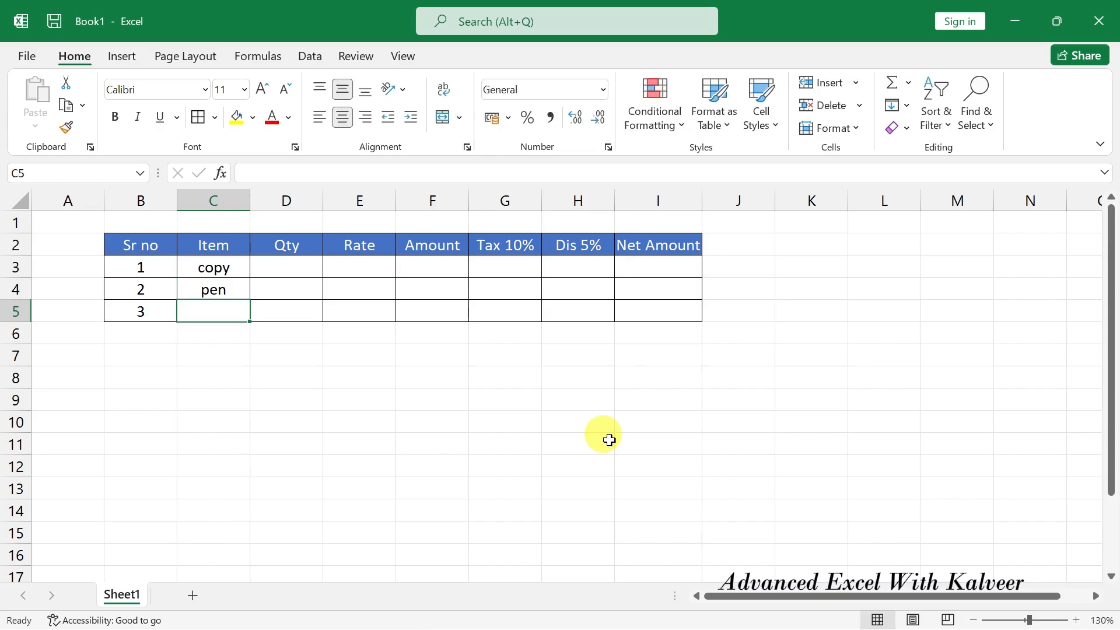
{"action": "type", "text": "mobile"}
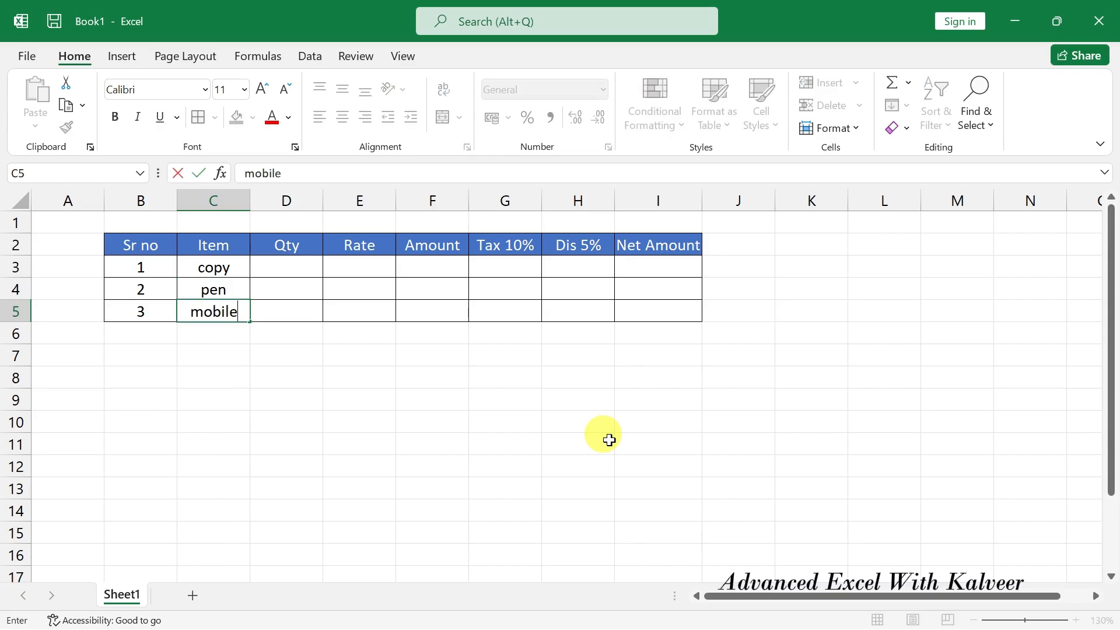
{"action": "key", "text": "Up"}
{"action": "key", "text": "Up"}
{"action": "key", "text": "Right"}
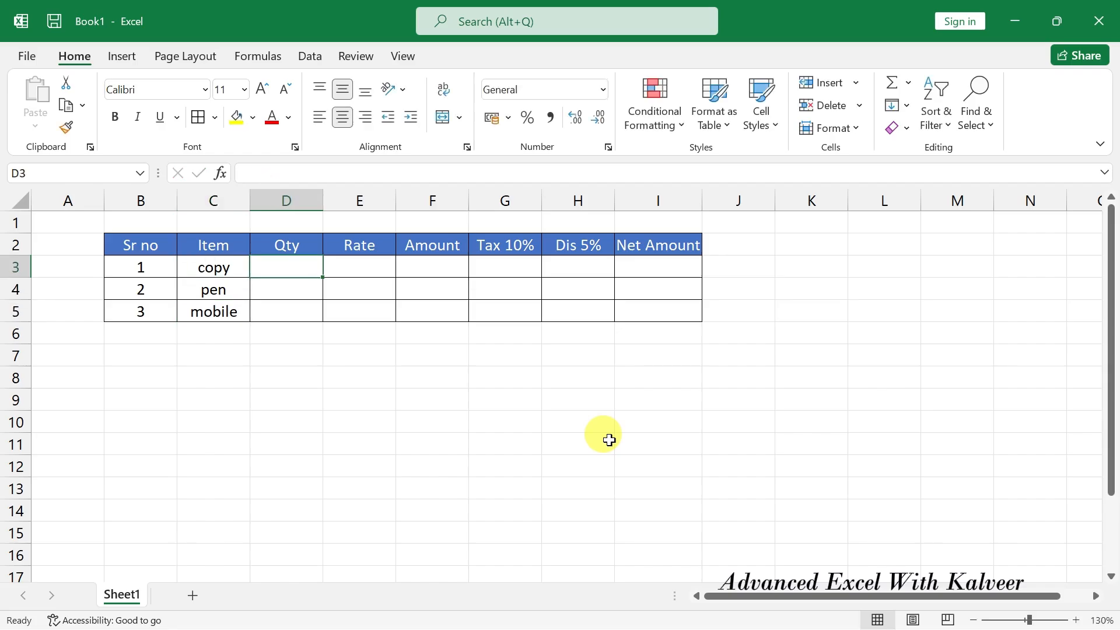
Enter quantity 10 and rate 5 for copy, discarding the 50 typed into Amount.
{"action": "type", "text": "10"}
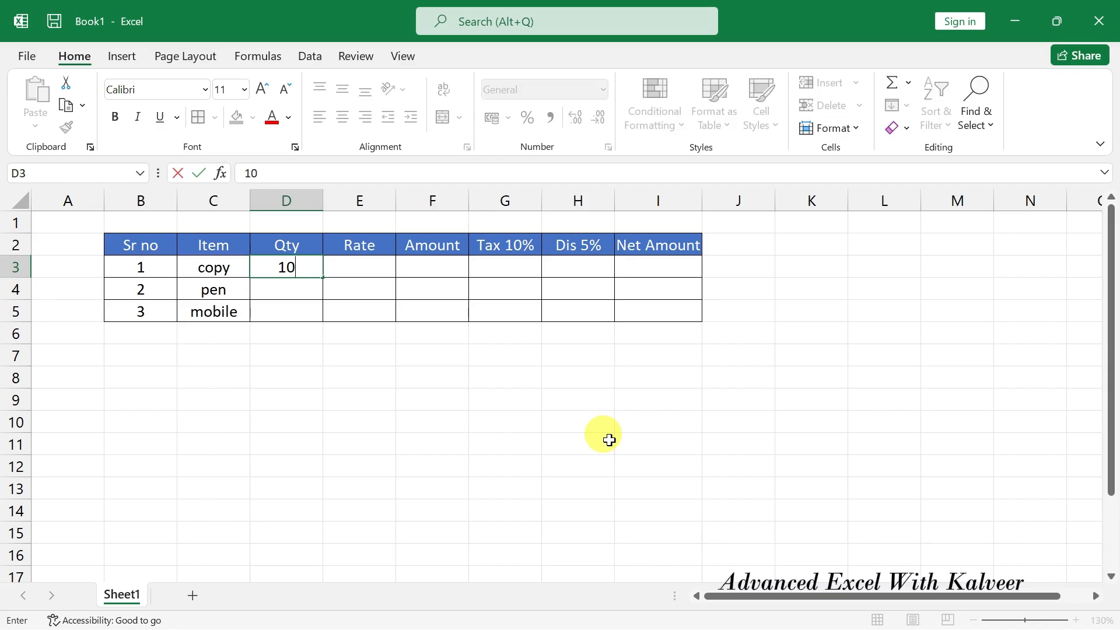
{"action": "key", "text": "Right"}
{"action": "type", "text": "5"}
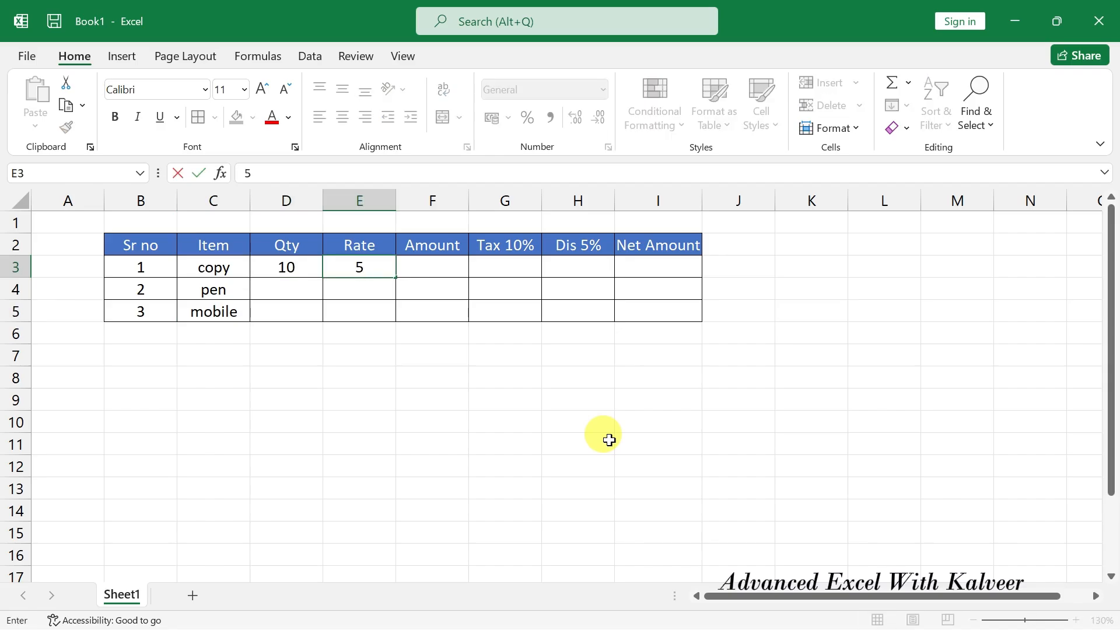
{"action": "key", "text": "Right"}
{"action": "type", "text": "50"}
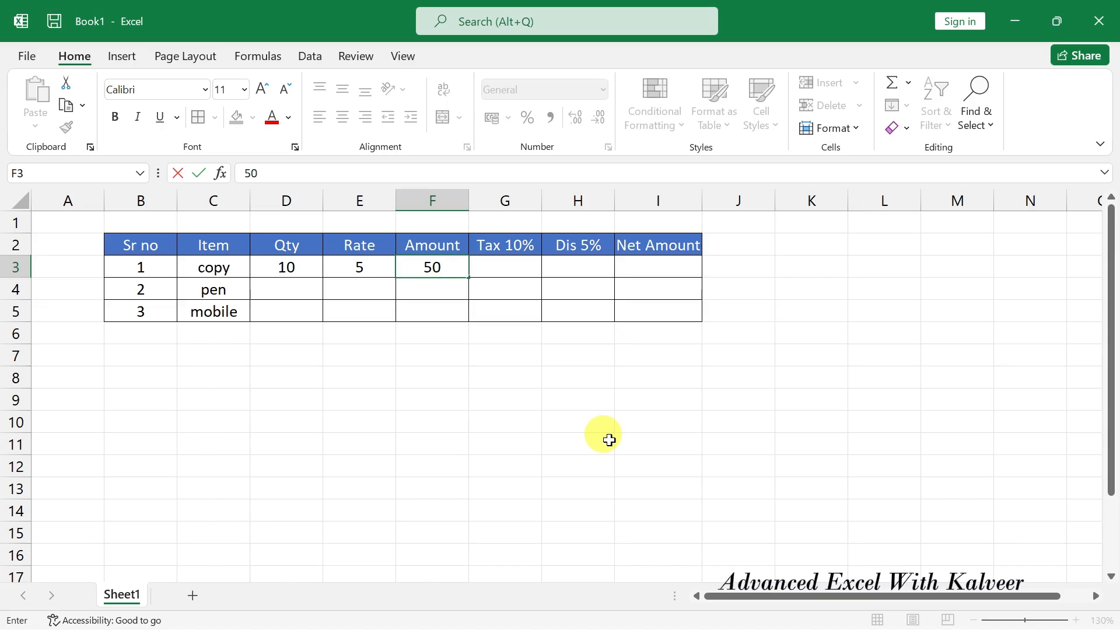
{"action": "key", "text": "Escape"}
Correct the copy rate in E3 to 10, leaving Amount empty.
{"action": "key", "text": "Left"}
{"action": "key", "text": "Left"}
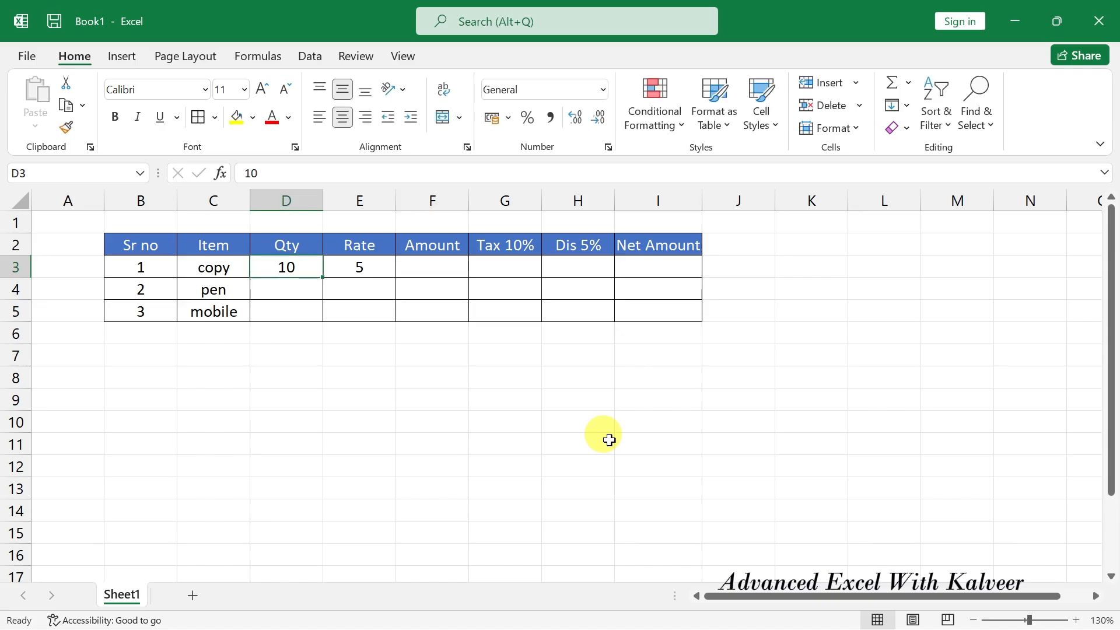
{"action": "key", "text": "Right"}
{"action": "key", "text": "Right"}
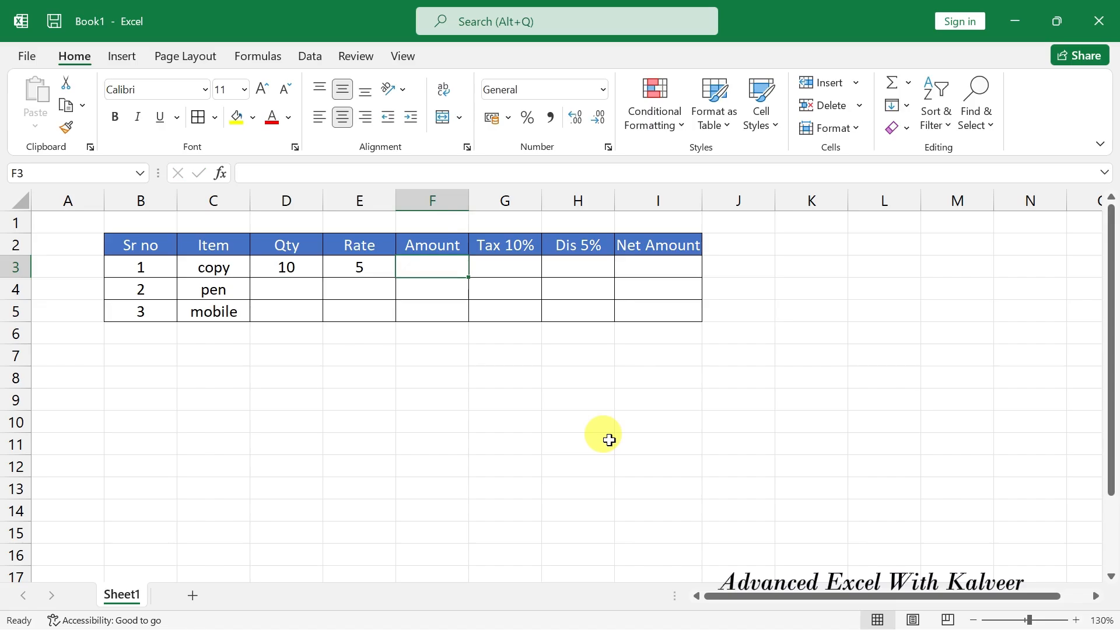
{"action": "type", "text": "50"}
{"action": "key", "text": "Escape"}
{"action": "key", "text": "Left"}
{"action": "type", "text": "10"}
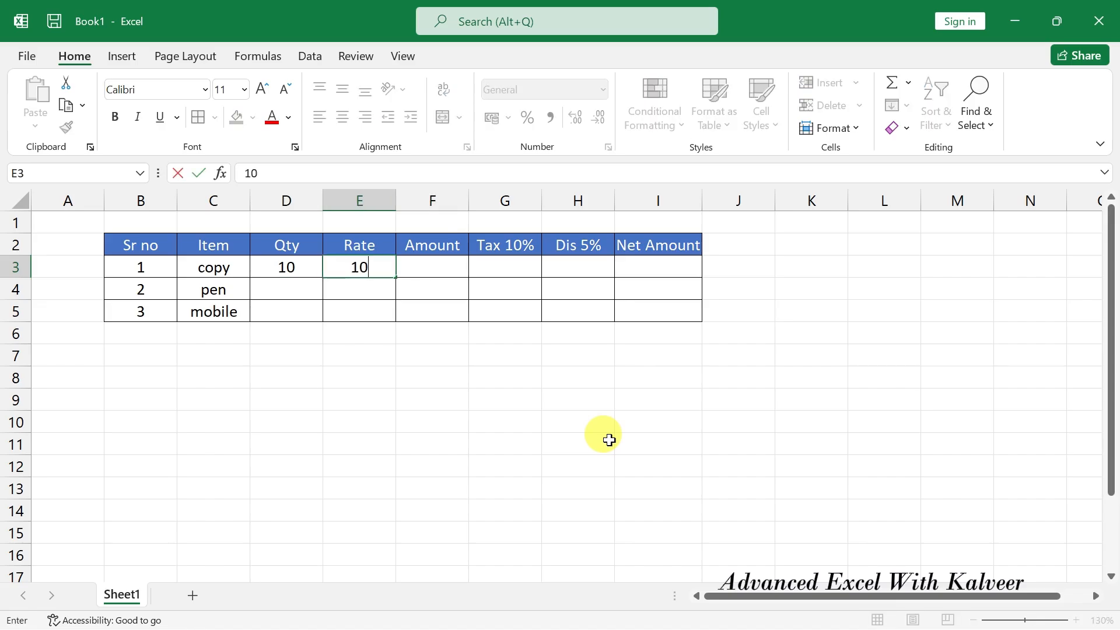
{"action": "key", "text": "Right"}
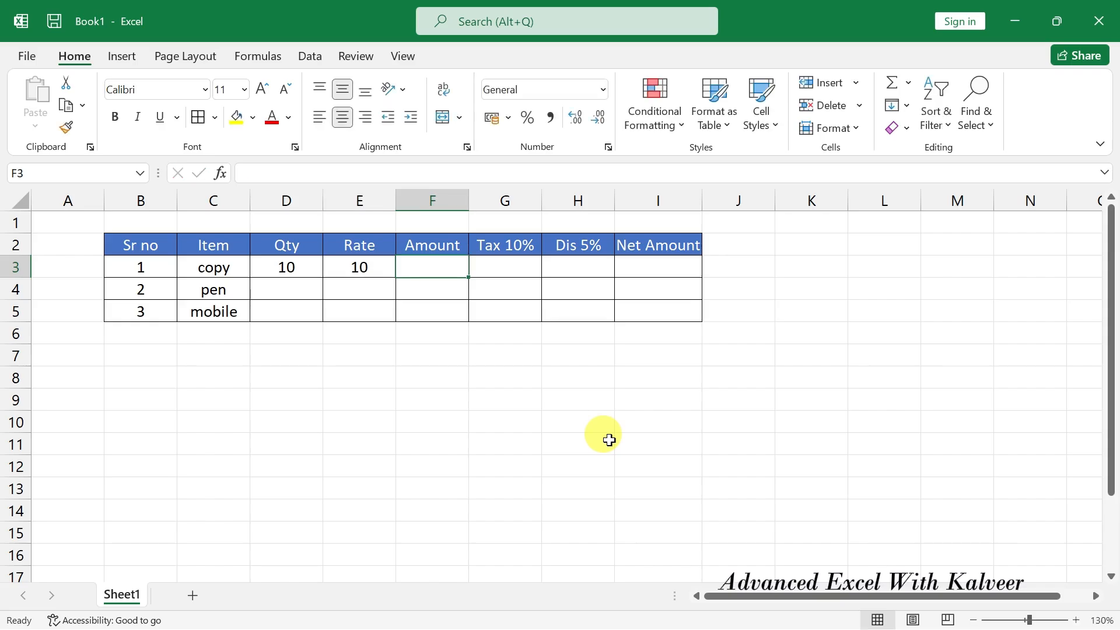
{"action": "key", "text": "Left"}
{"action": "key", "text": "Left"}
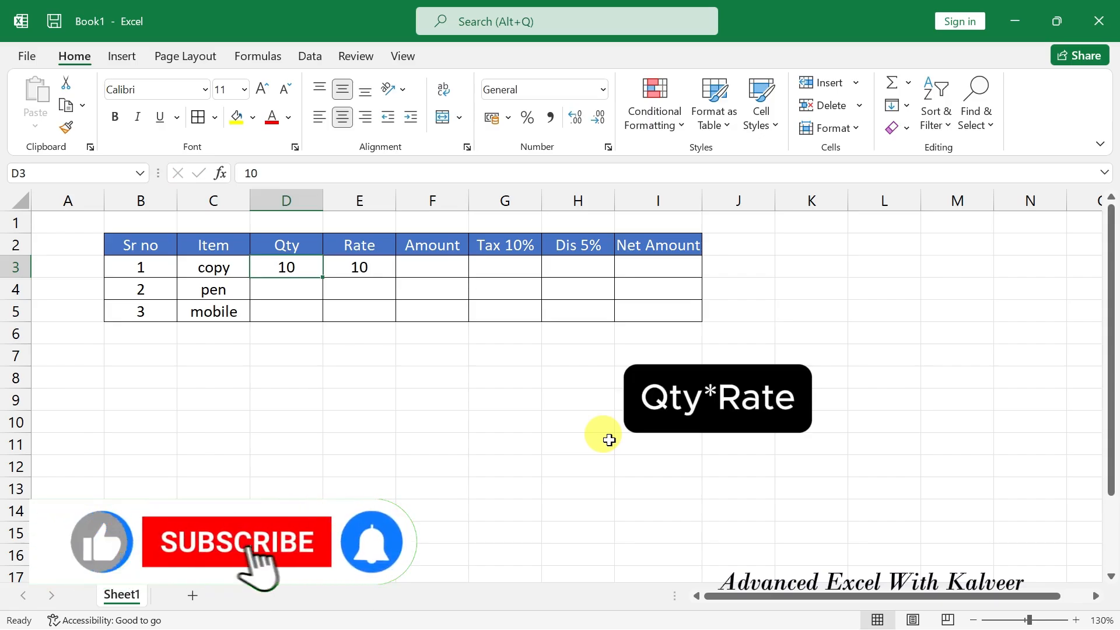
Enter the formula =D3*E3 in F3 for the copy's Amount.
{"action": "key", "text": "Right"}
{"action": "key", "text": "Right"}
{"action": "type", "text": "="}
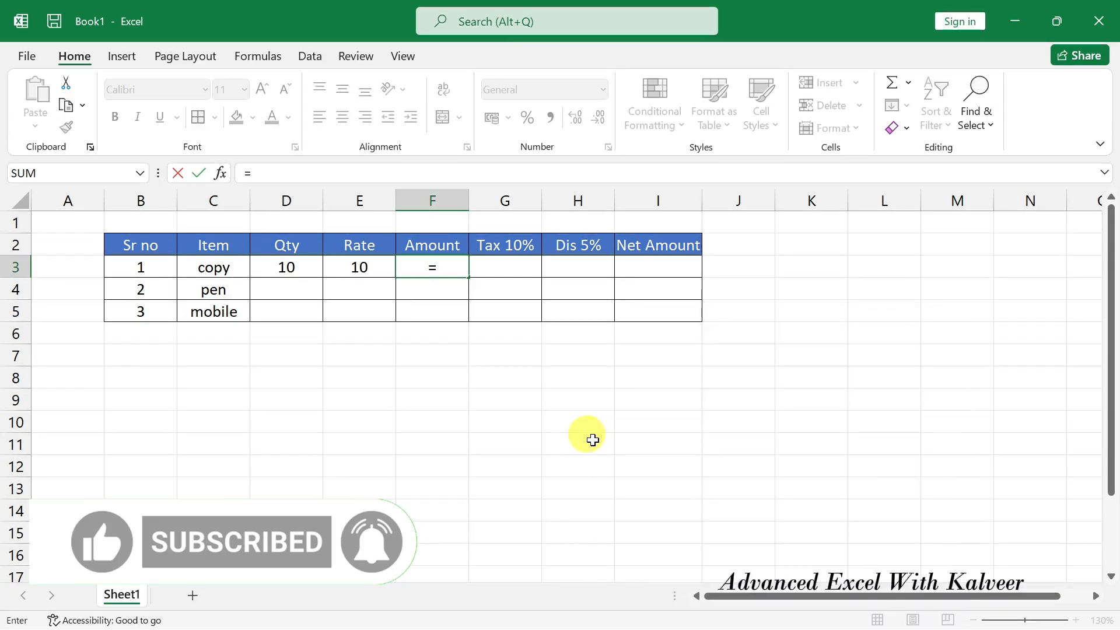
{"action": "left_click", "coordinate": [294, 270]}
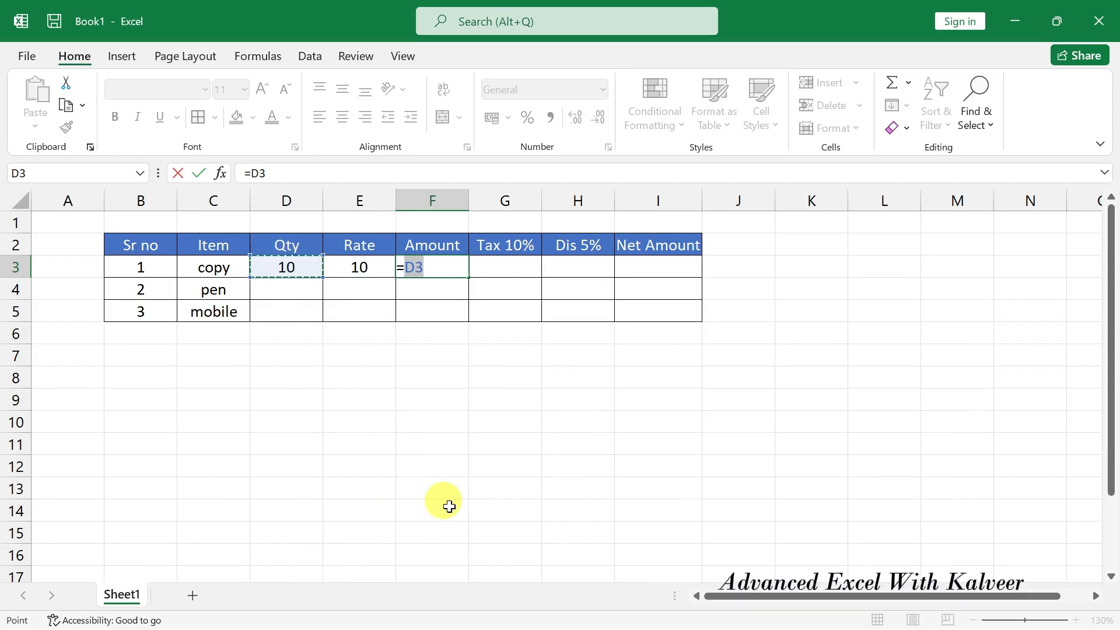
{"action": "type", "text": "*"}
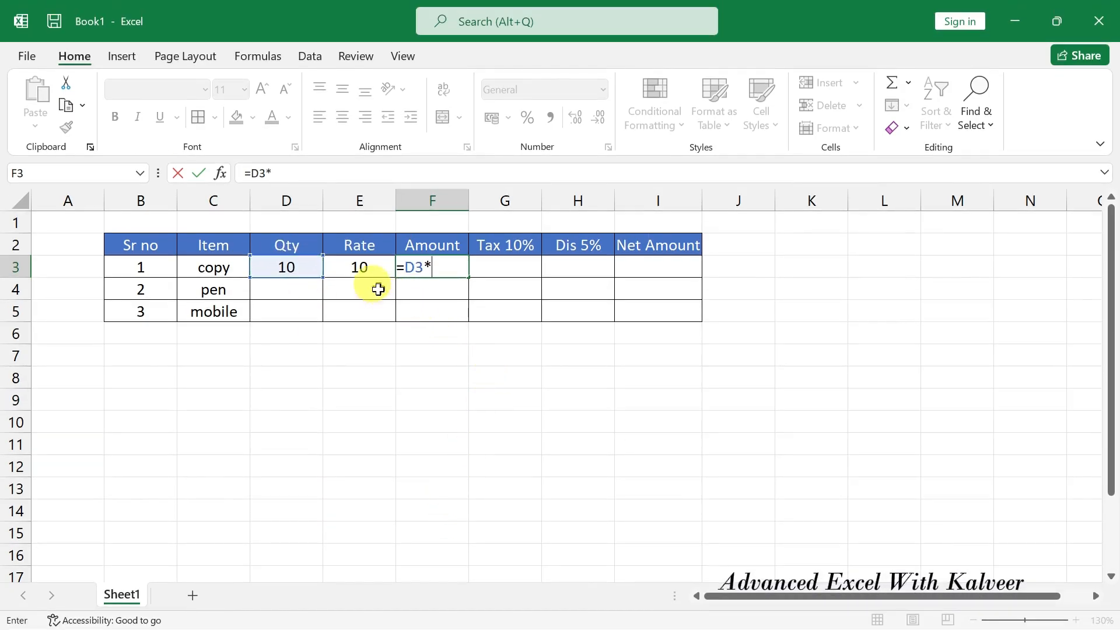
{"action": "left_click", "coordinate": [361, 268]}
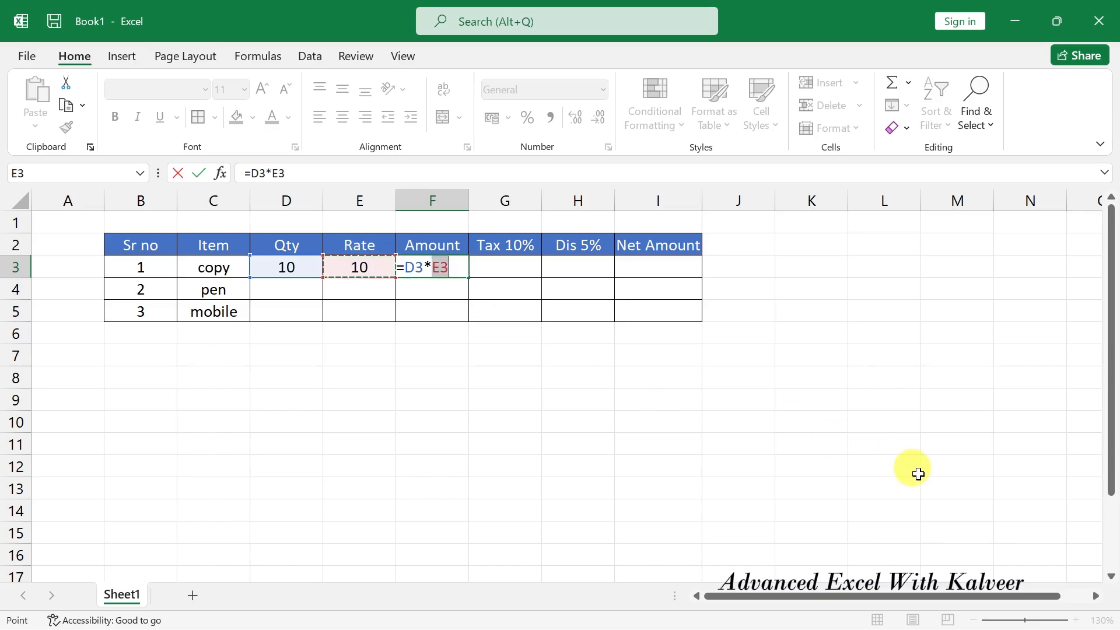
{"action": "key", "text": "Return"}
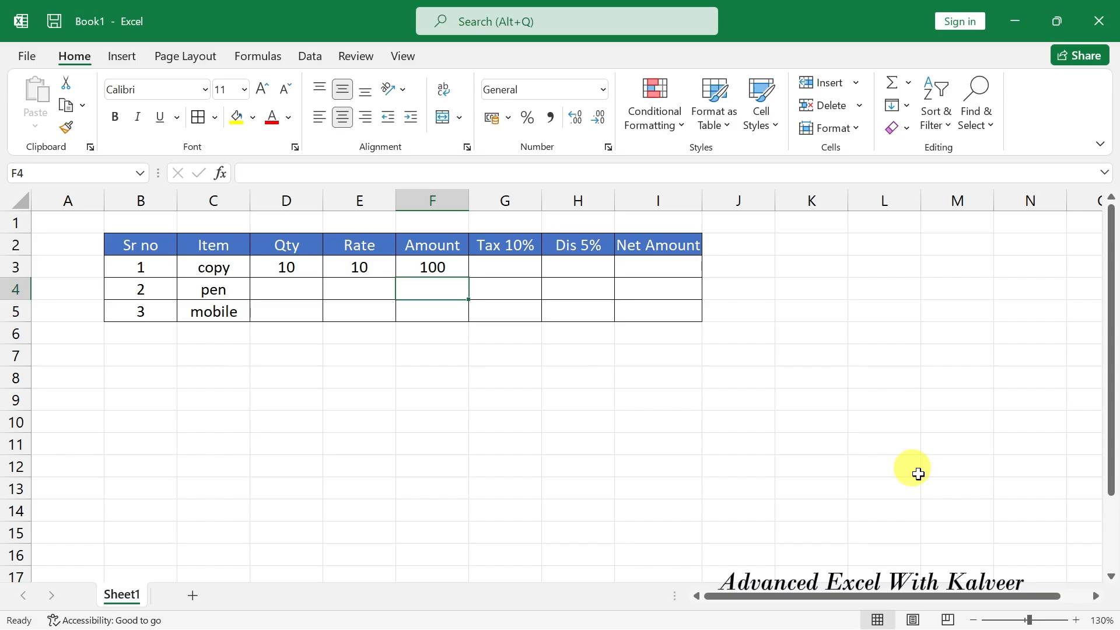
Change the copy quantity in D3 to 20 so Amount shows 200.
{"action": "key", "text": "Up"}
{"action": "key", "text": "Left"}
{"action": "key", "text": "Left"}
{"action": "type", "text": "20"}
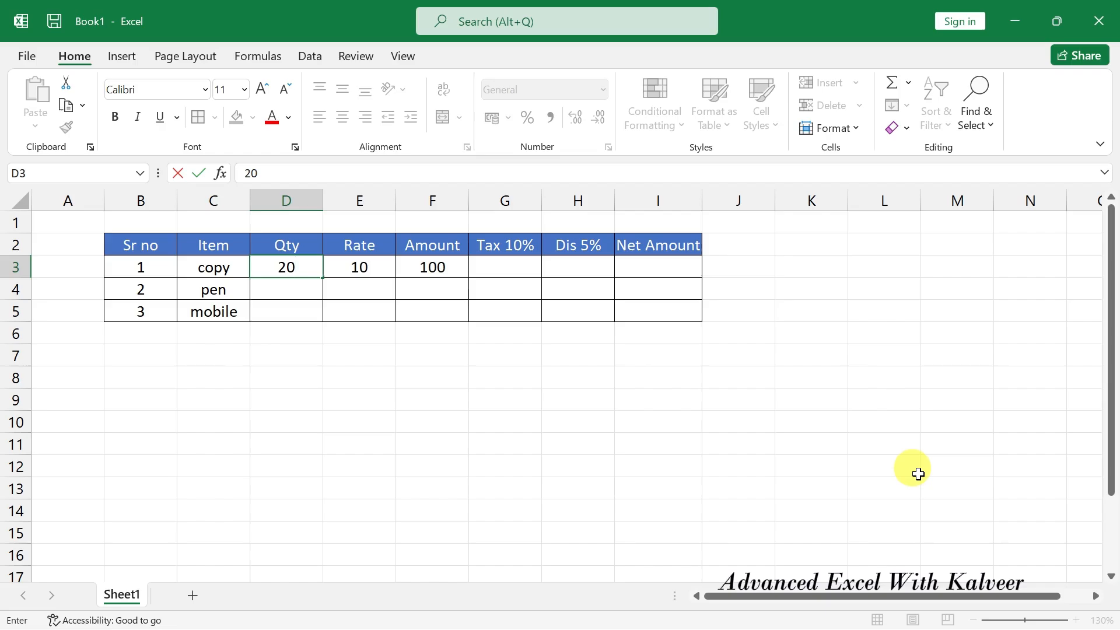
{"action": "key", "text": "Return"}
{"action": "left_click", "coordinate": [283, 266]}
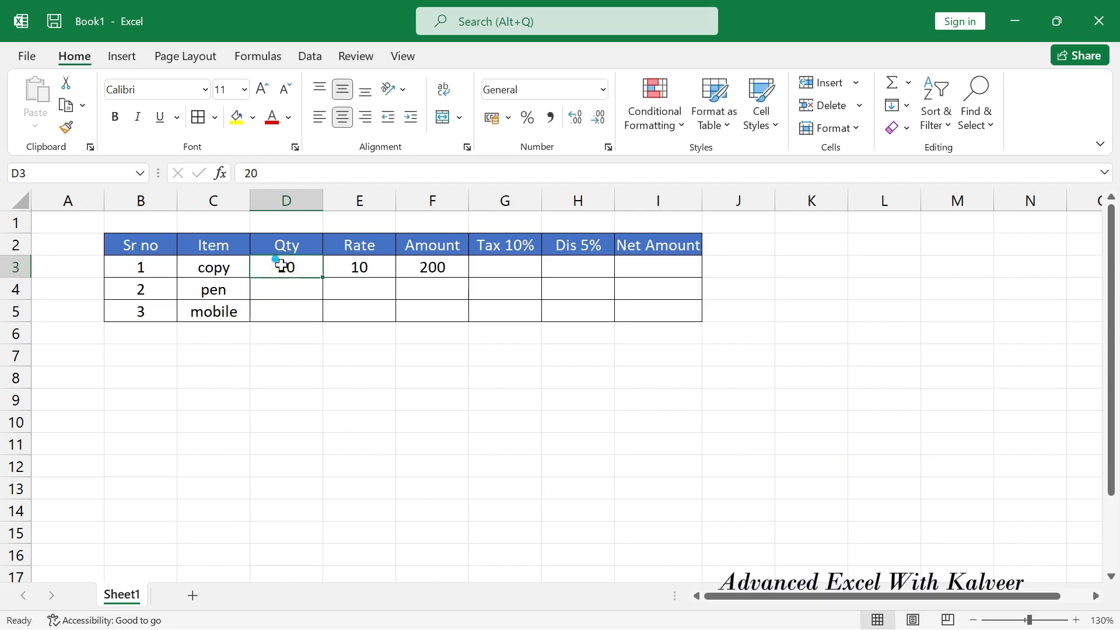
{"action": "left_click", "coordinate": [336, 266]}
{"action": "left_click", "coordinate": [431, 264]}
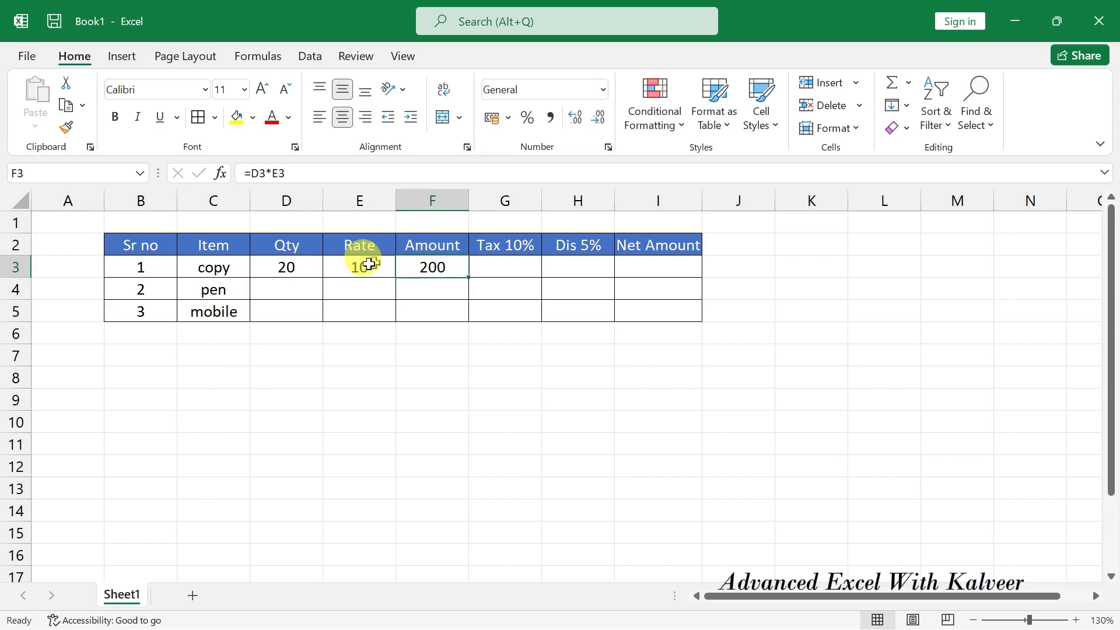
{"action": "left_click", "coordinate": [509, 271]}
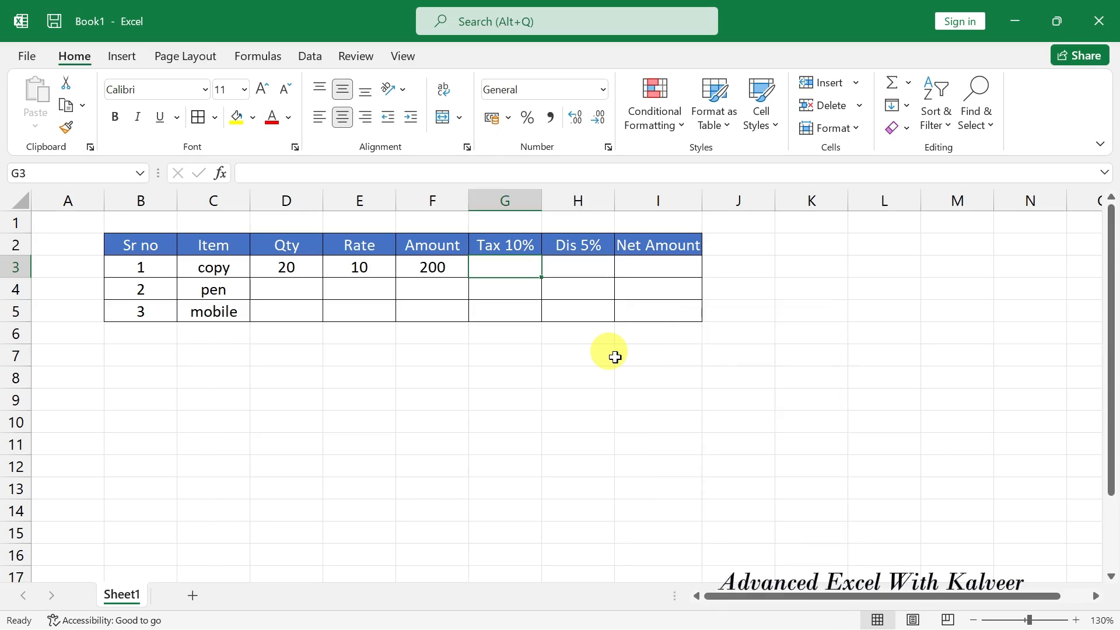
Enter =F3*10/100 in G3 so copy's tax shows 20, and check the Amount-plus-Tax sum.
{"action": "type", "text": "="}
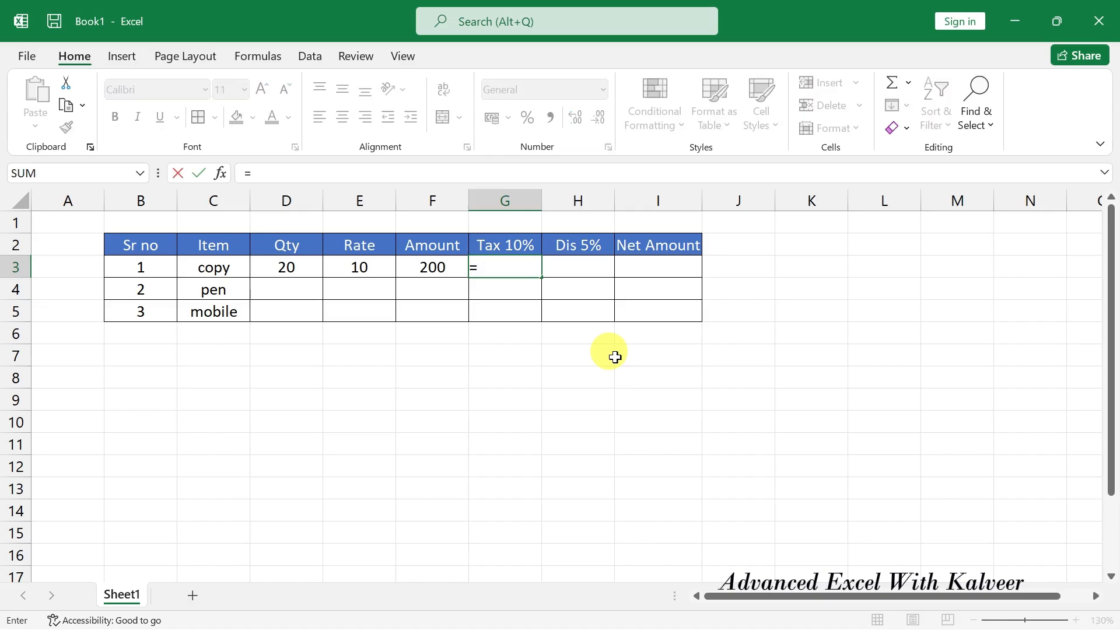
{"action": "left_click", "coordinate": [430, 266]}
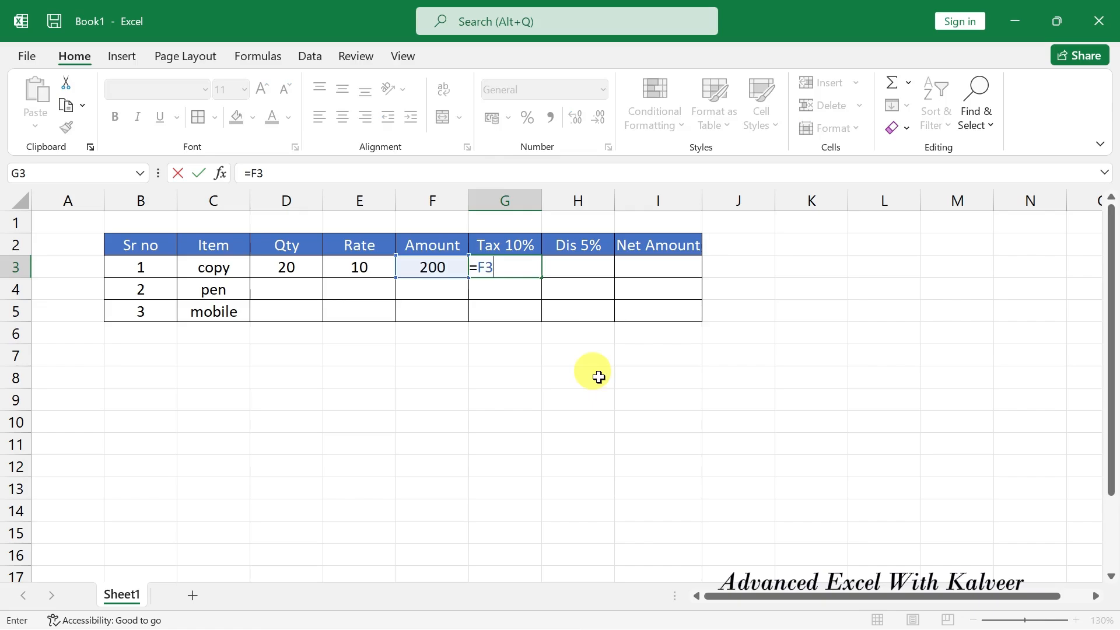
{"action": "type", "text": "*10/100"}
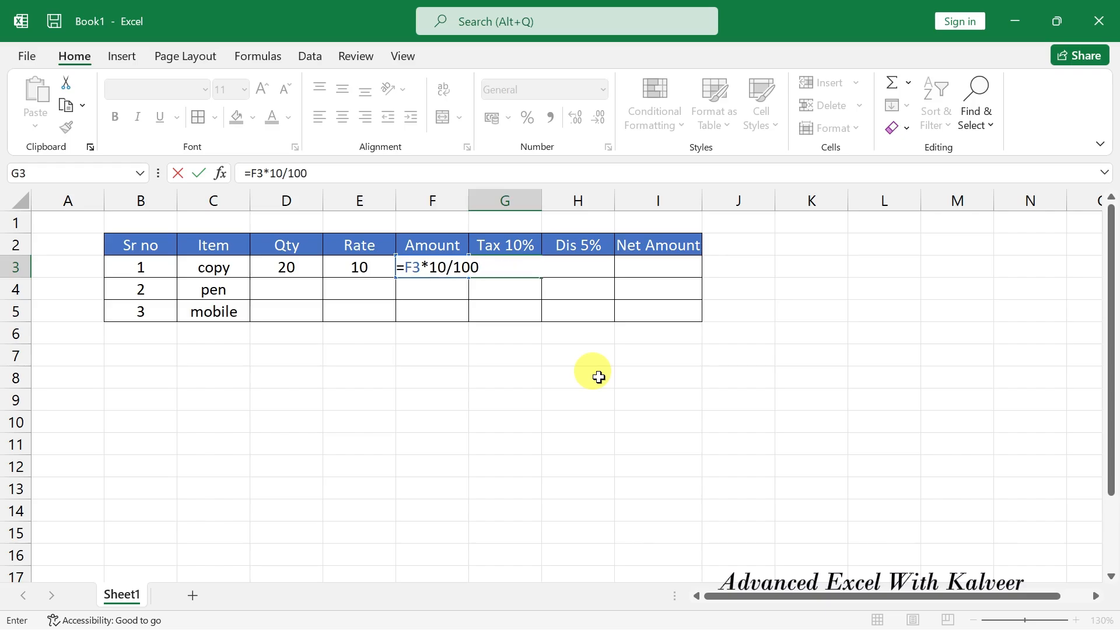
{"action": "key", "text": "Return"}
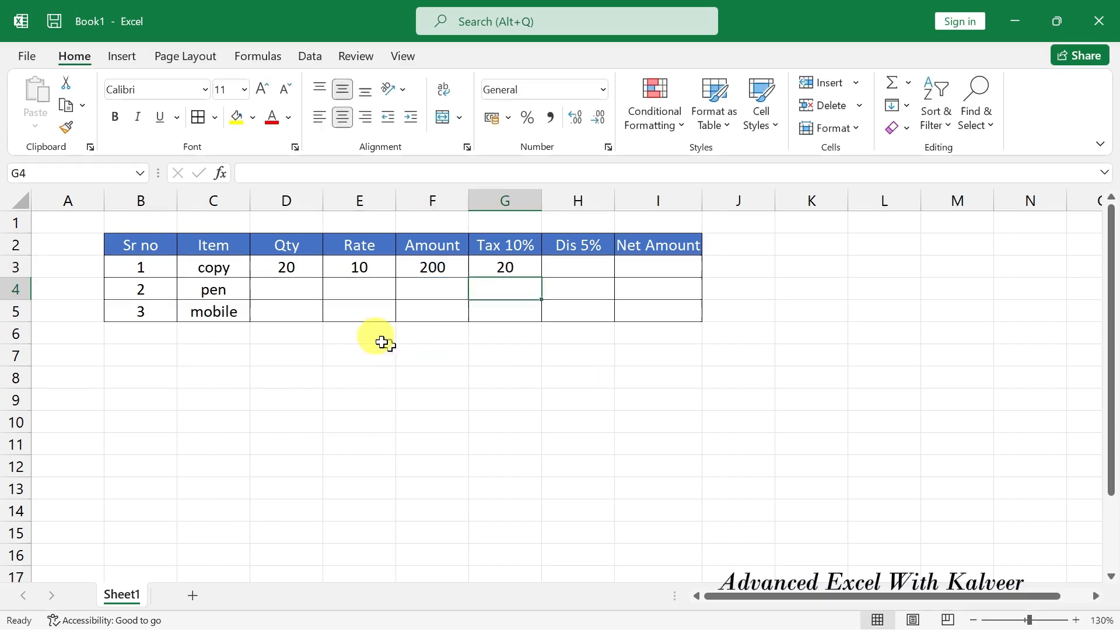
{"action": "left_click_drag", "start_coordinate": [427, 271], "coordinate": [495, 260]}
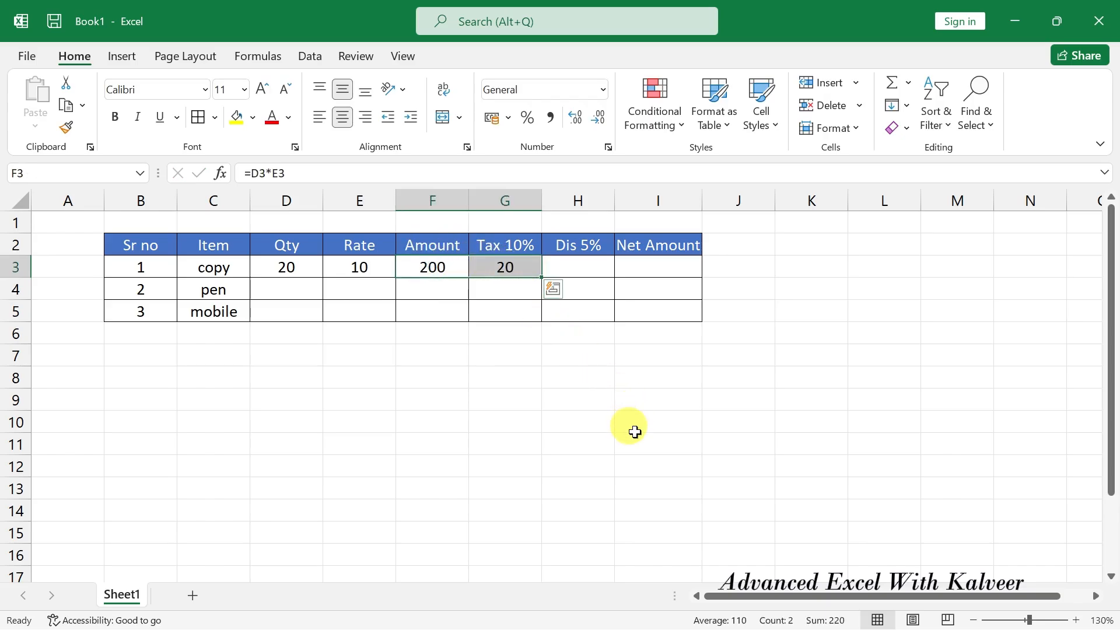
{"action": "left_click", "coordinate": [435, 268]}
{"action": "left_click_drag", "start_coordinate": [458, 270], "coordinate": [496, 268]}
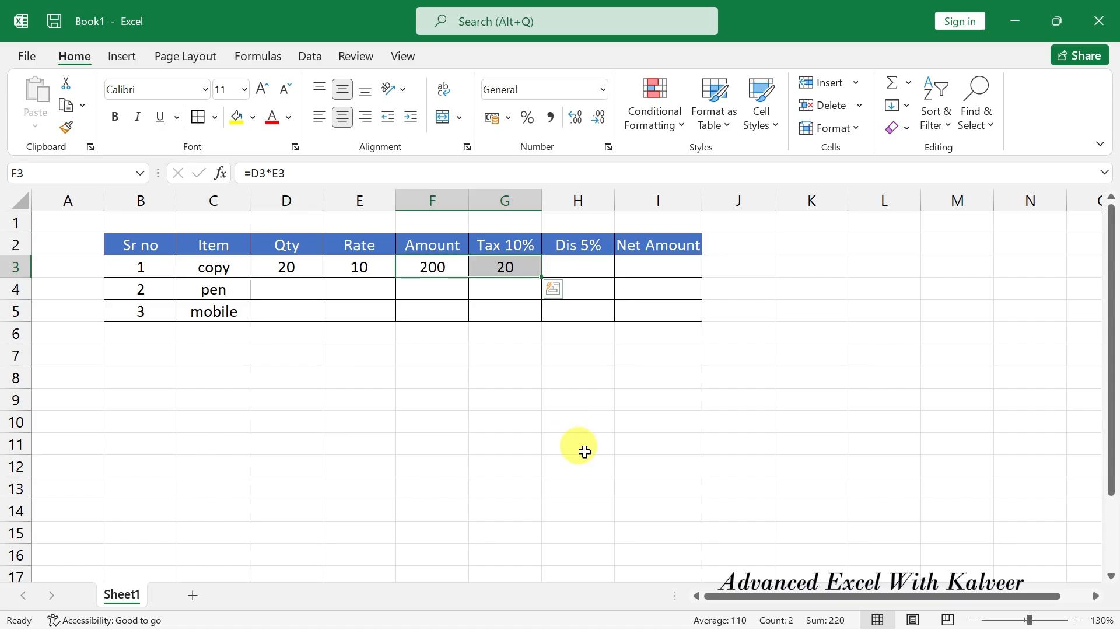
{"action": "left_click", "coordinate": [585, 452]}
{"action": "left_click", "coordinate": [578, 267]}
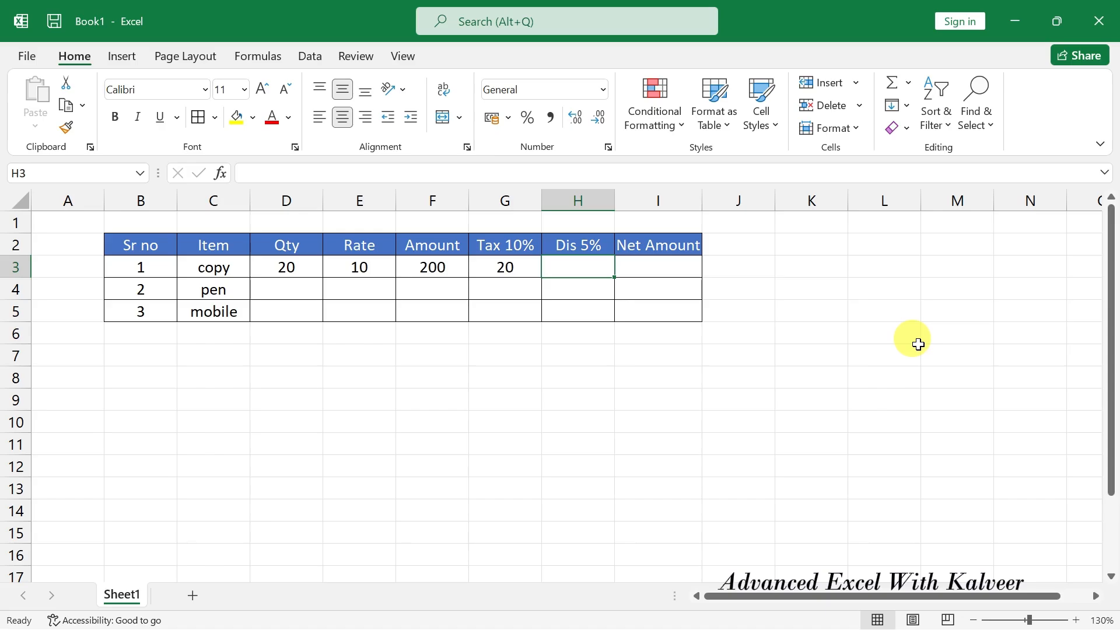
Enter =F3*5/100 in H3 so the copy's discount shows 10.
{"action": "type", "text": "="}
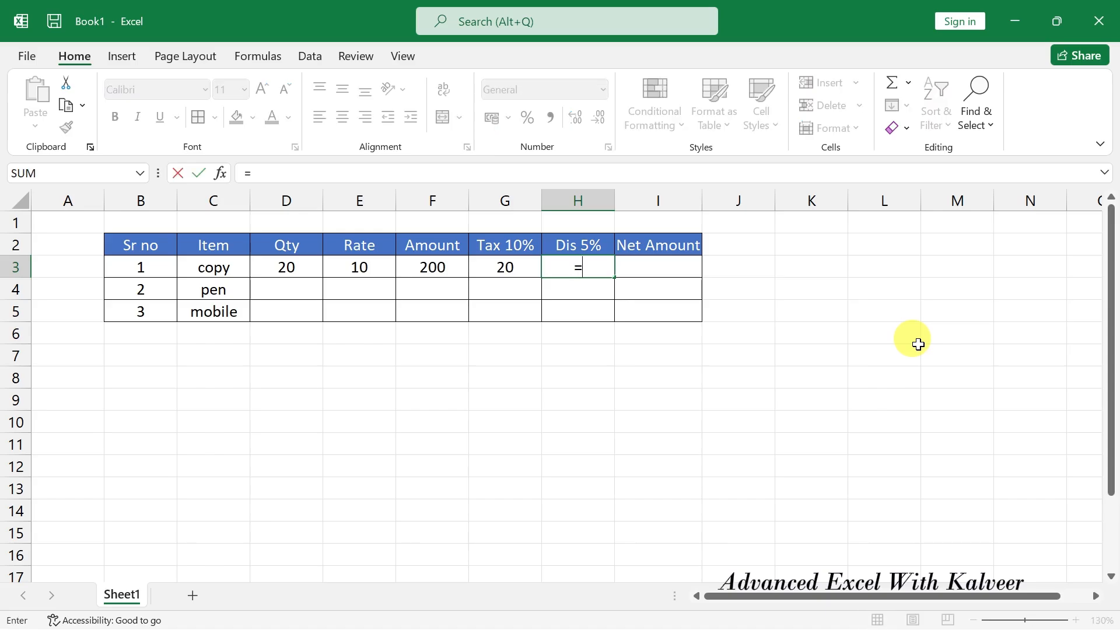
{"action": "left_click", "coordinate": [446, 266]}
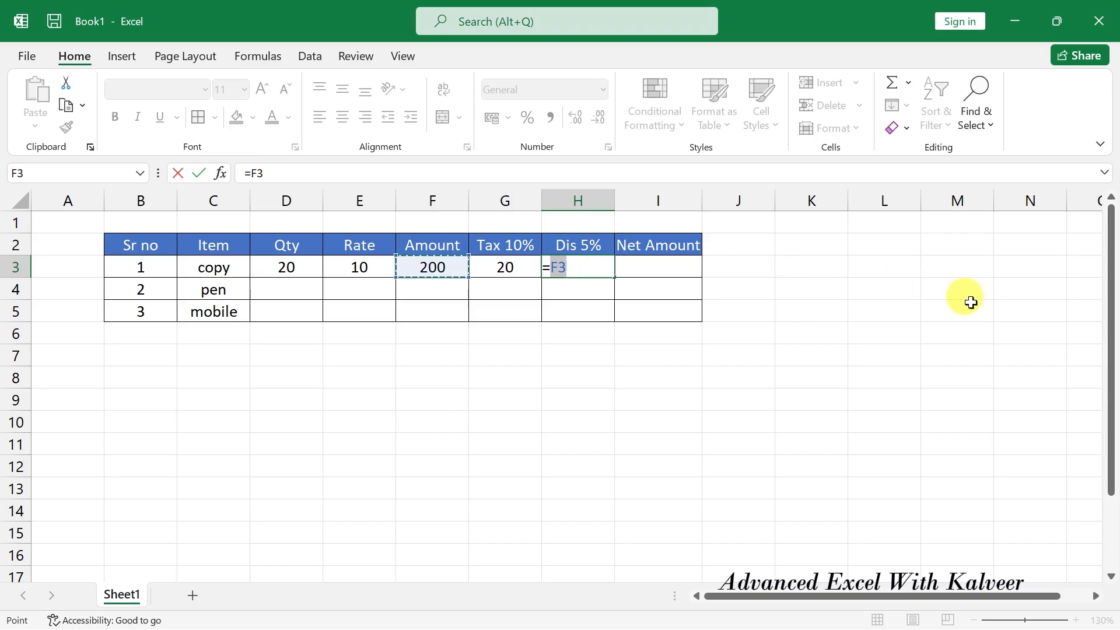
{"action": "type", "text": "*5"}
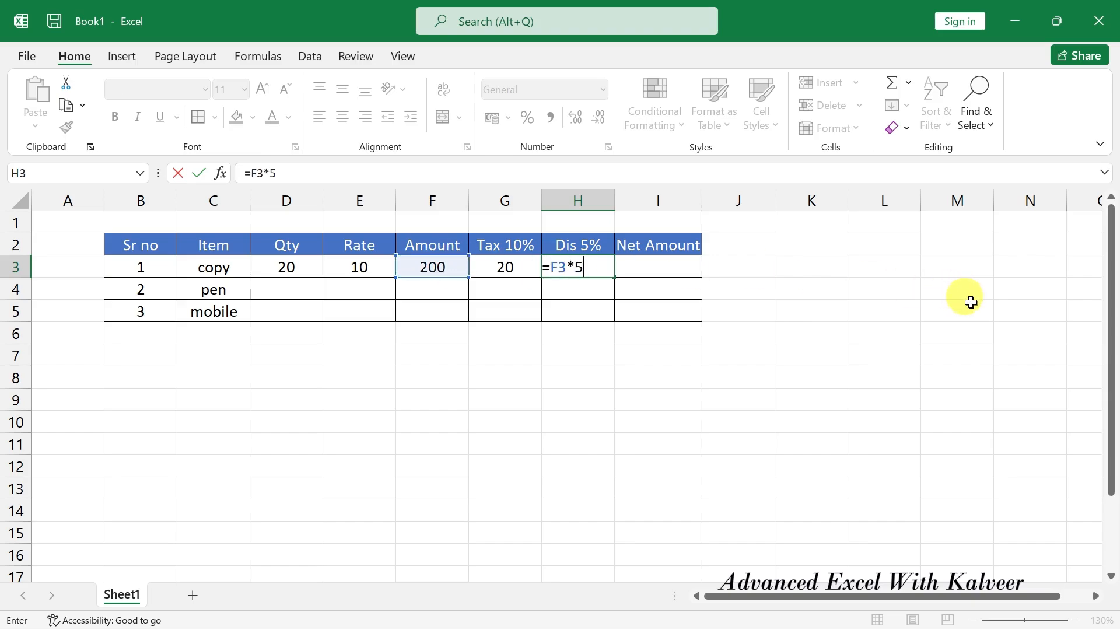
{"action": "type", "text": "/100"}
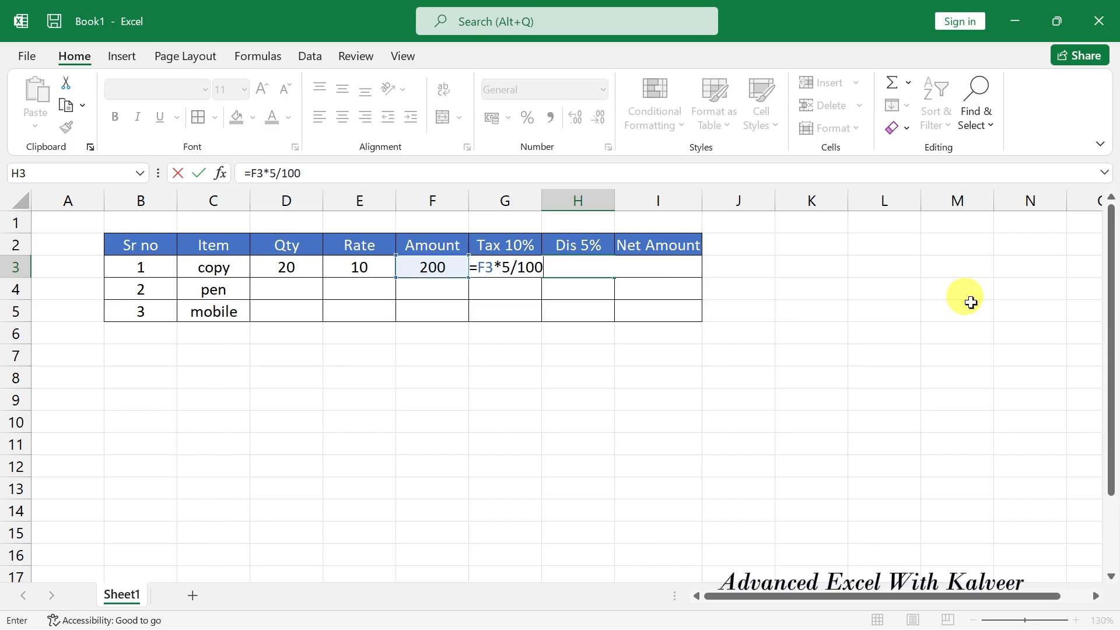
{"action": "key", "text": "ctrl+Return"}
Review the copy row's Amount, Tax and discount values before computing Net Amount.
{"action": "left_click", "coordinate": [435, 266]}
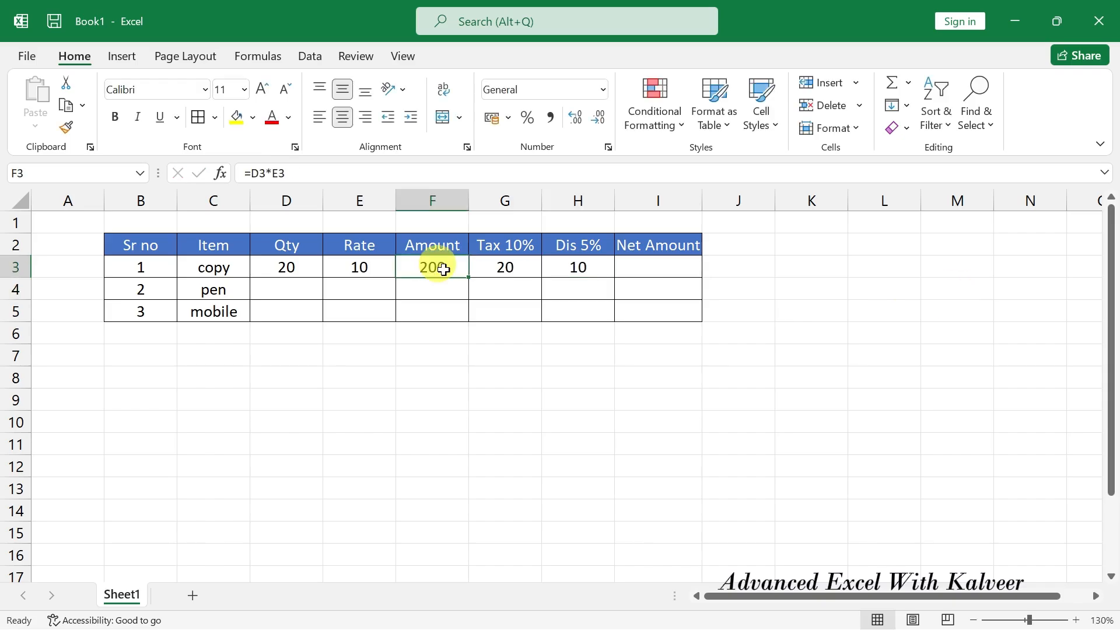
{"action": "left_click_drag", "start_coordinate": [435, 266], "coordinate": [514, 267]}
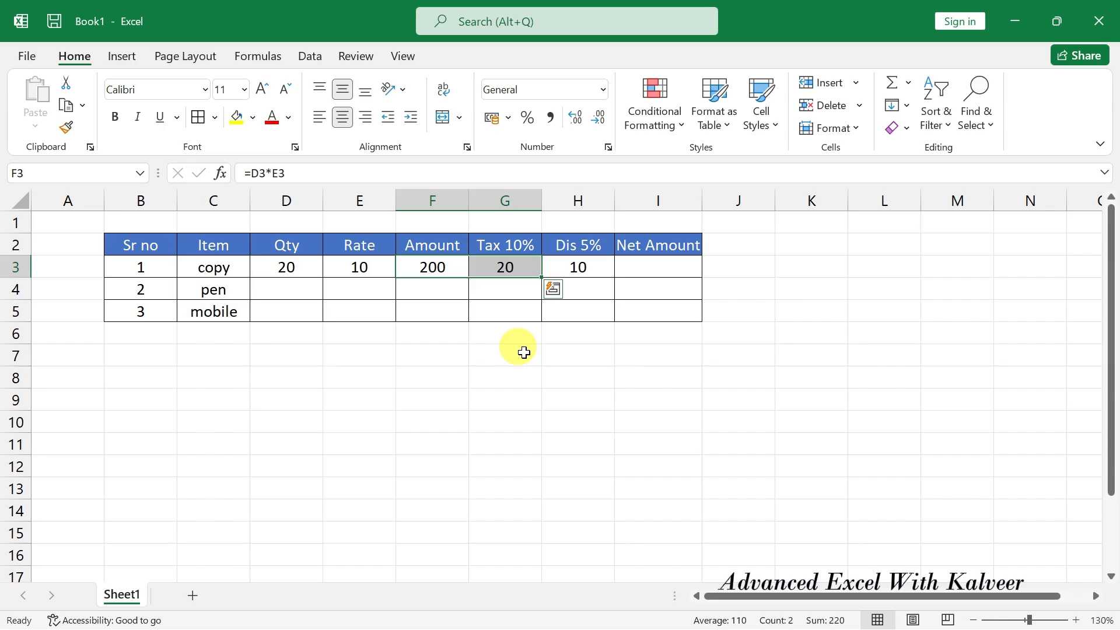
{"action": "left_click", "coordinate": [587, 265]}
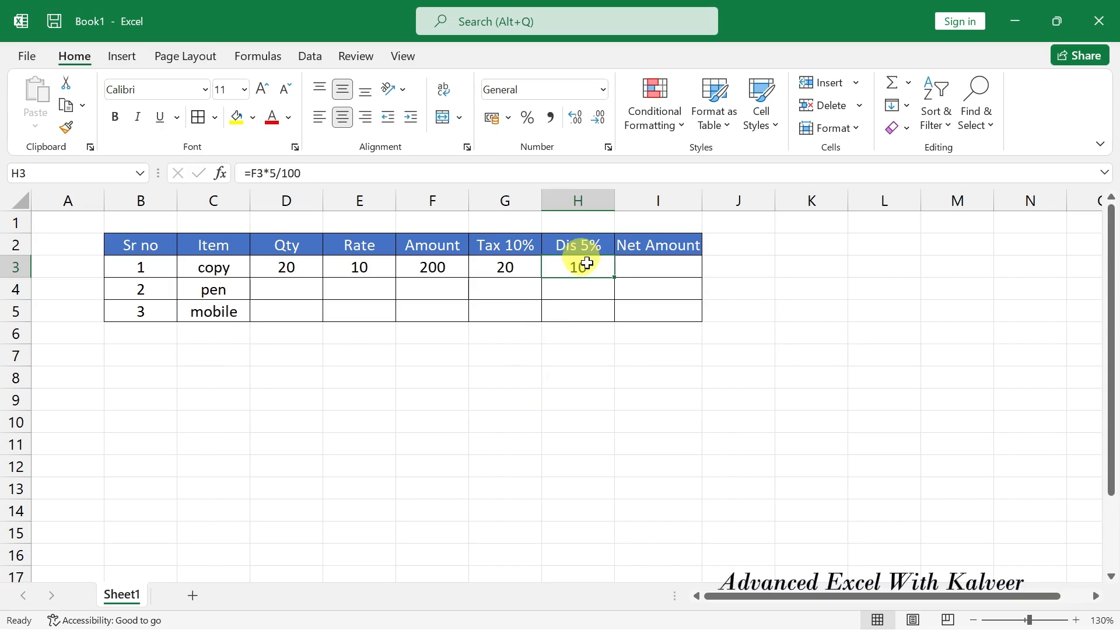
{"action": "left_click_drag", "start_coordinate": [435, 266], "coordinate": [545, 266]}
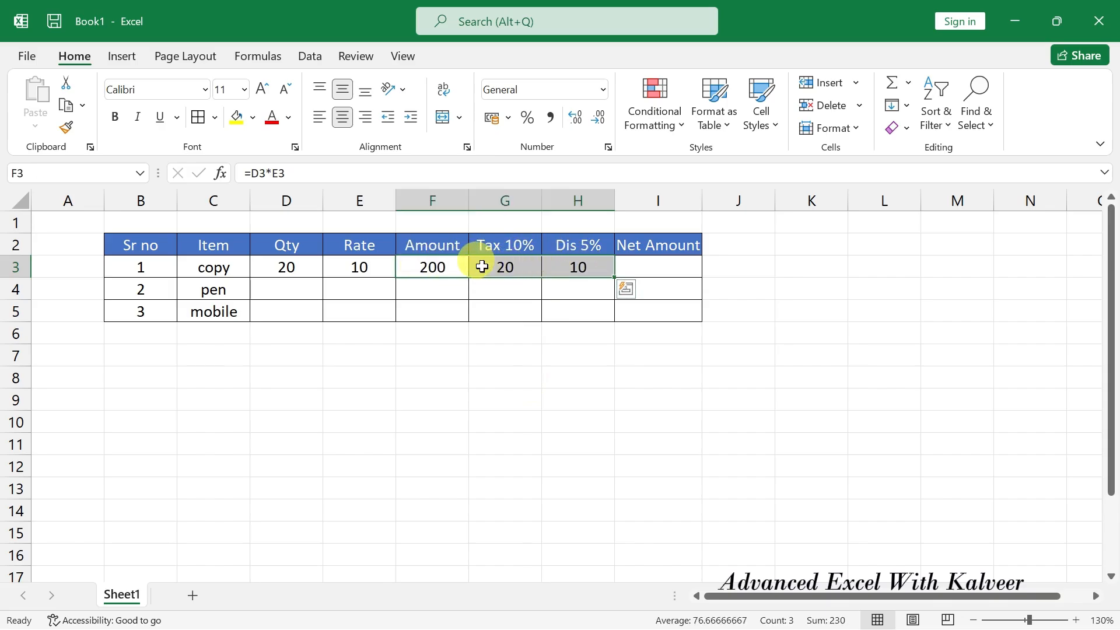
{"action": "left_click", "coordinate": [659, 260]}
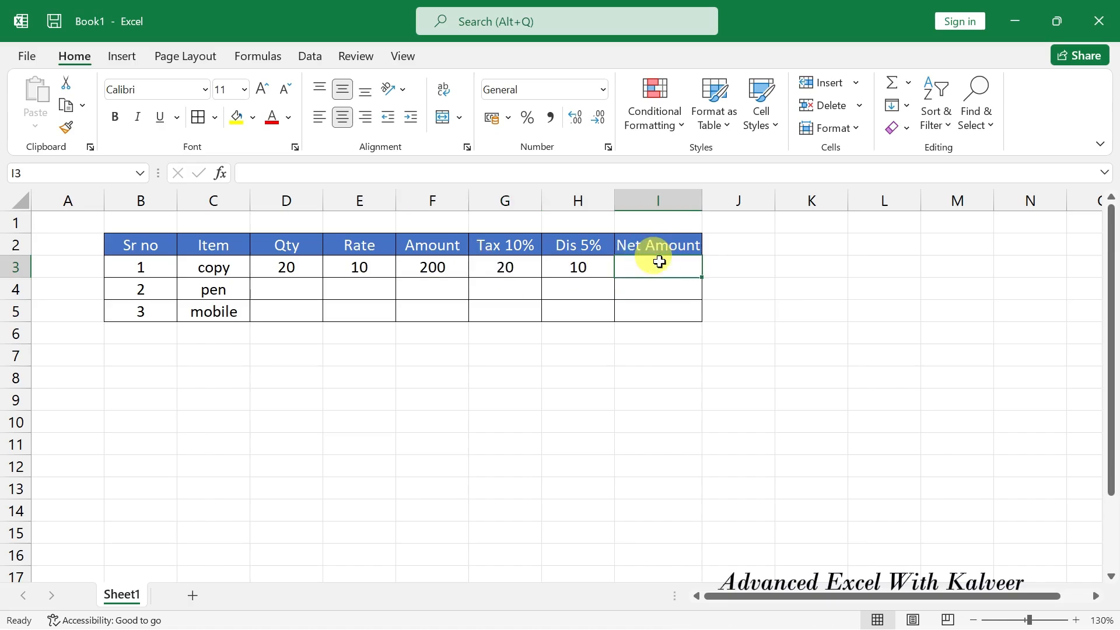
{"action": "left_click_drag", "start_coordinate": [433, 265], "coordinate": [528, 266]}
{"action": "left_click", "coordinate": [581, 267]}
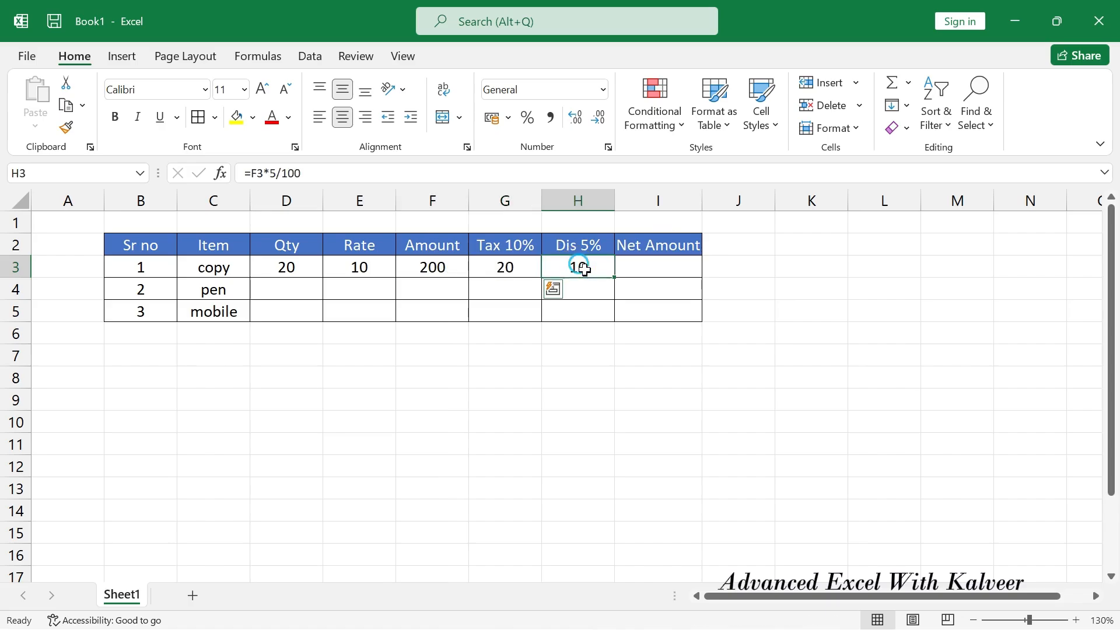
{"action": "left_click", "coordinate": [662, 270]}
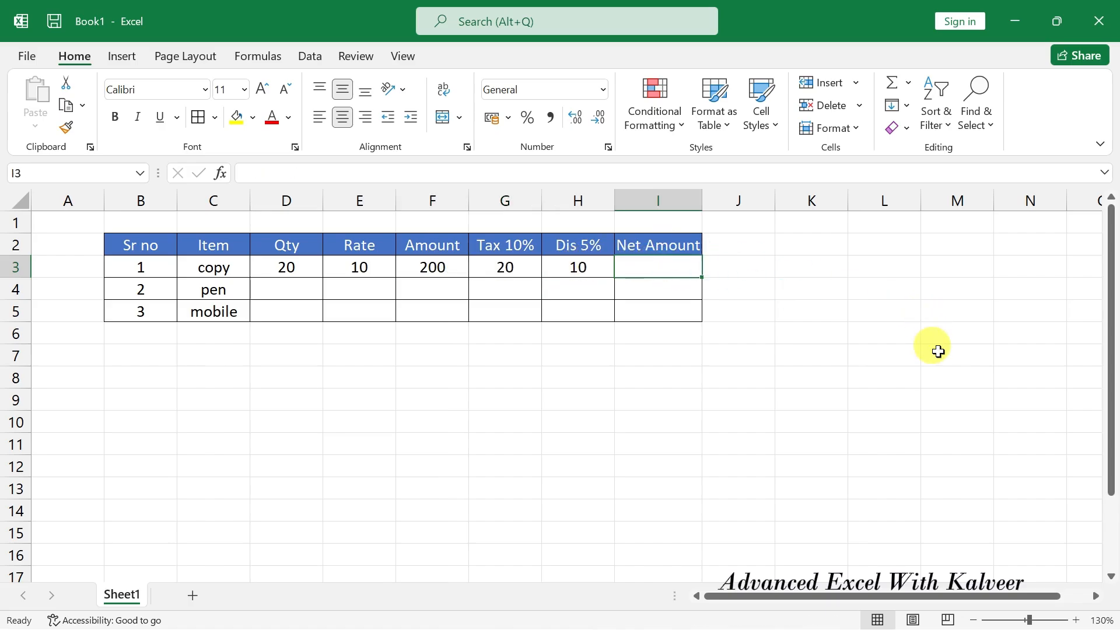
Enter =F3+G3-H3 in I3 so the copy's Net Amount shows 210.
{"action": "type", "text": "="}
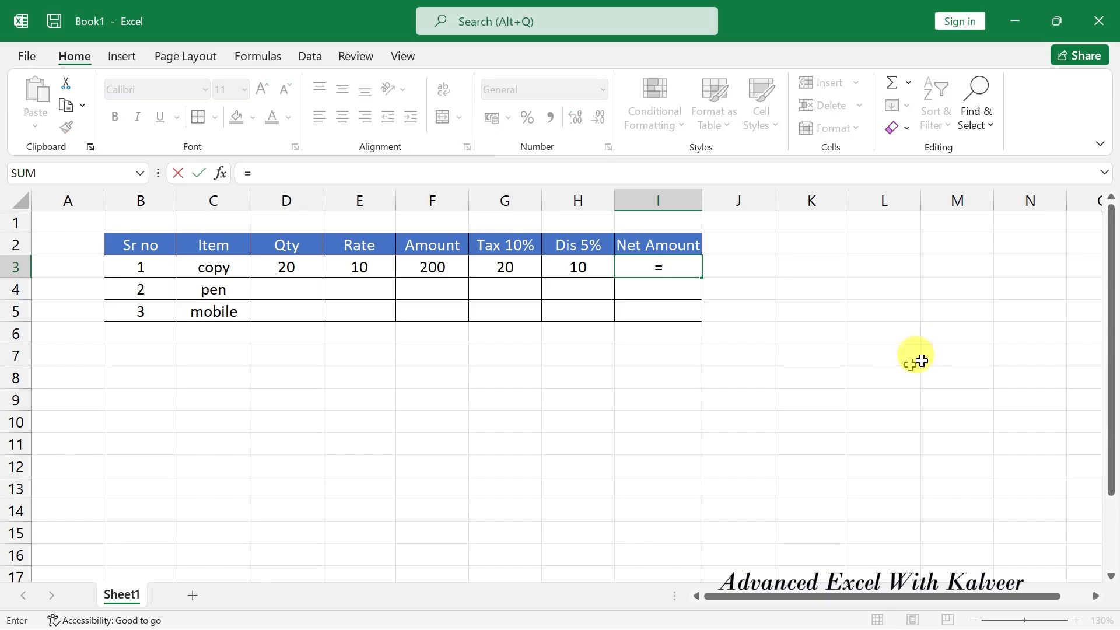
{"action": "left_click", "coordinate": [445, 263]}
{"action": "type", "text": "+"}
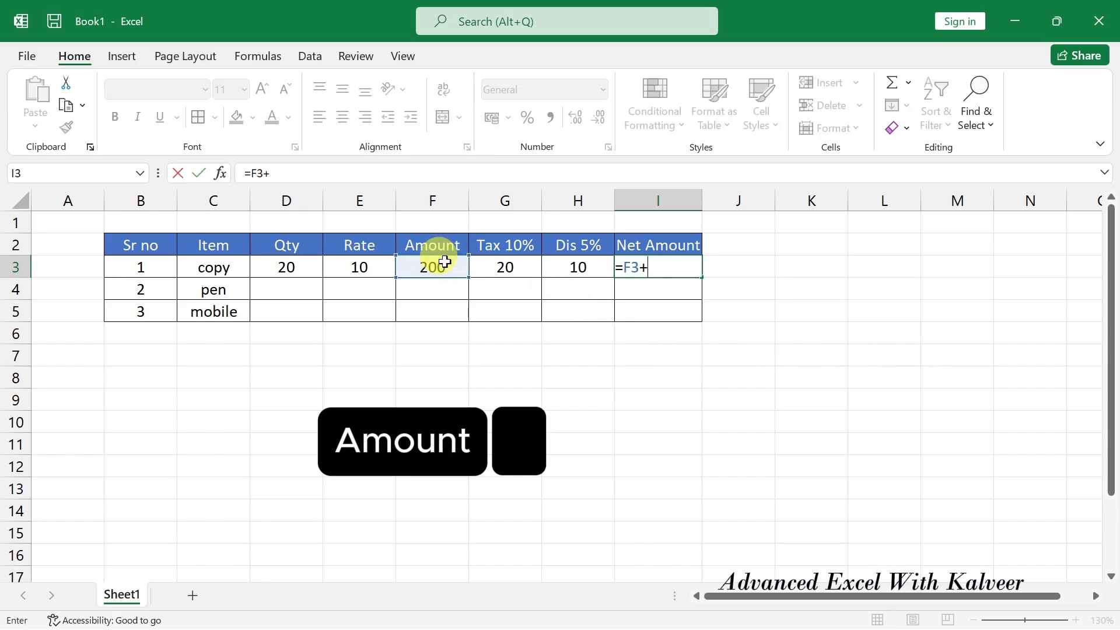
{"action": "left_click", "coordinate": [518, 277]}
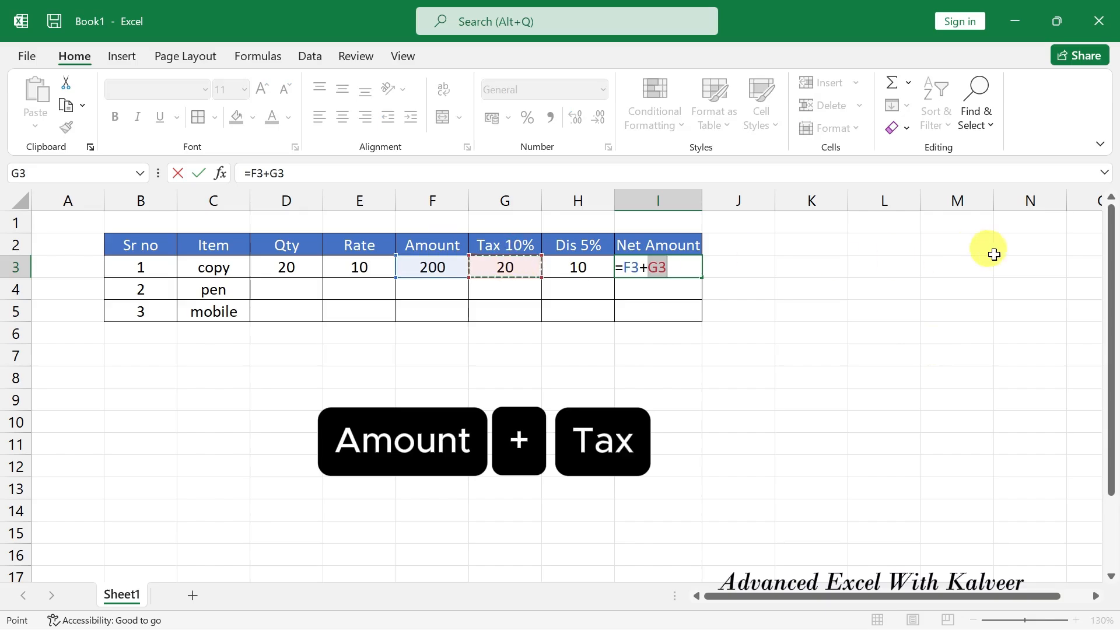
{"action": "type", "text": "-"}
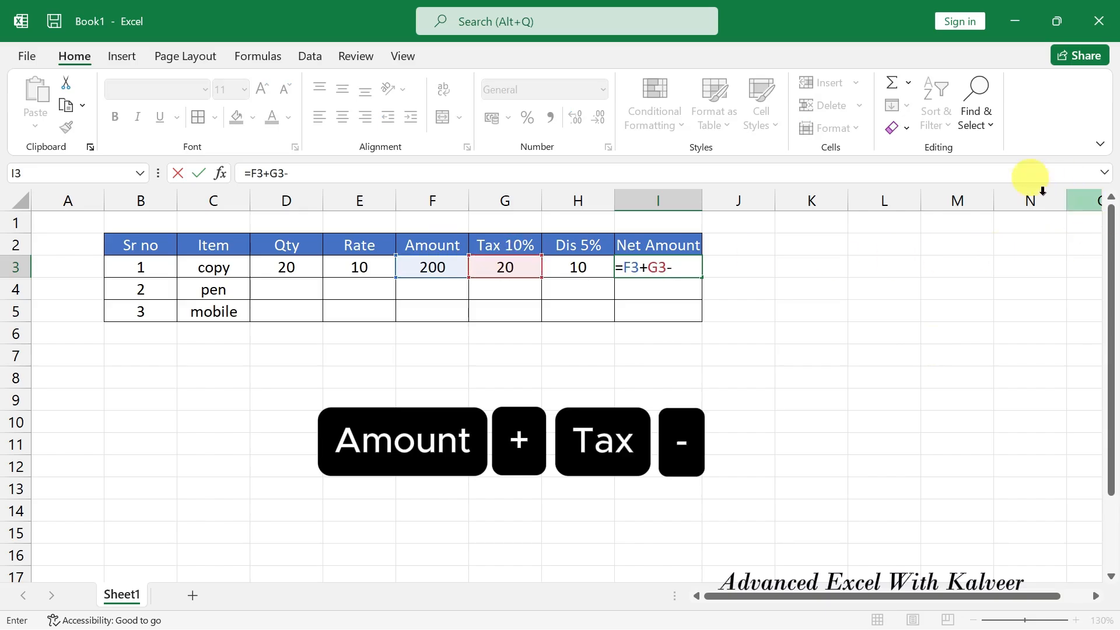
{"action": "left_click", "coordinate": [553, 266]}
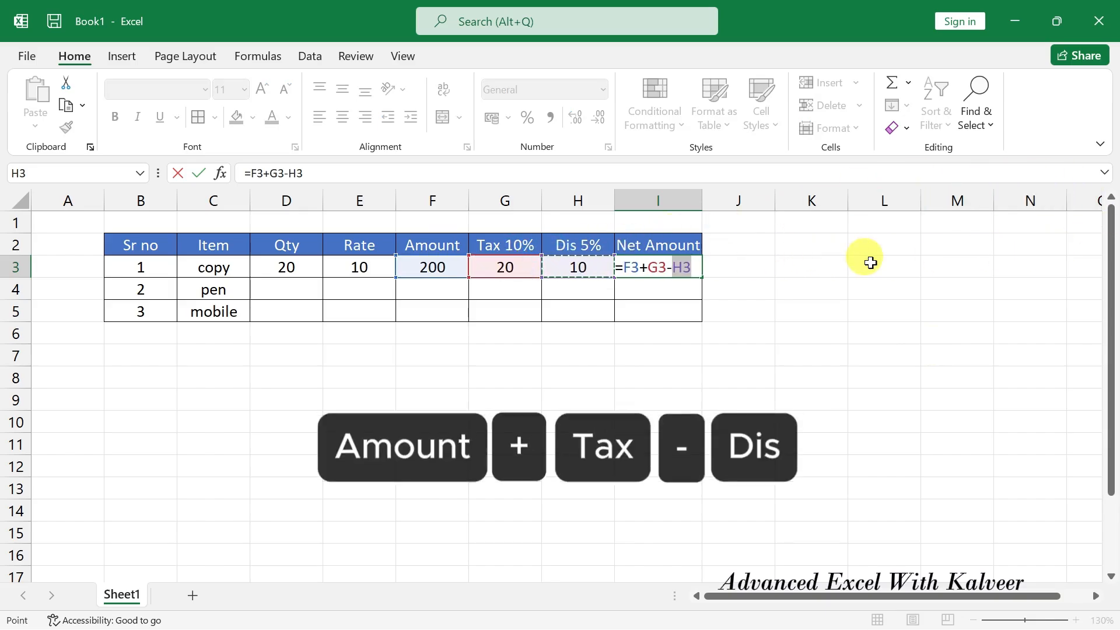
{"action": "key", "text": "Return"}
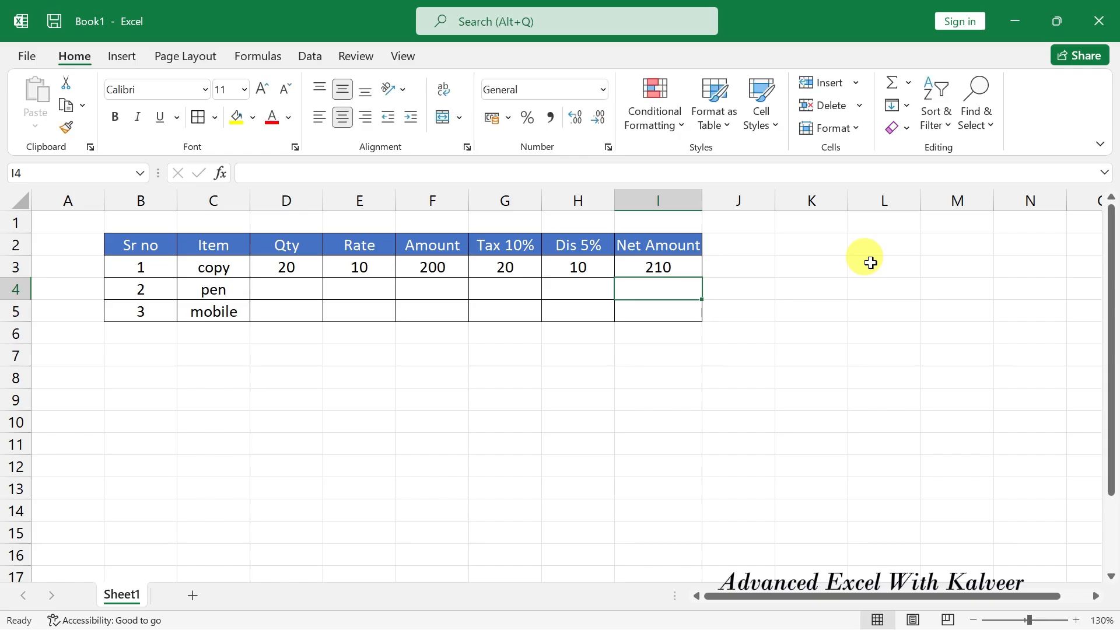
Give pen quantity 50 and rate 20, with Amount =D4*E4 showing 1000.
{"action": "key", "text": "Left"}
{"action": "key", "text": "Left"}
{"action": "key", "text": "Left"}
{"action": "key", "text": "Left"}
{"action": "key", "text": "Left"}
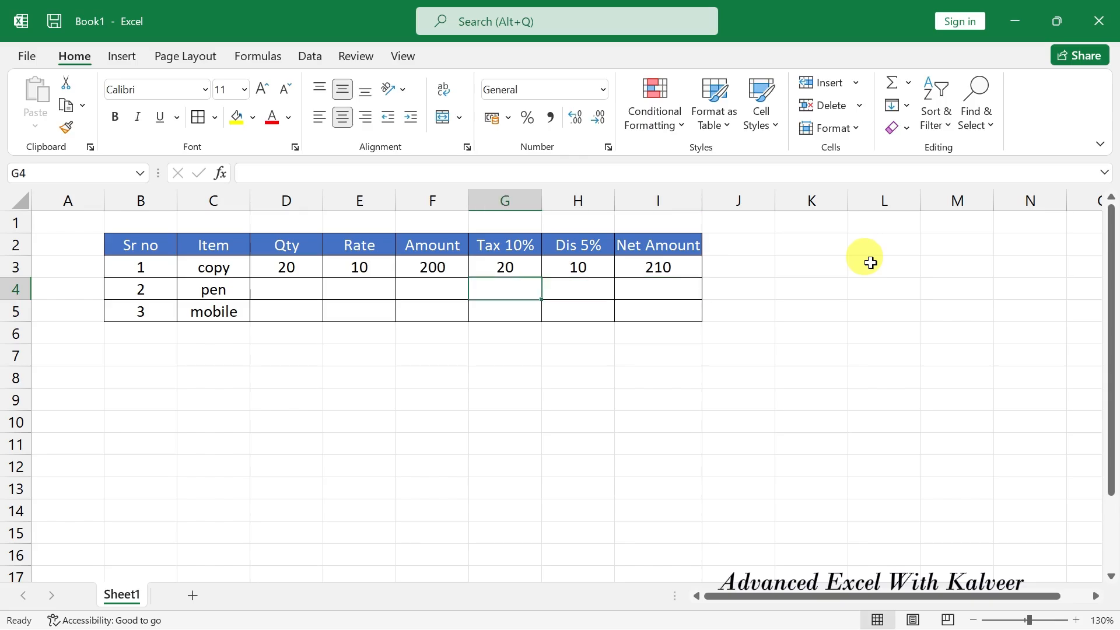
{"action": "type", "text": "50"}
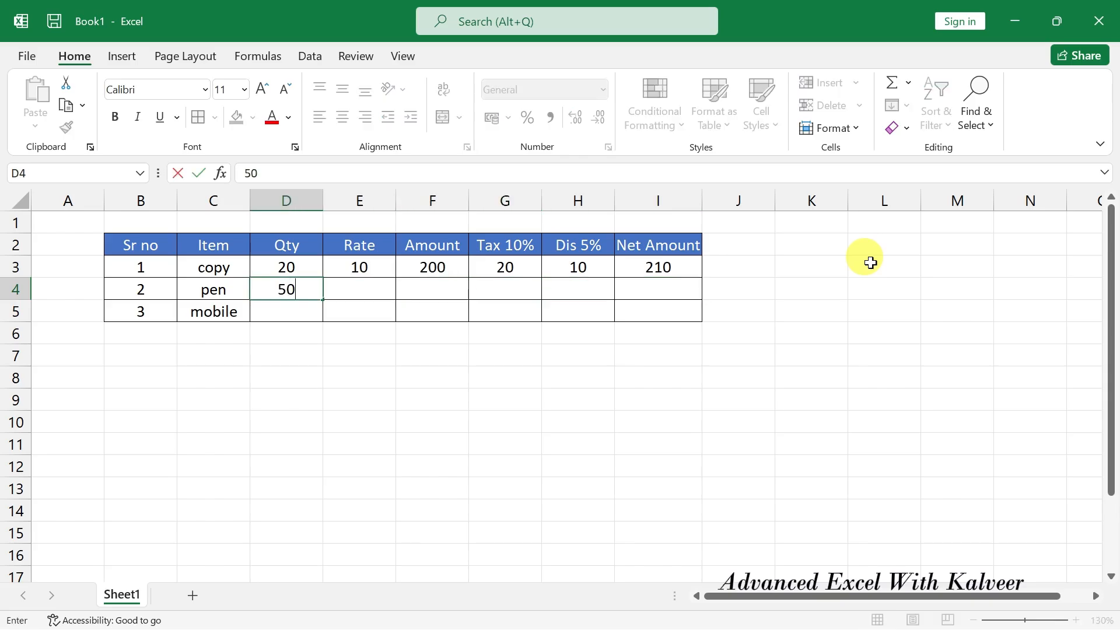
{"action": "key", "text": "Tab"}
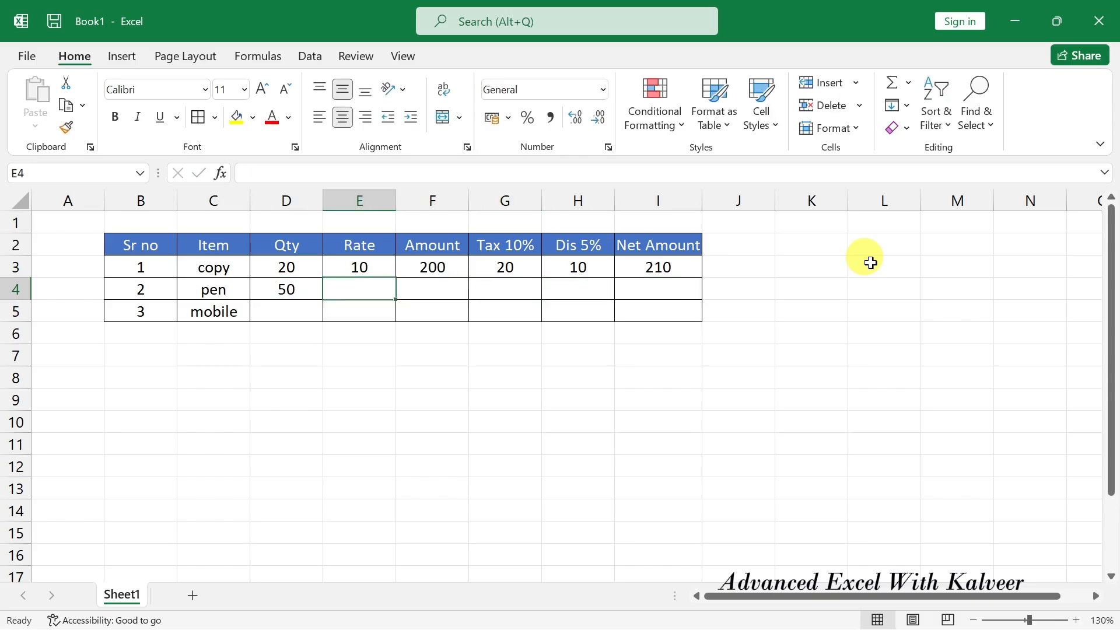
{"action": "type", "text": "20"}
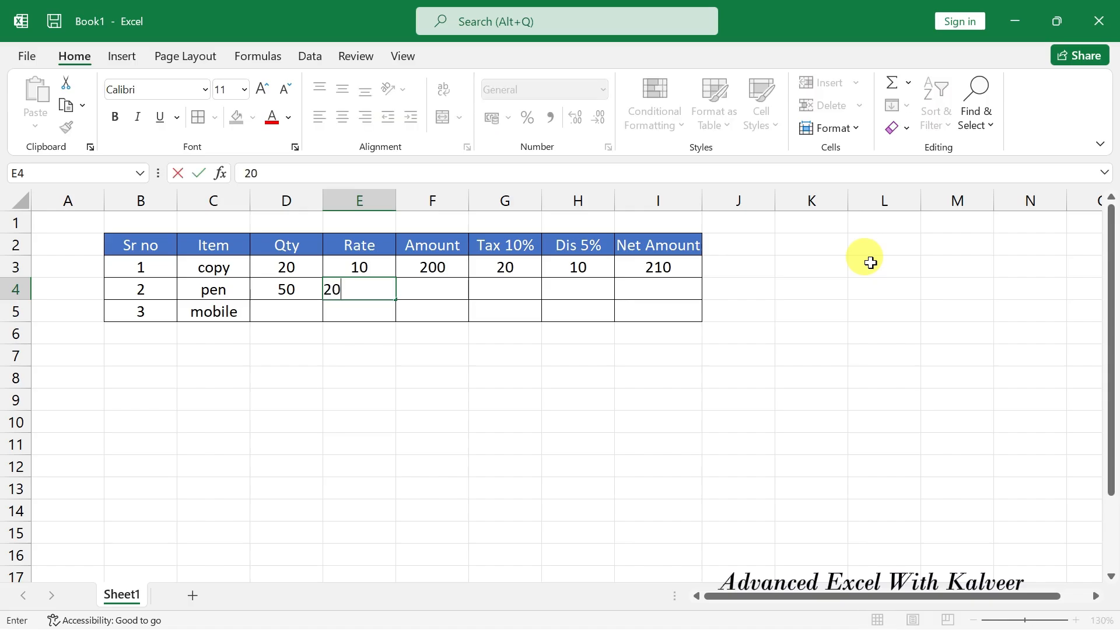
{"action": "key", "text": "Tab"}
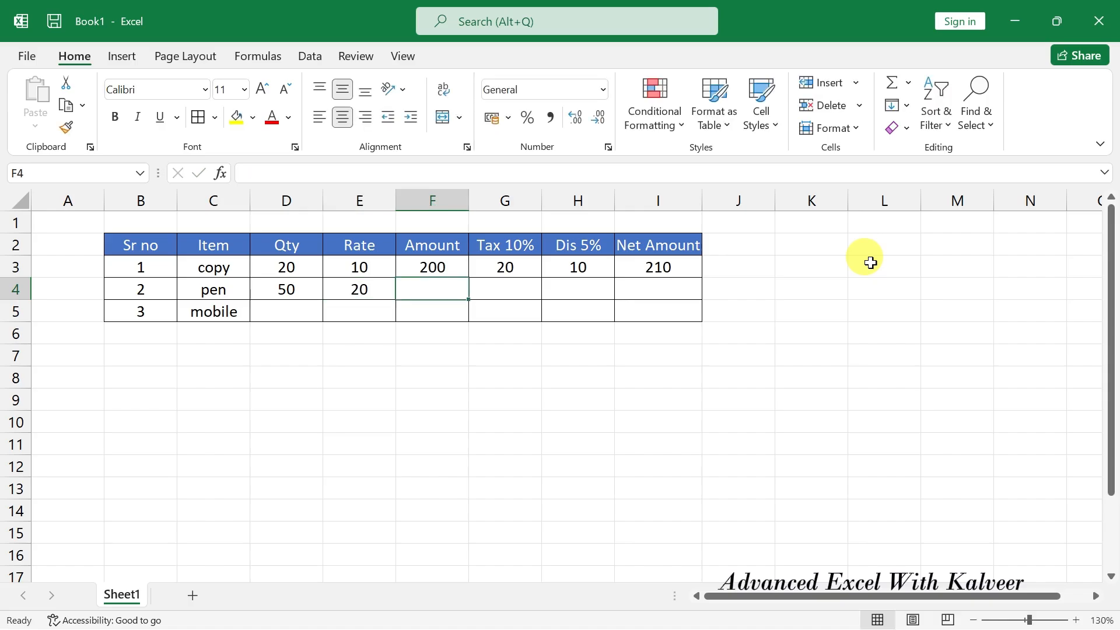
{"action": "type", "text": "="}
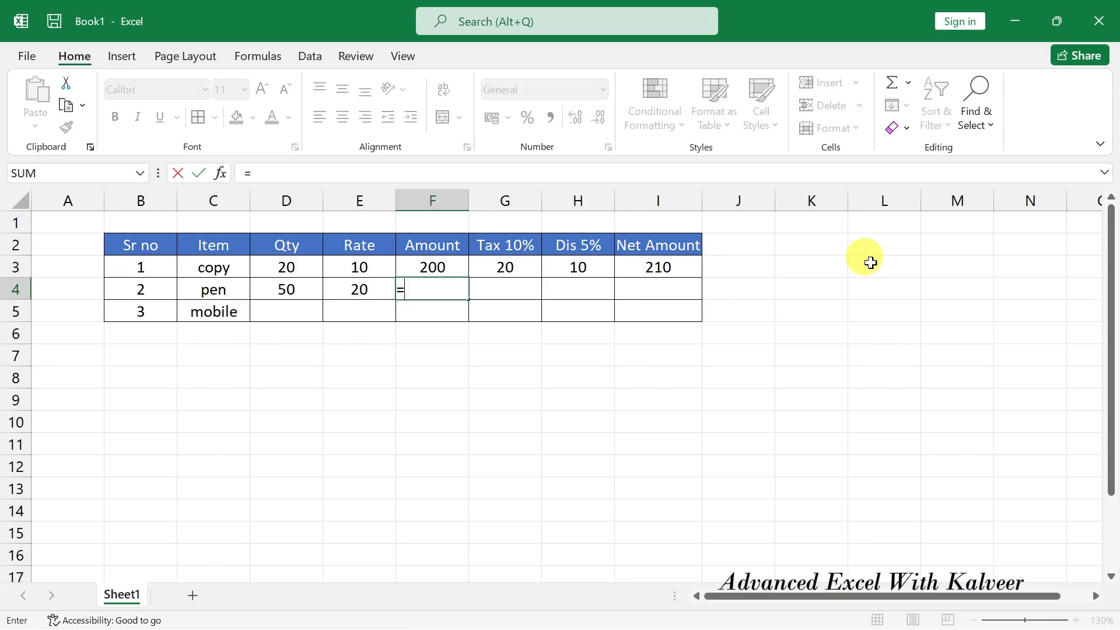
{"action": "key", "text": "Left"}
{"action": "key", "text": "Left"}
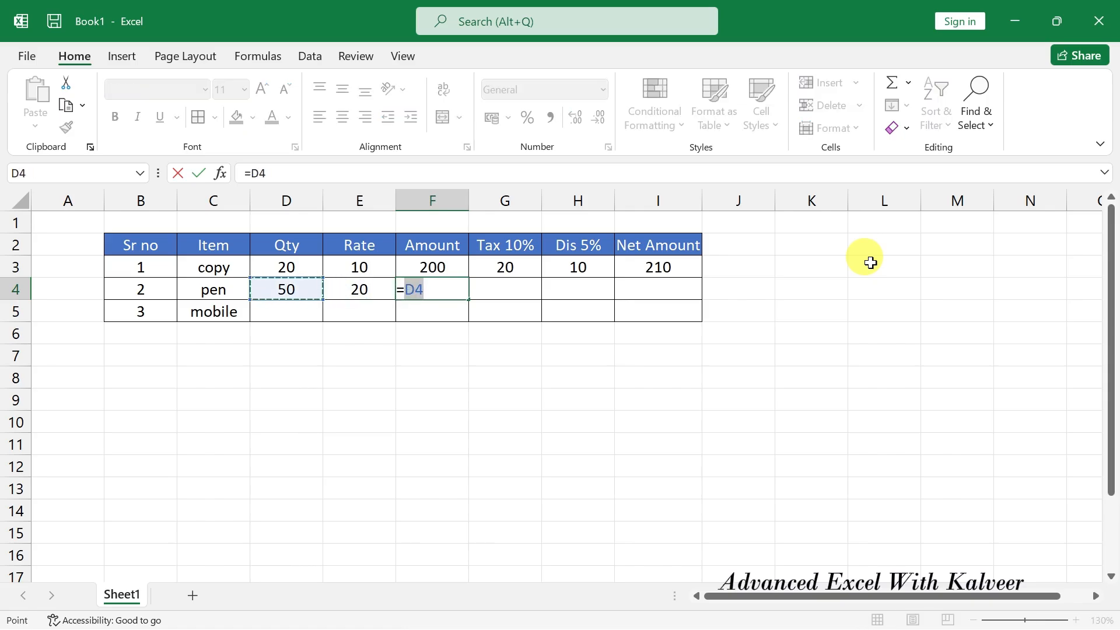
{"action": "type", "text": "*"}
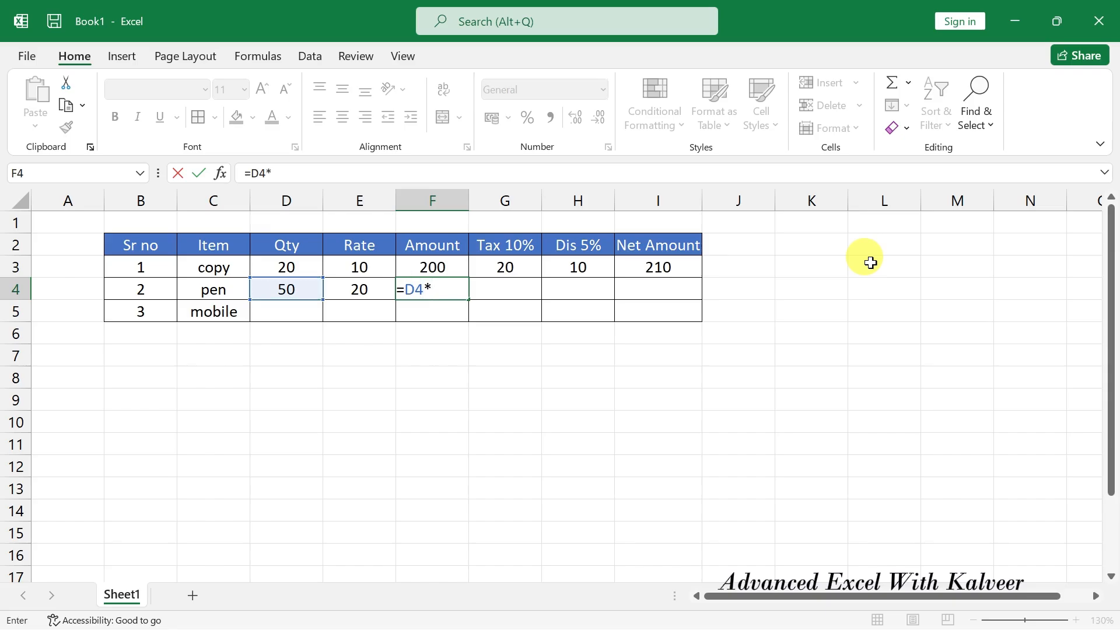
{"action": "key", "text": "Left"}
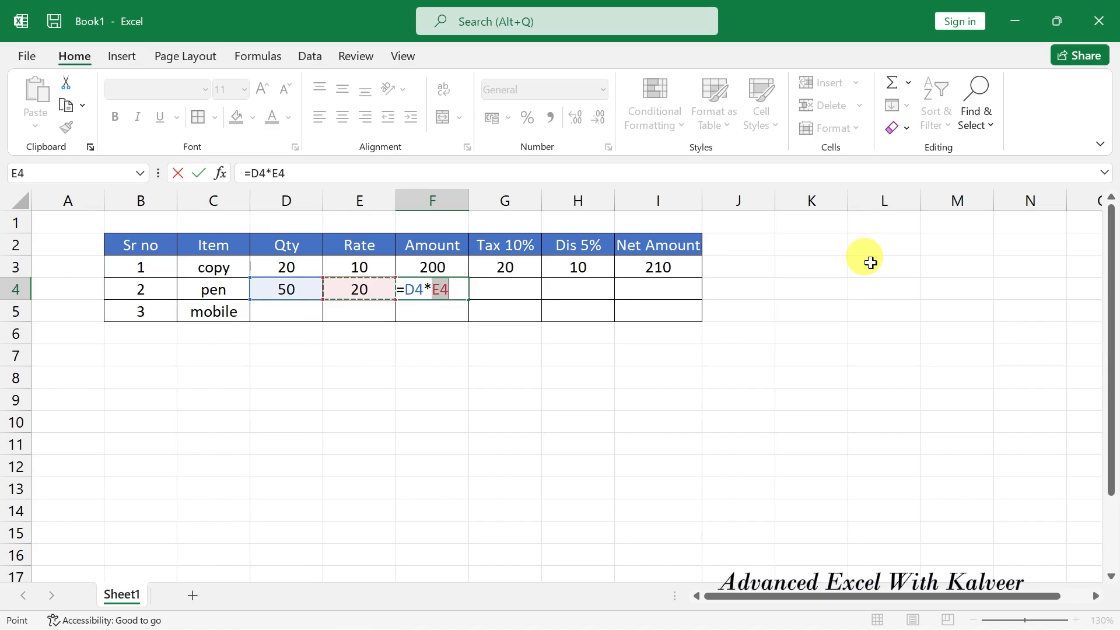
{"action": "key", "text": "Return"}
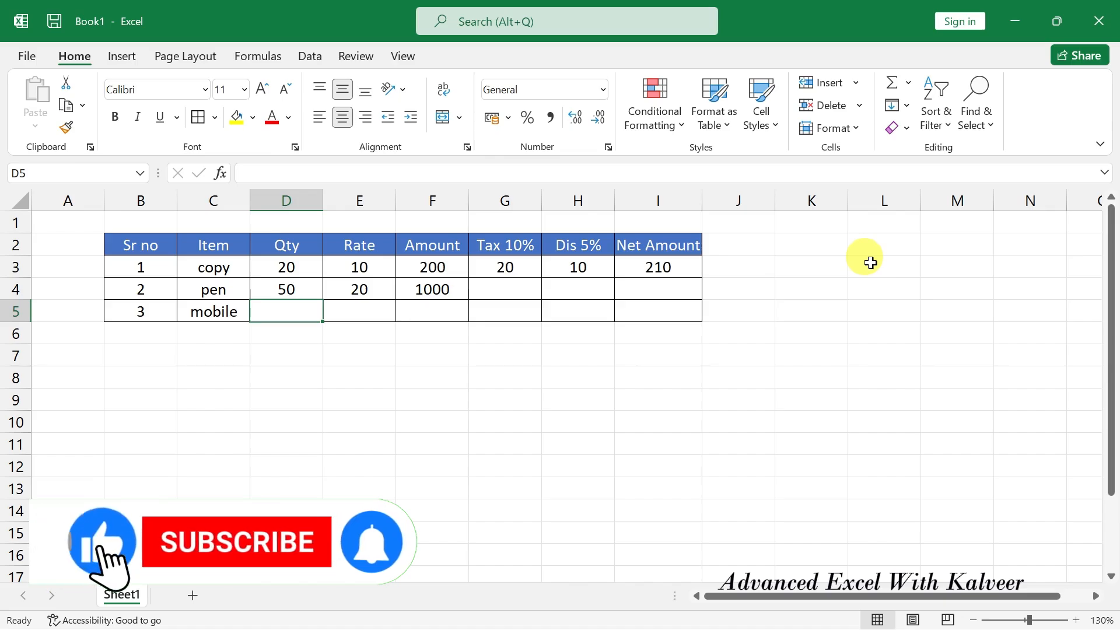
Enter =F4*10/100 in G4 so the pen's tax shows 100.
{"action": "left_click", "coordinate": [505, 286]}
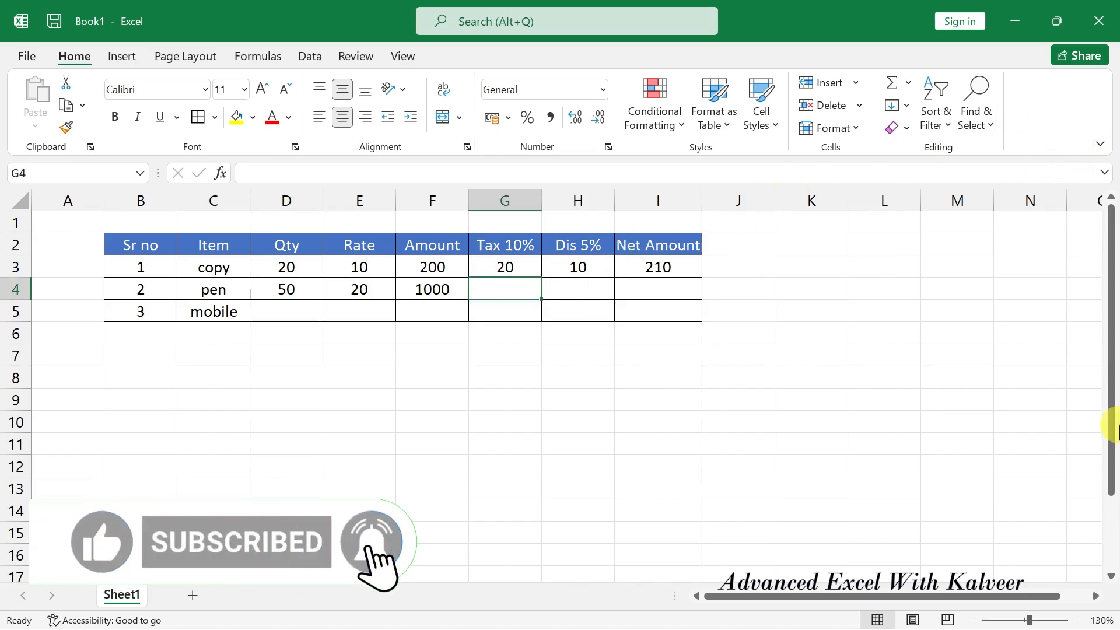
{"action": "type", "text": "="}
{"action": "key", "text": "Left"}
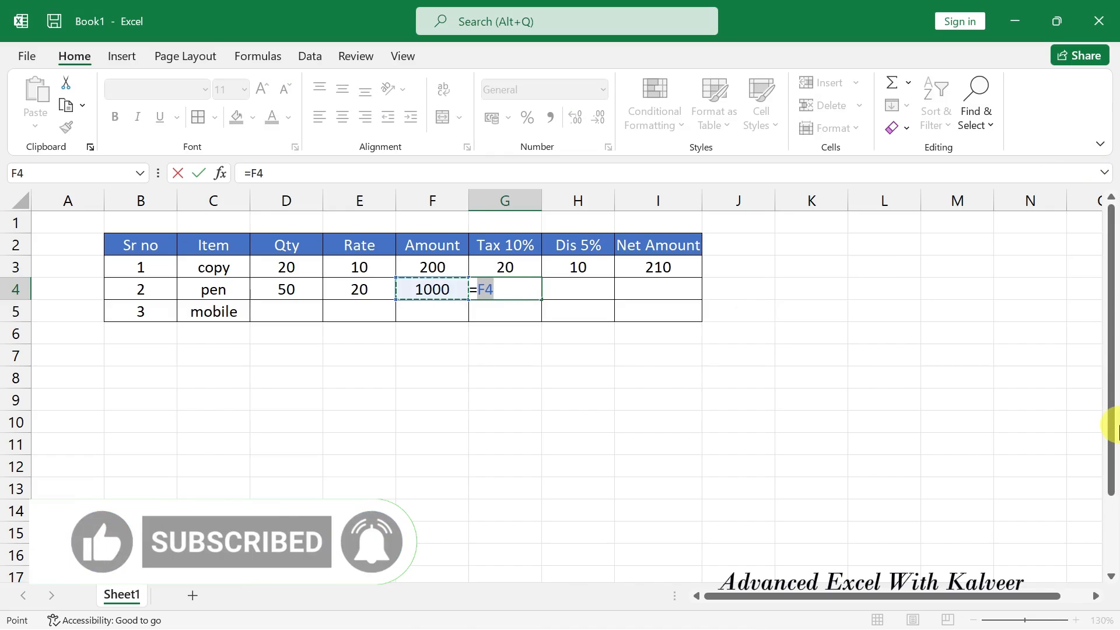
{"action": "type", "text": "*"}
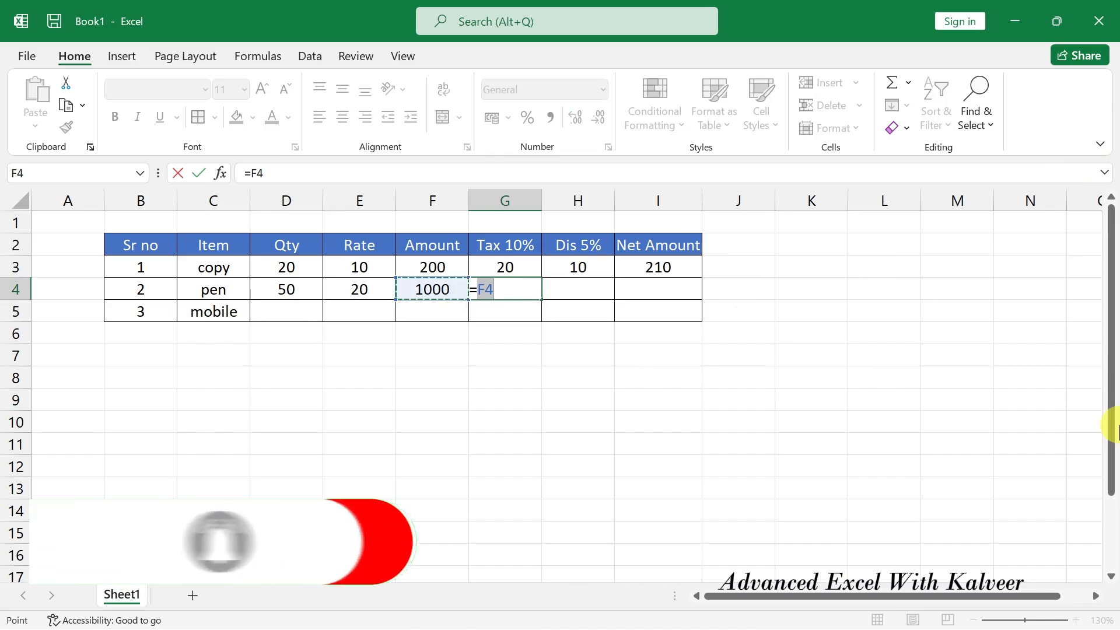
{"action": "type", "text": "10/"}
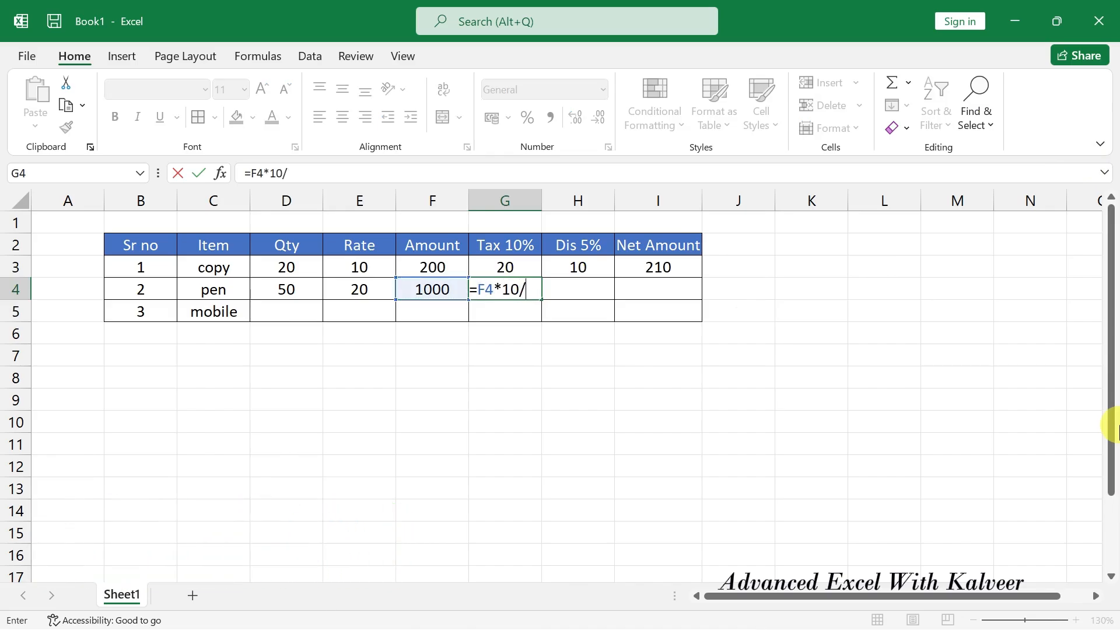
{"action": "type", "text": "100"}
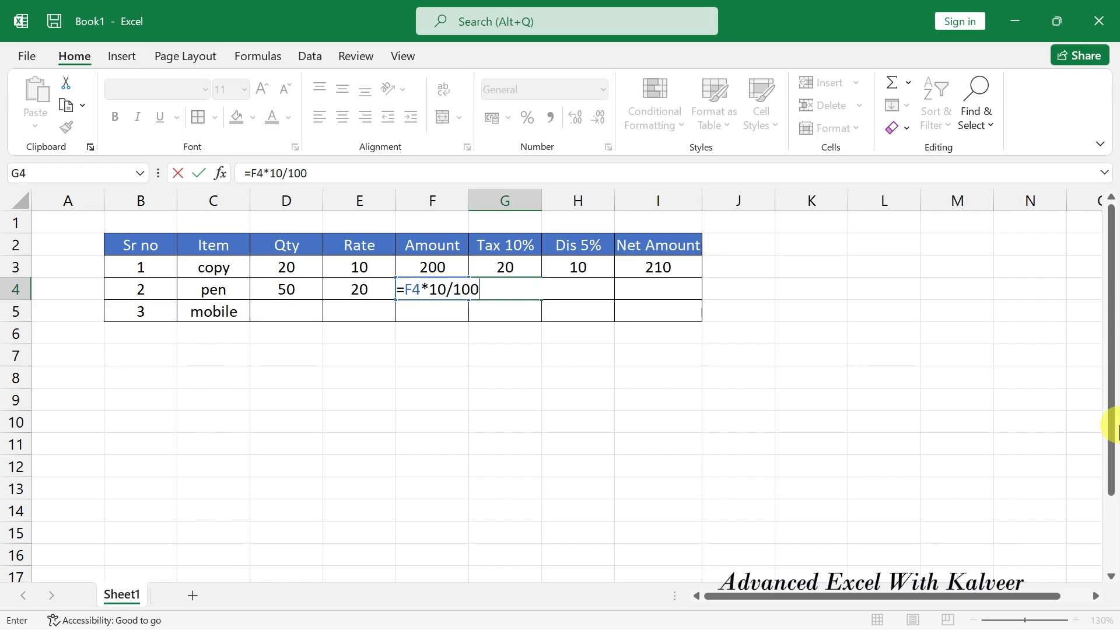
{"action": "key", "text": "Return"}
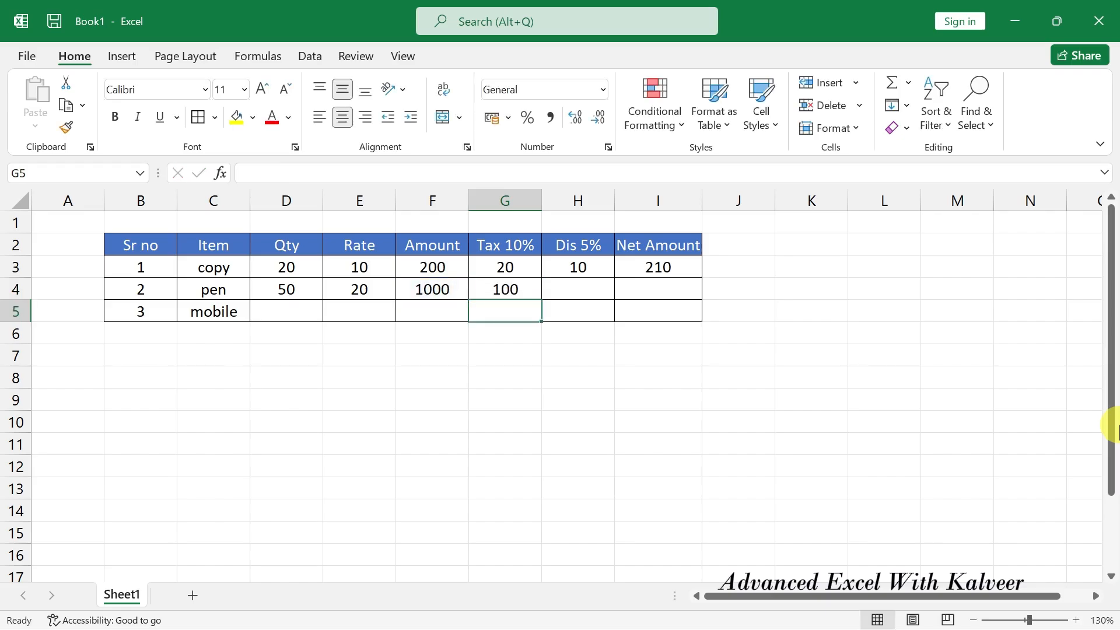
{"action": "left_click", "coordinate": [414, 290]}
{"action": "left_click", "coordinate": [511, 290]}
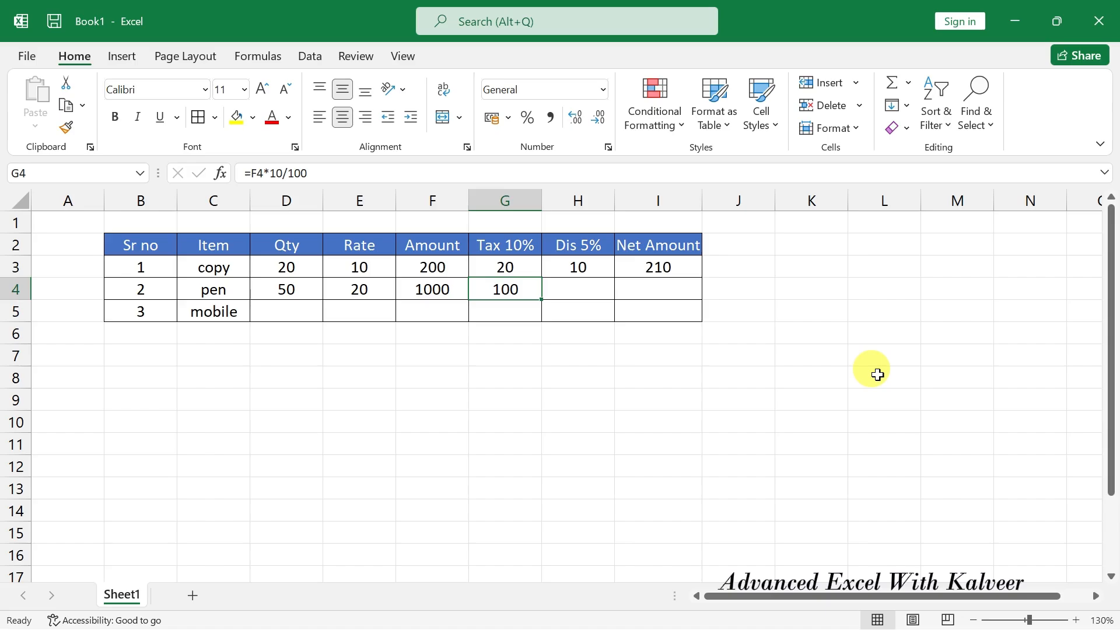
{"action": "key", "text": "Right"}
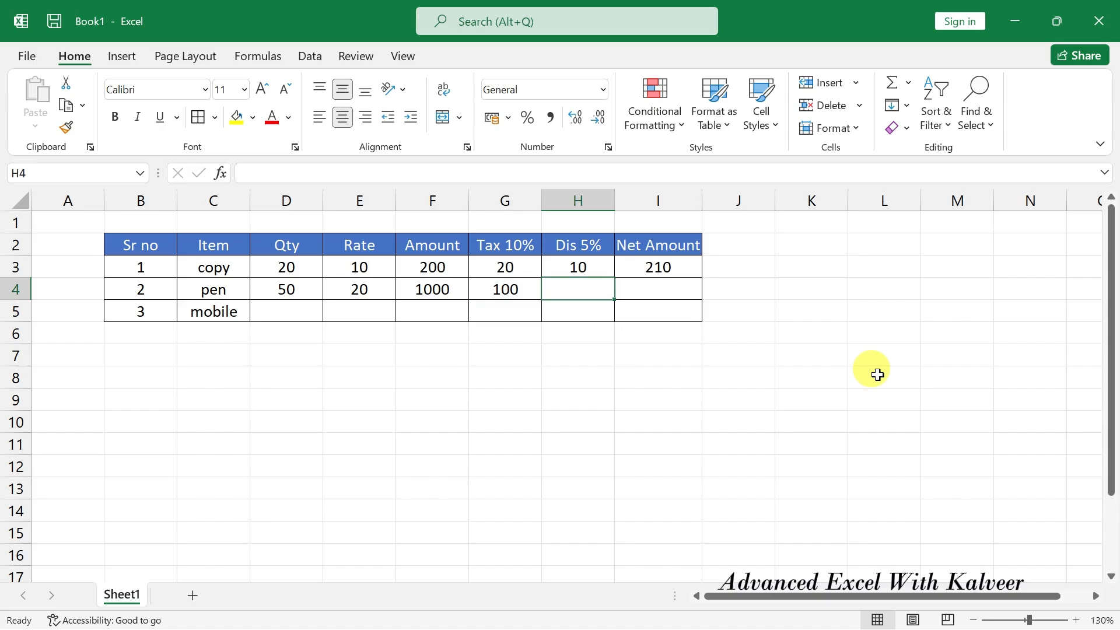
Enter =F4*5/100 in the pen's Dis 5% cell H4, giving 50, and review the row.
{"action": "type", "text": "="}
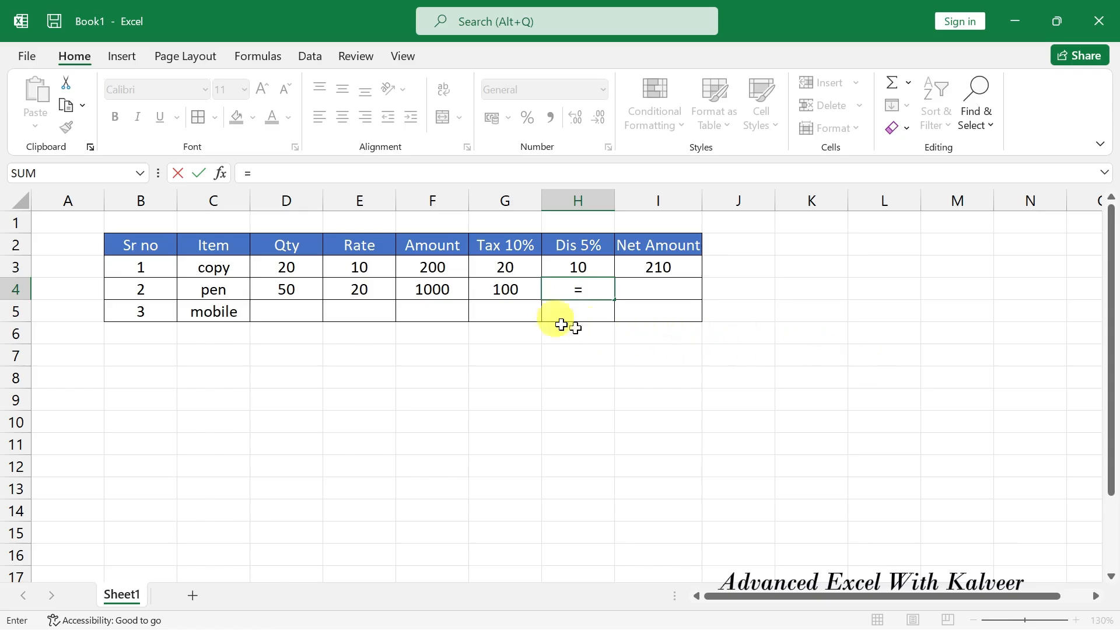
{"action": "left_click", "coordinate": [437, 289]}
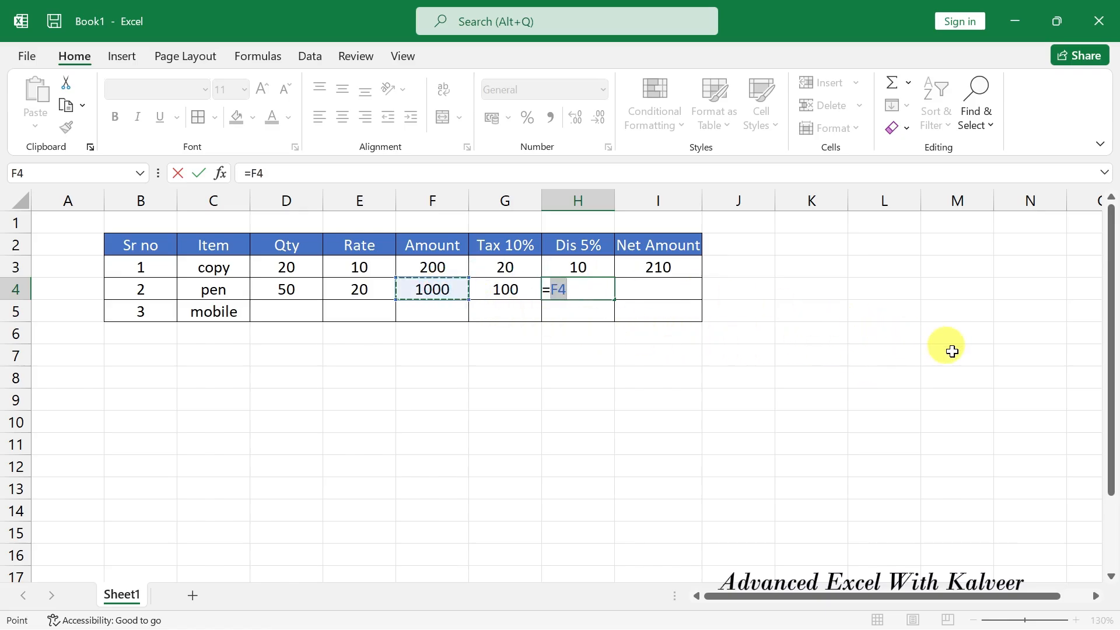
{"action": "type", "text": "*5/100"}
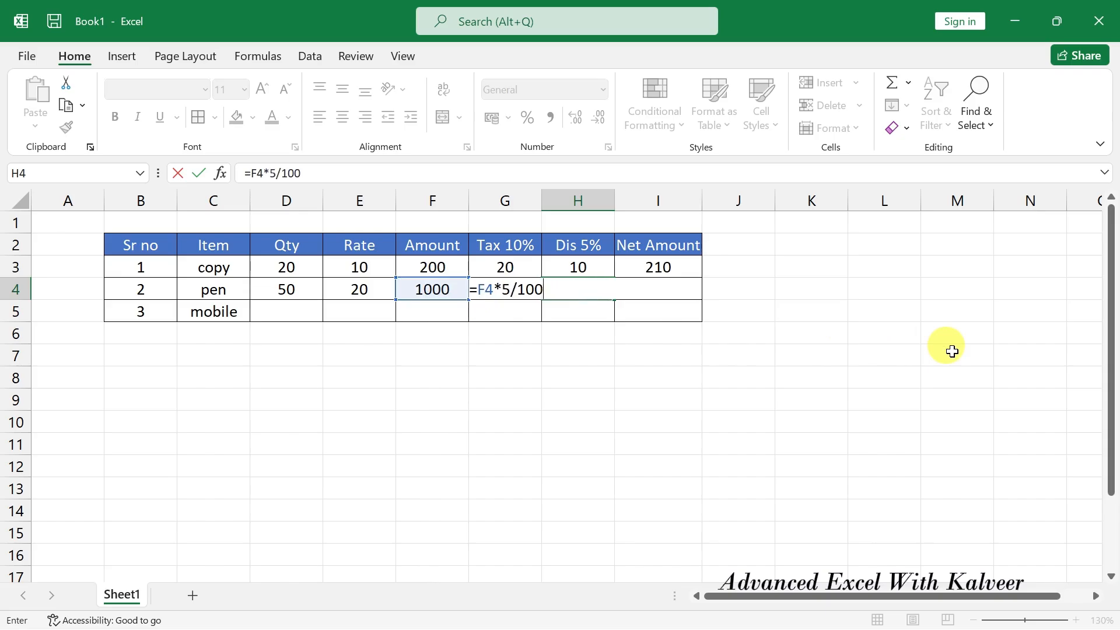
{"action": "key", "text": "Return"}
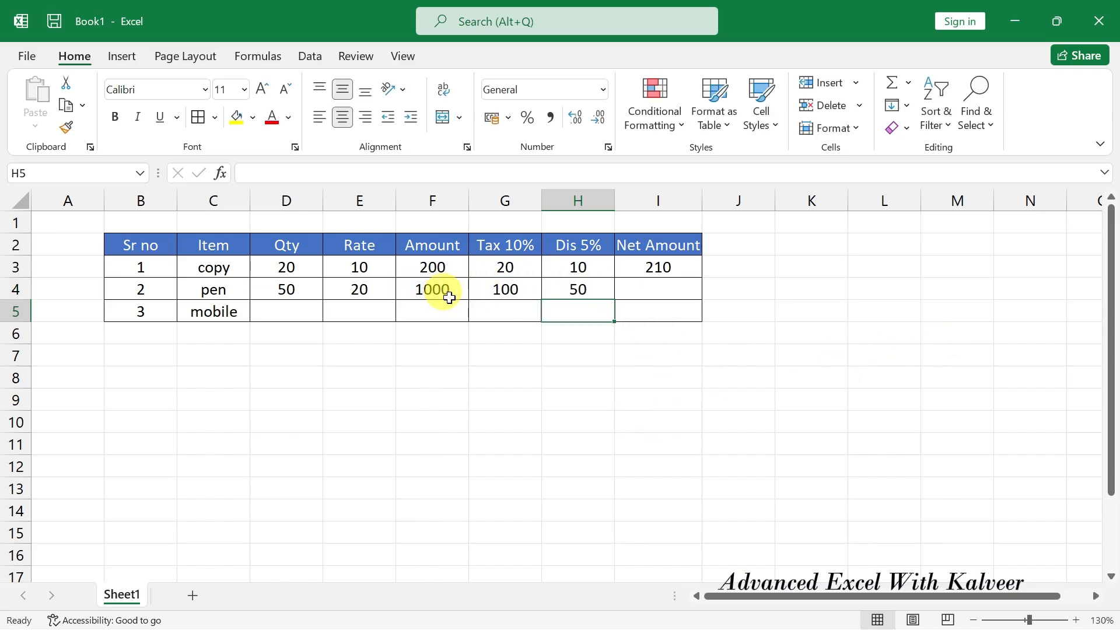
{"action": "left_click_drag", "start_coordinate": [443, 290], "coordinate": [497, 291]}
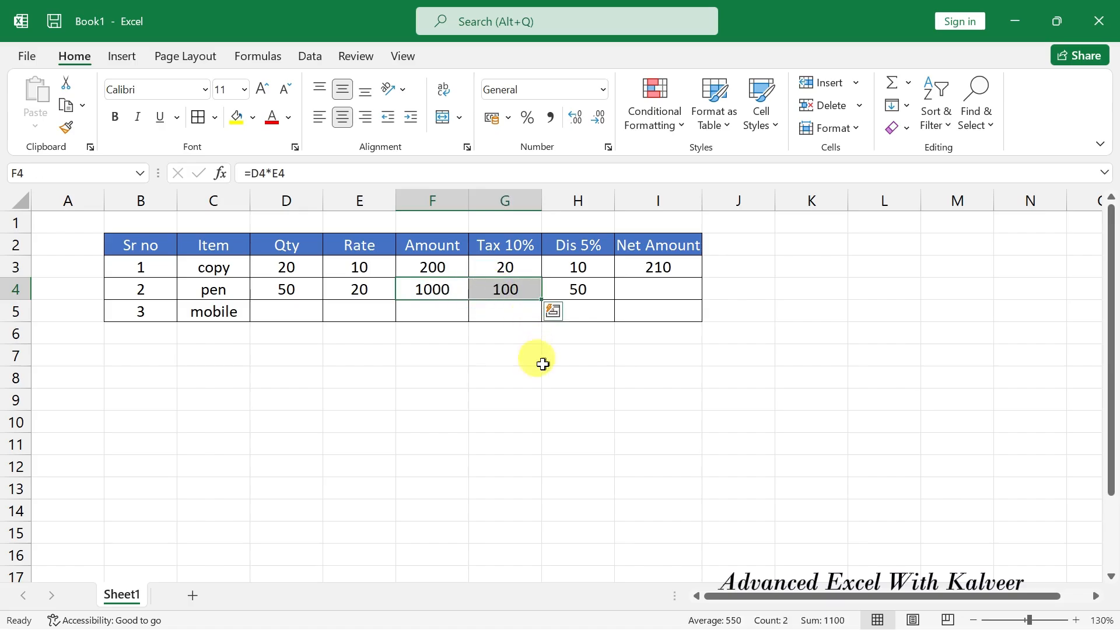
{"action": "left_click", "coordinate": [577, 290]}
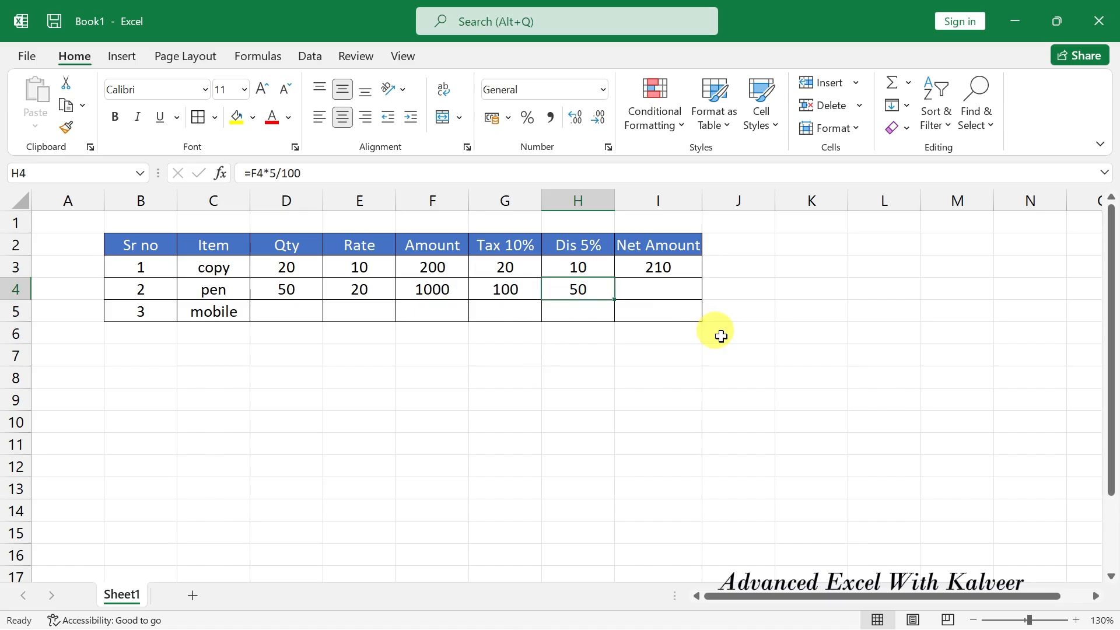
{"action": "left_click", "coordinate": [646, 287]}
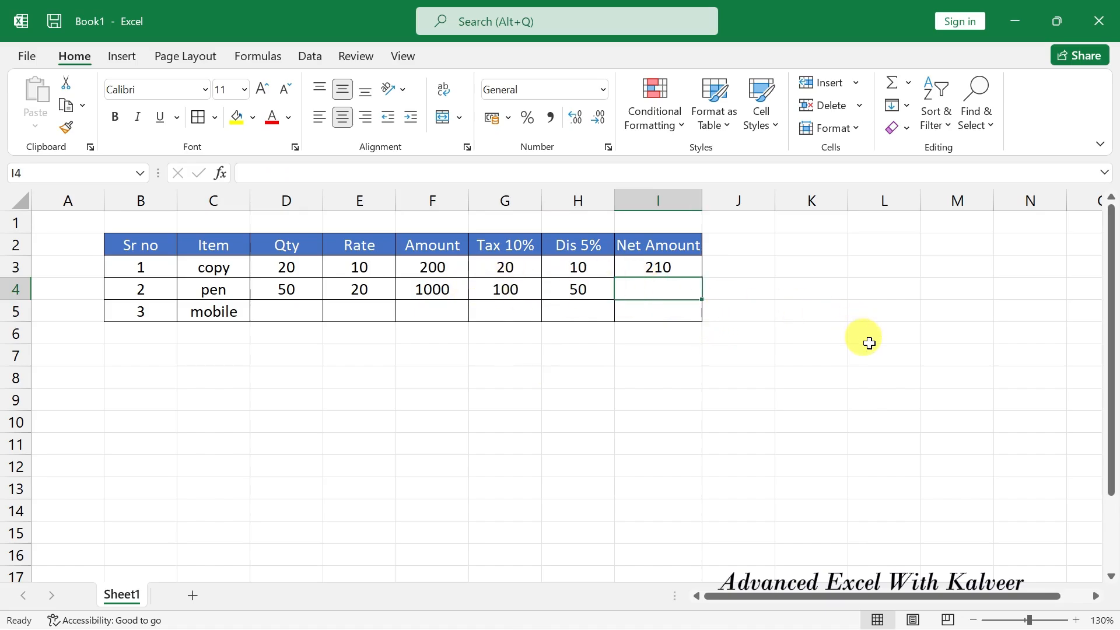
Enter =F4+G4-H4 in I4 so the pen's Net Amount shows 1050.
{"action": "left_click_drag", "start_coordinate": [443, 288], "coordinate": [480, 291]}
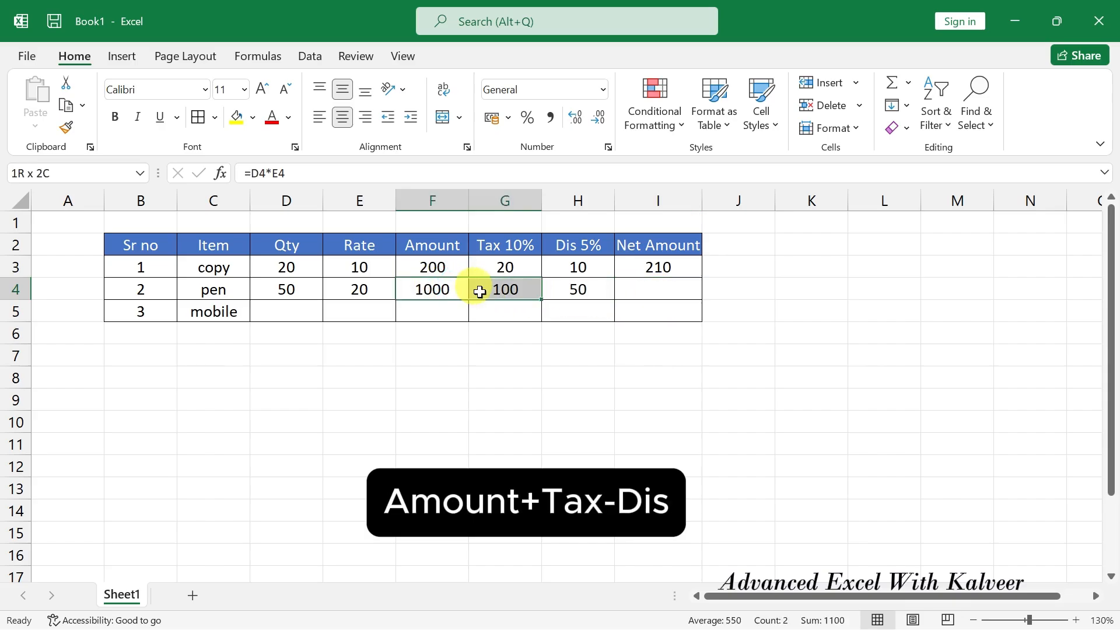
{"action": "left_click", "coordinate": [578, 286]}
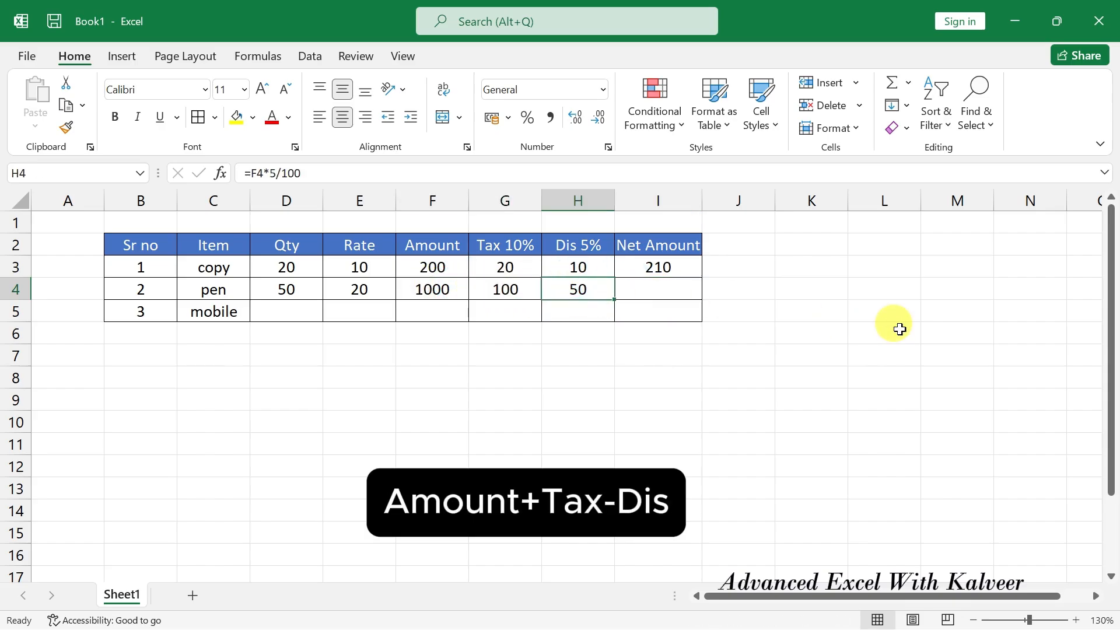
{"action": "left_click", "coordinate": [642, 286]}
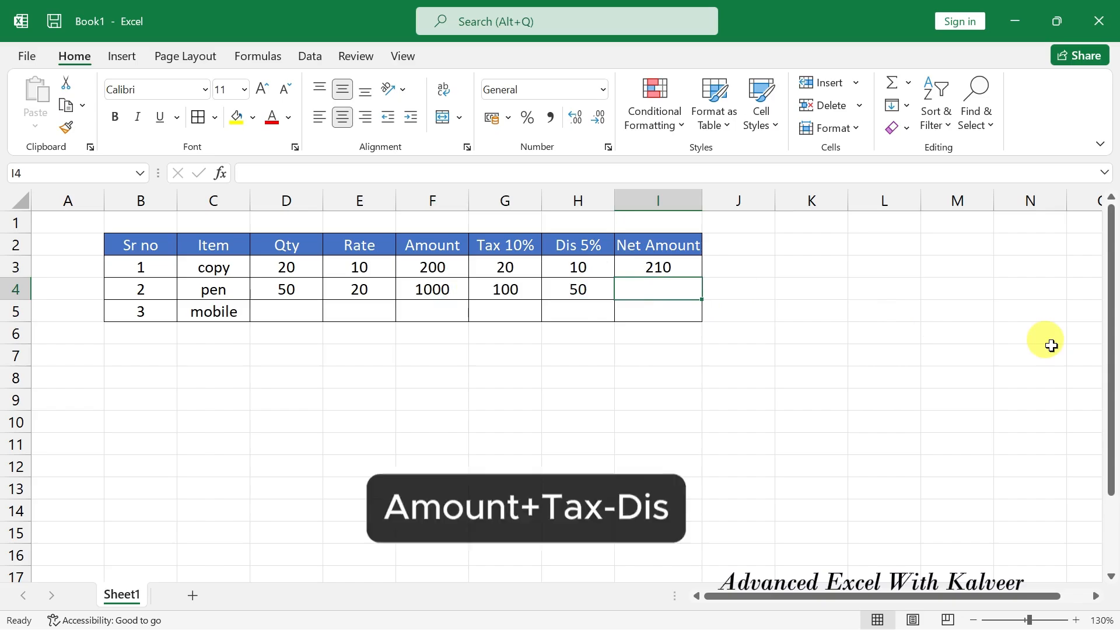
{"action": "type", "text": "="}
{"action": "left_click", "coordinate": [442, 286]}
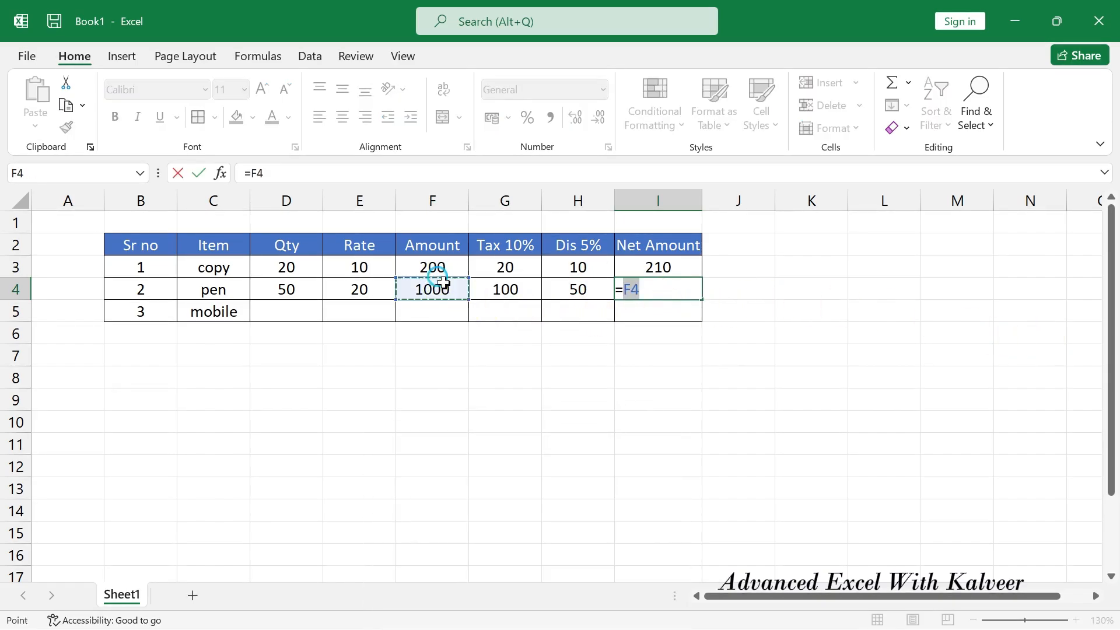
{"action": "type", "text": "+"}
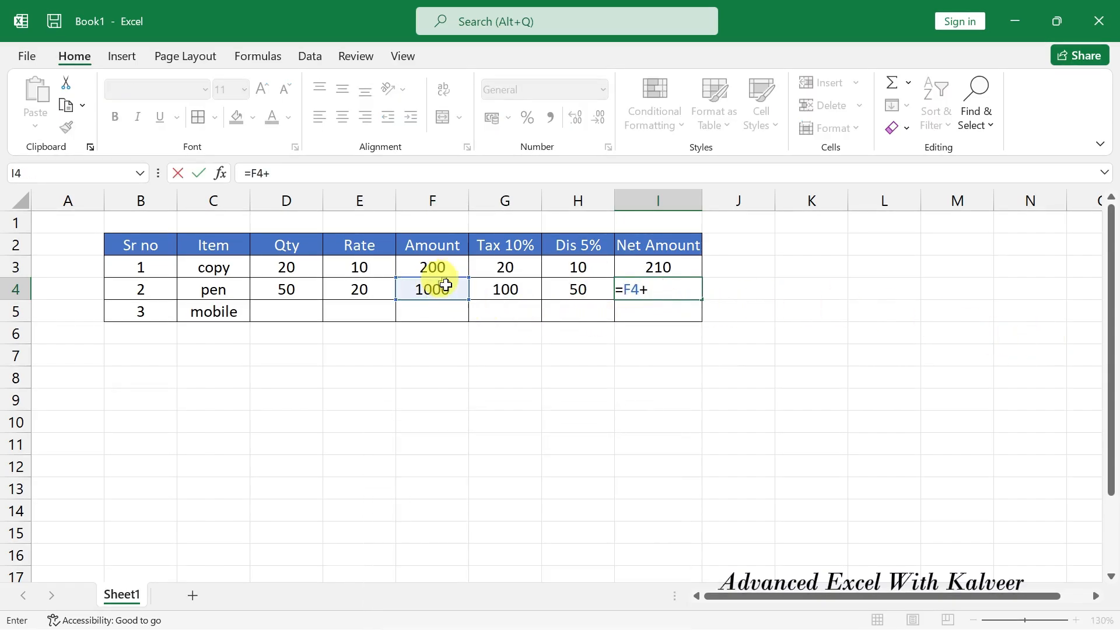
{"action": "left_click", "coordinate": [507, 283]}
{"action": "type", "text": "-"}
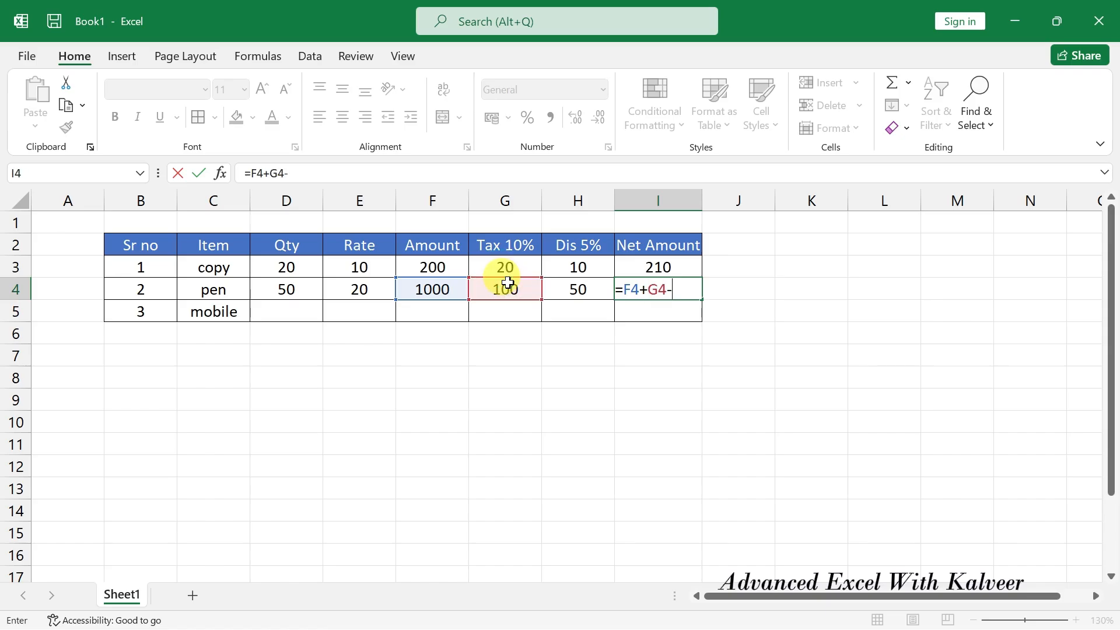
{"action": "left_click", "coordinate": [578, 288]}
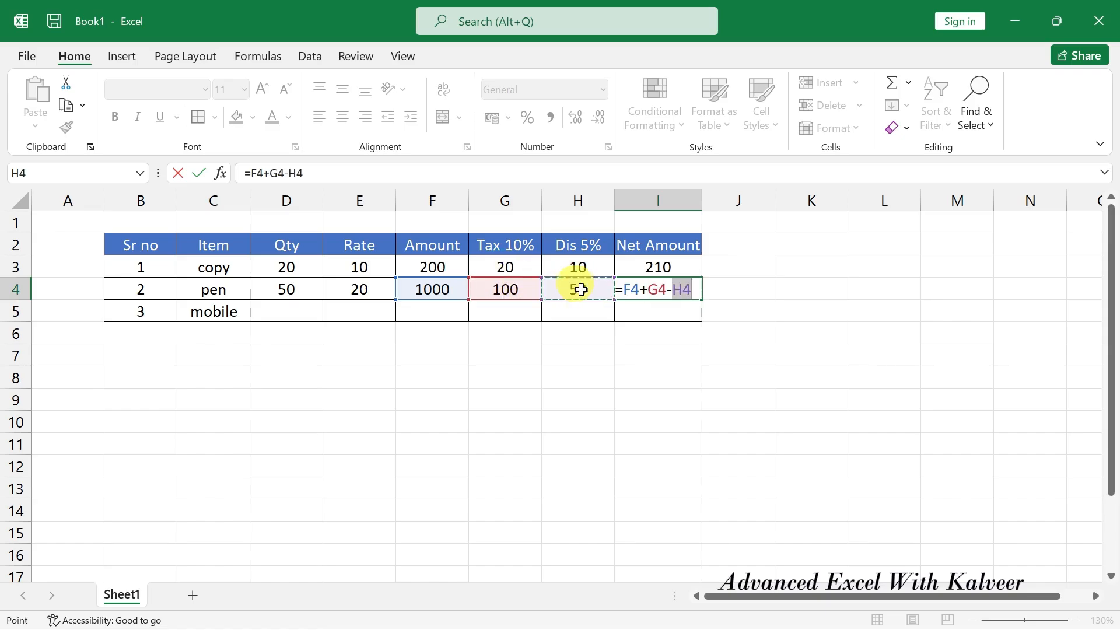
{"action": "key", "text": "Return"}
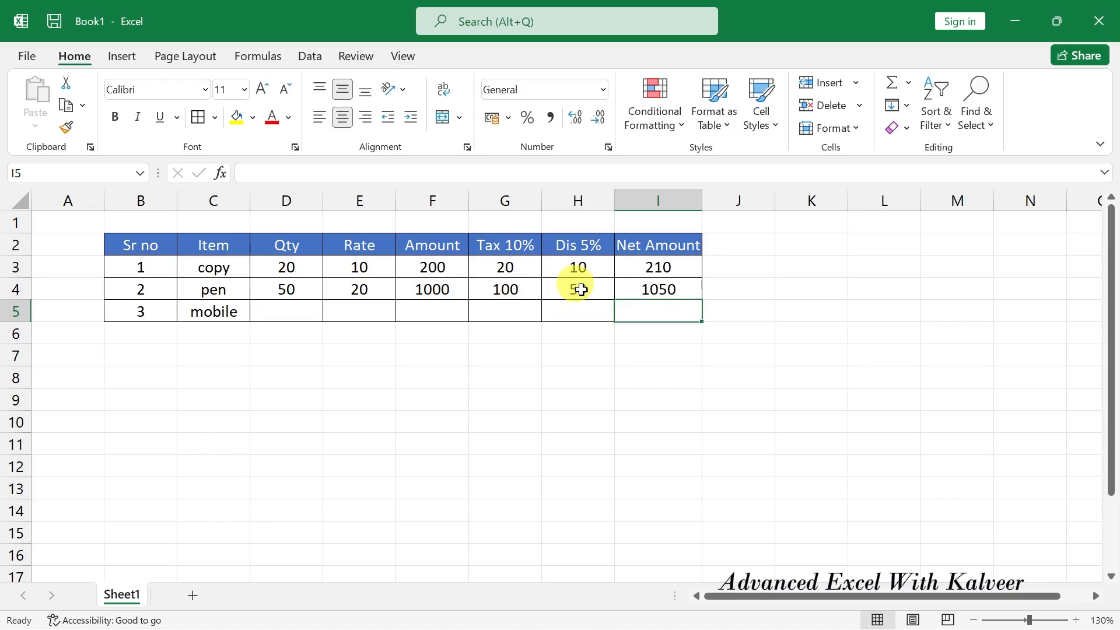
{"action": "left_click", "coordinate": [272, 310]}
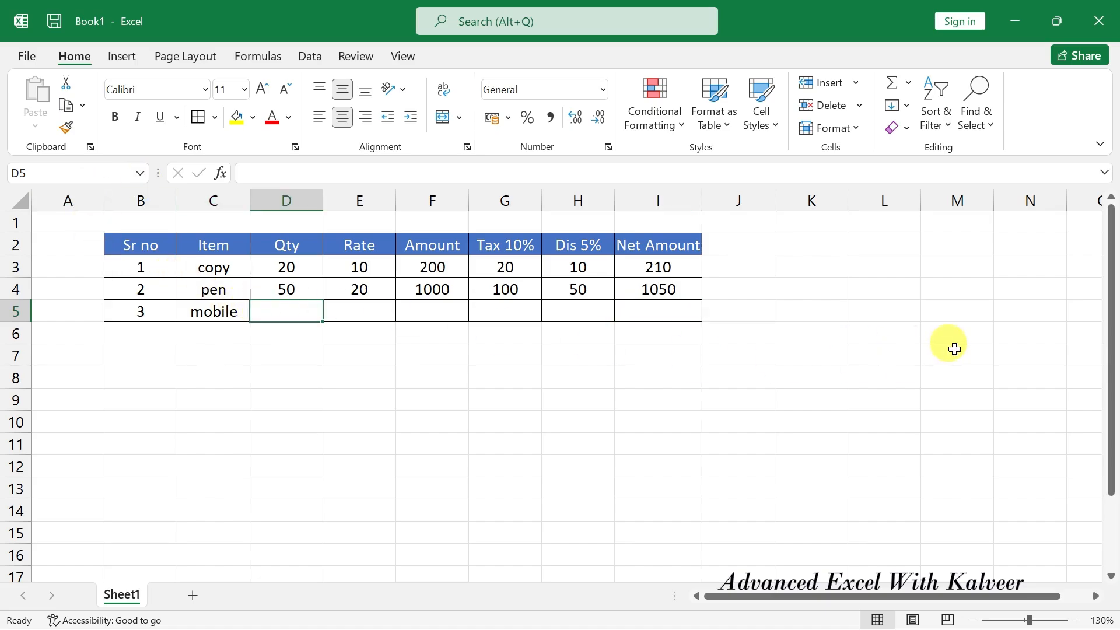
Enter Marker, quantity 70 (corrected from 50) and rate 30 in row 5.
{"action": "key", "text": "Left"}
{"action": "type", "text": "M"}
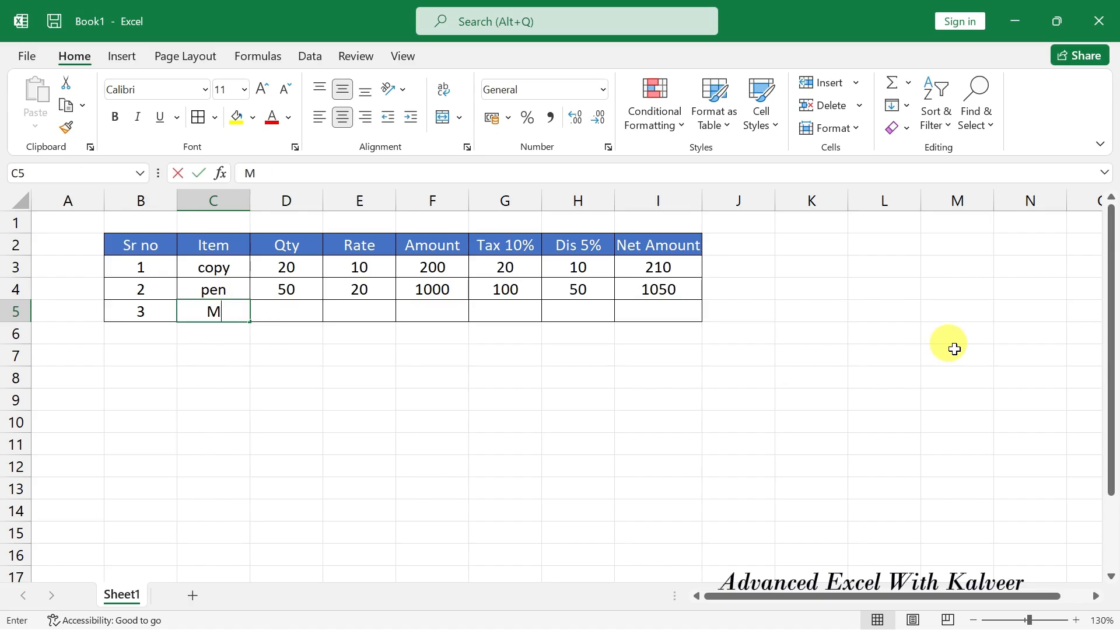
{"action": "type", "text": "arker"}
{"action": "key", "text": "Tab"}
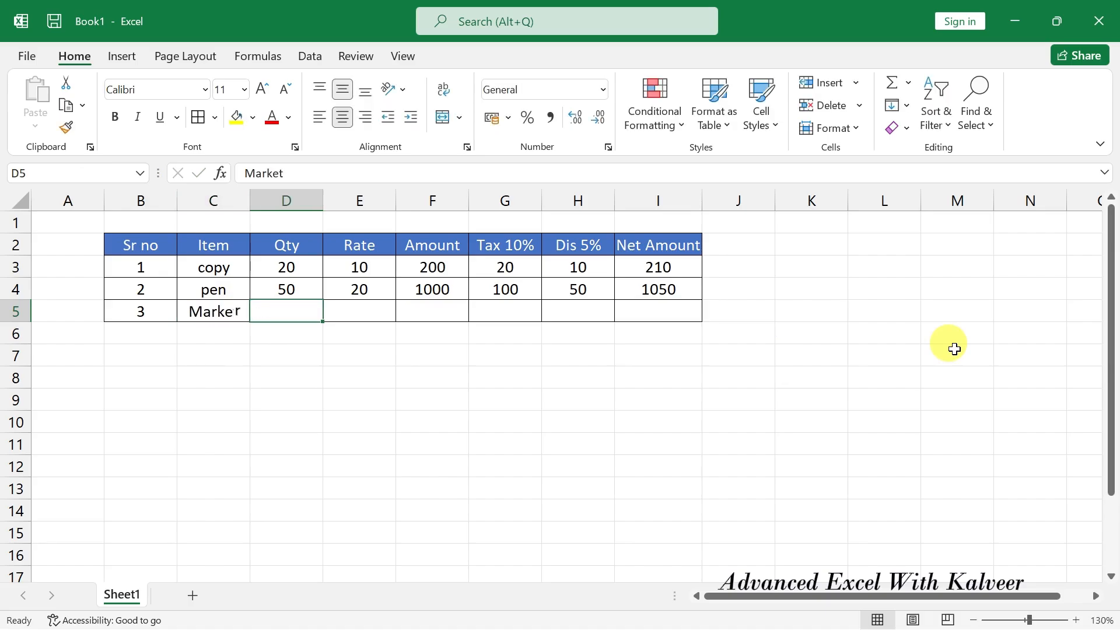
{"action": "type", "text": "50"}
{"action": "key", "text": "Tab"}
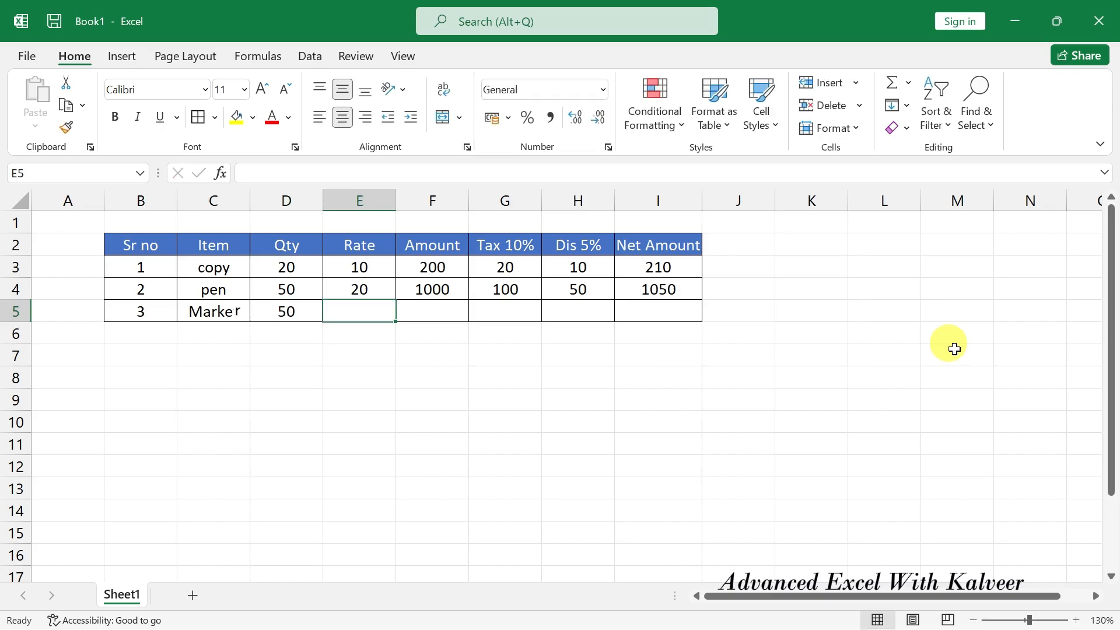
{"action": "key", "text": "Left"}
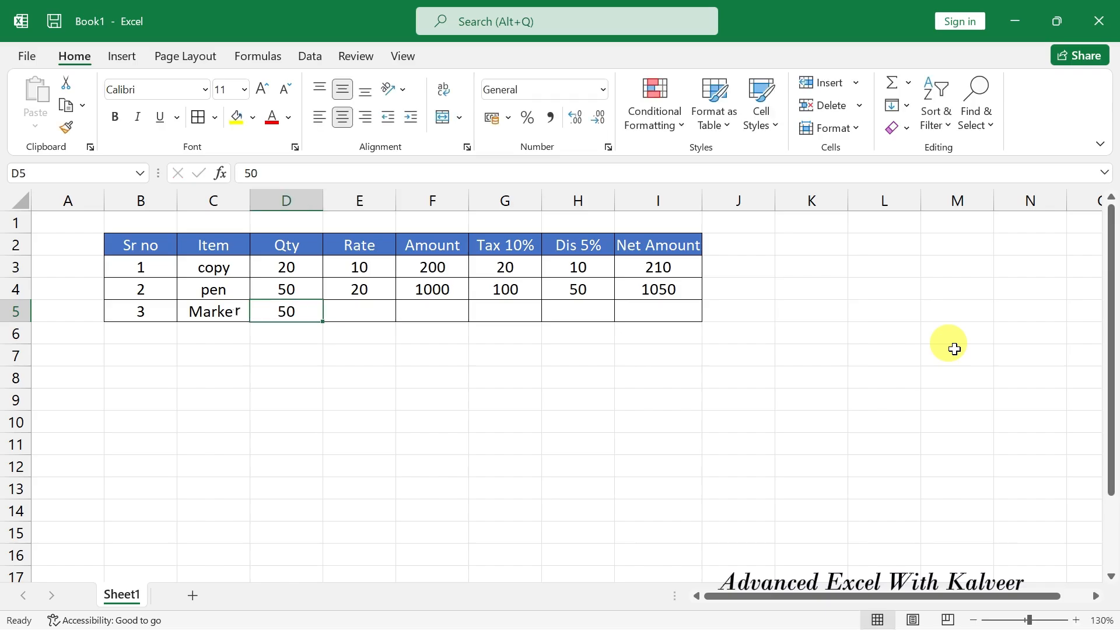
{"action": "type", "text": "70"}
{"action": "key", "text": "Tab"}
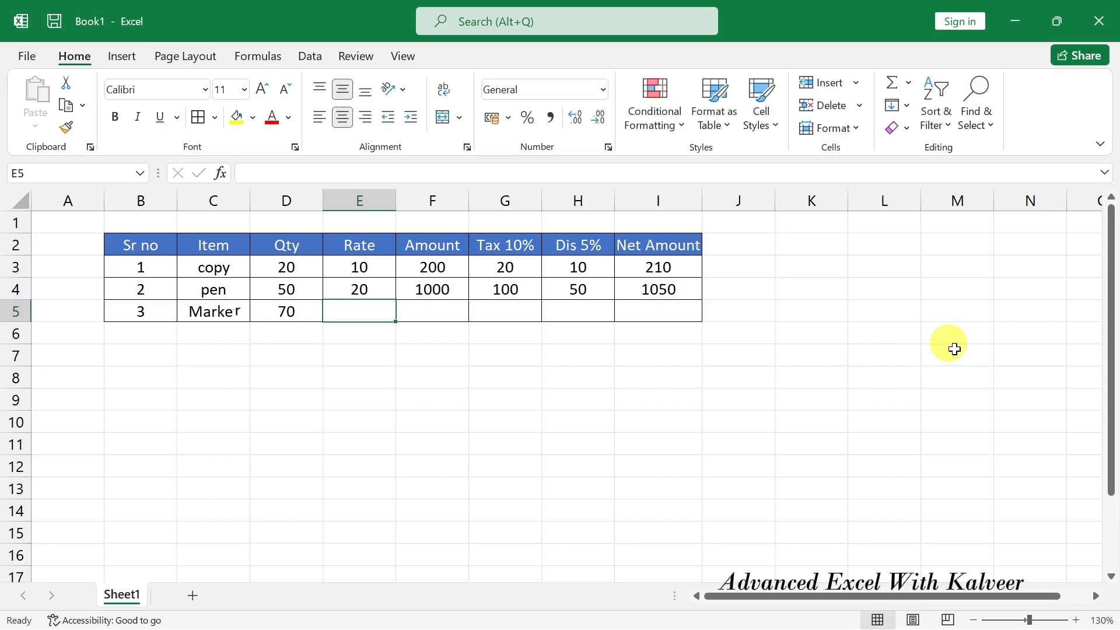
{"action": "type", "text": "30"}
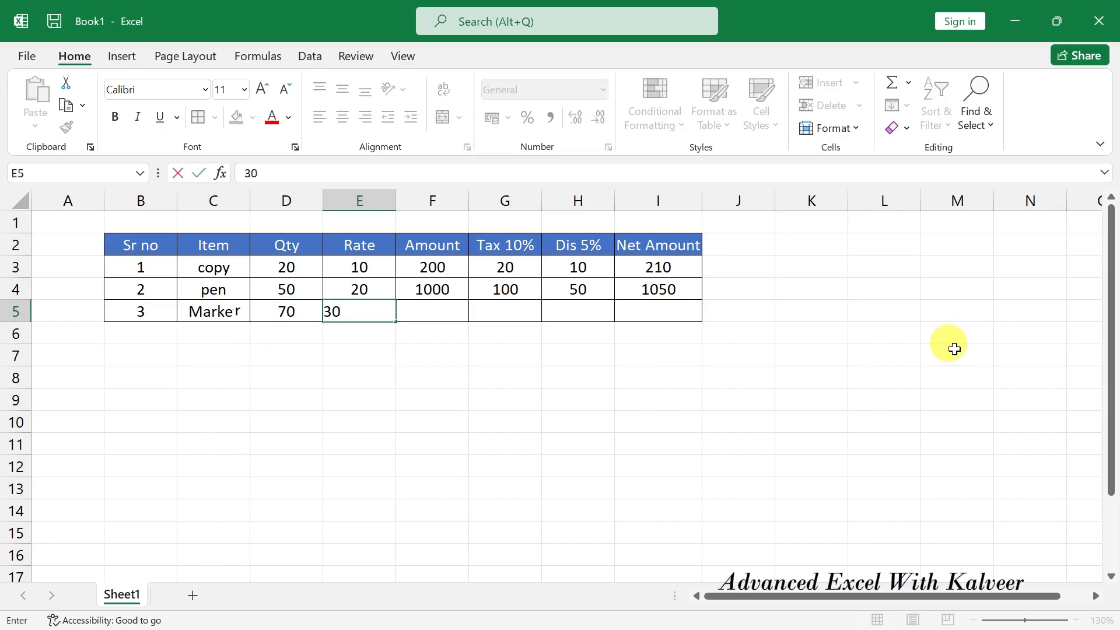
{"action": "key", "text": "Tab"}
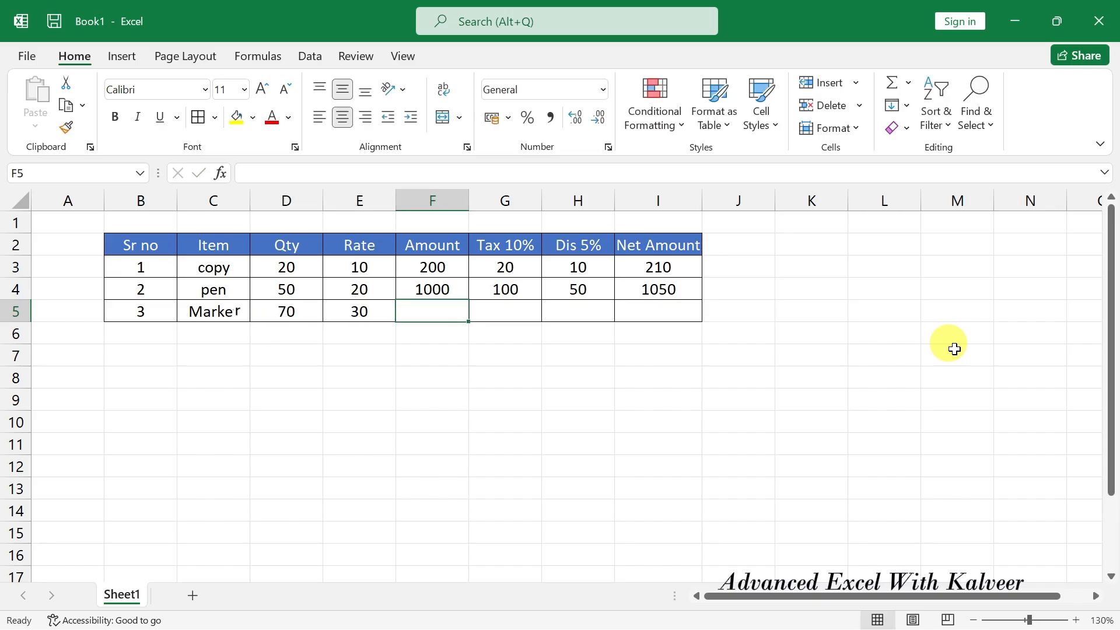
Complete Marker's Amount formula as quantity times rate, giving 2100.
{"action": "type", "text": "="}
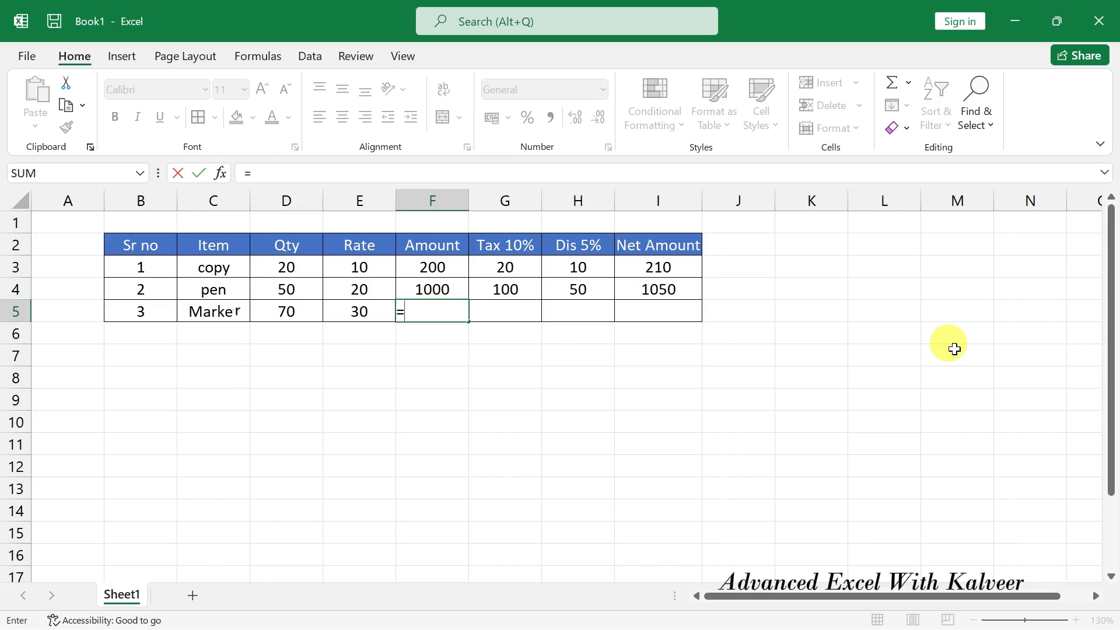
{"action": "key", "text": "Left"}
{"action": "key", "text": "Left"}
{"action": "type", "text": "*"}
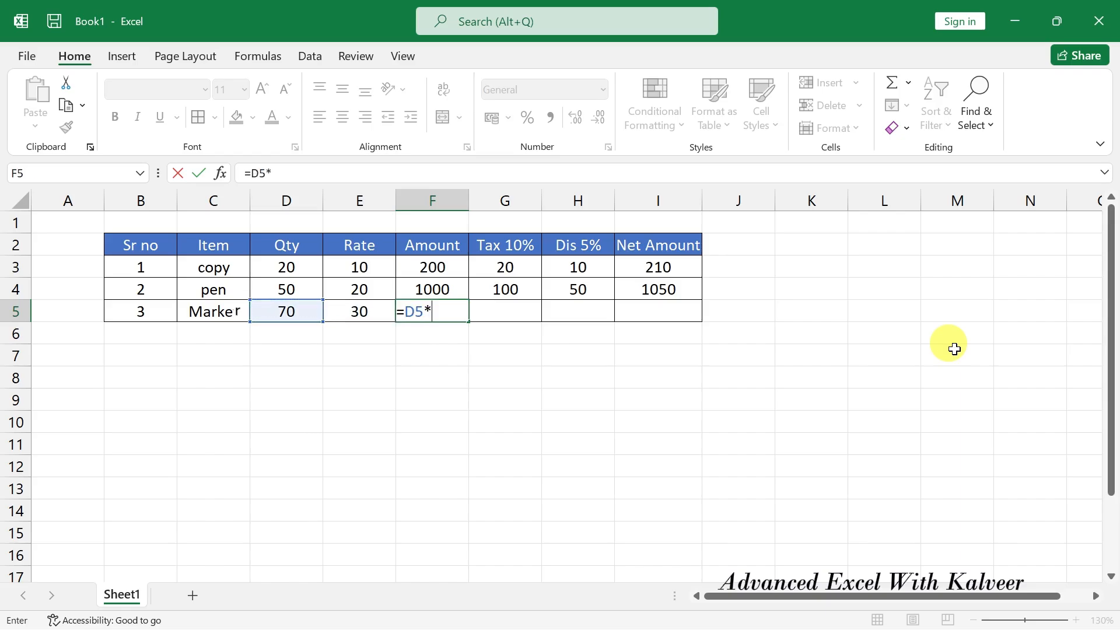
{"action": "key", "text": "Left"}
{"action": "key", "text": "Return"}
Enter =F5*10/100 in G5 for Marker's 10% tax of 210.
{"action": "key", "text": "Down"}
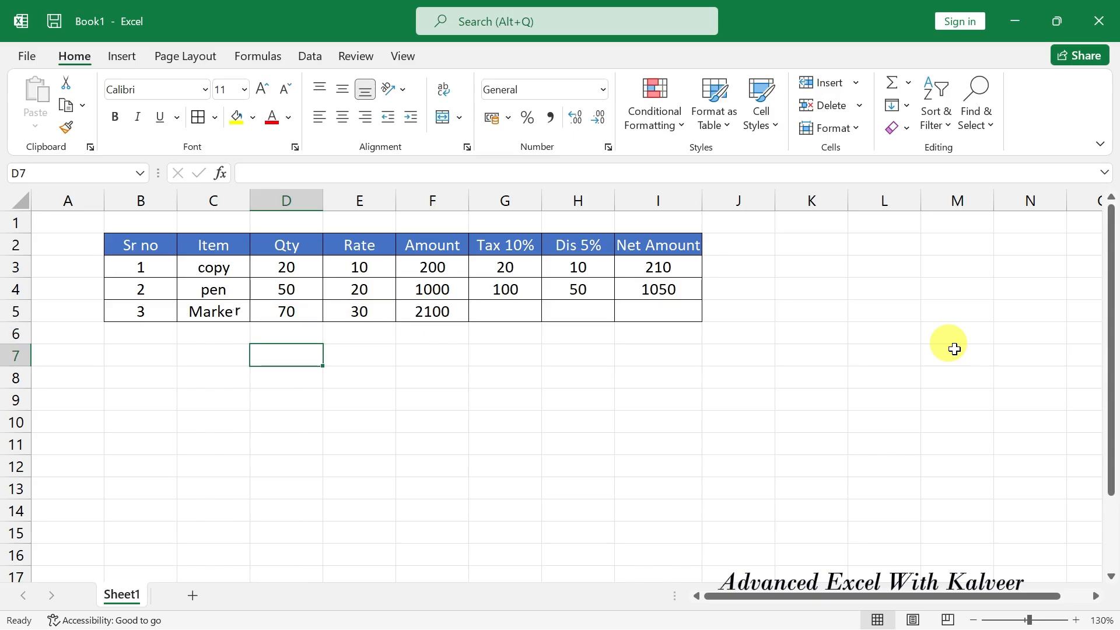
{"action": "key", "text": "Right"}
{"action": "key", "text": "Right"}
{"action": "key", "text": "Right"}
{"action": "key", "text": "Up"}
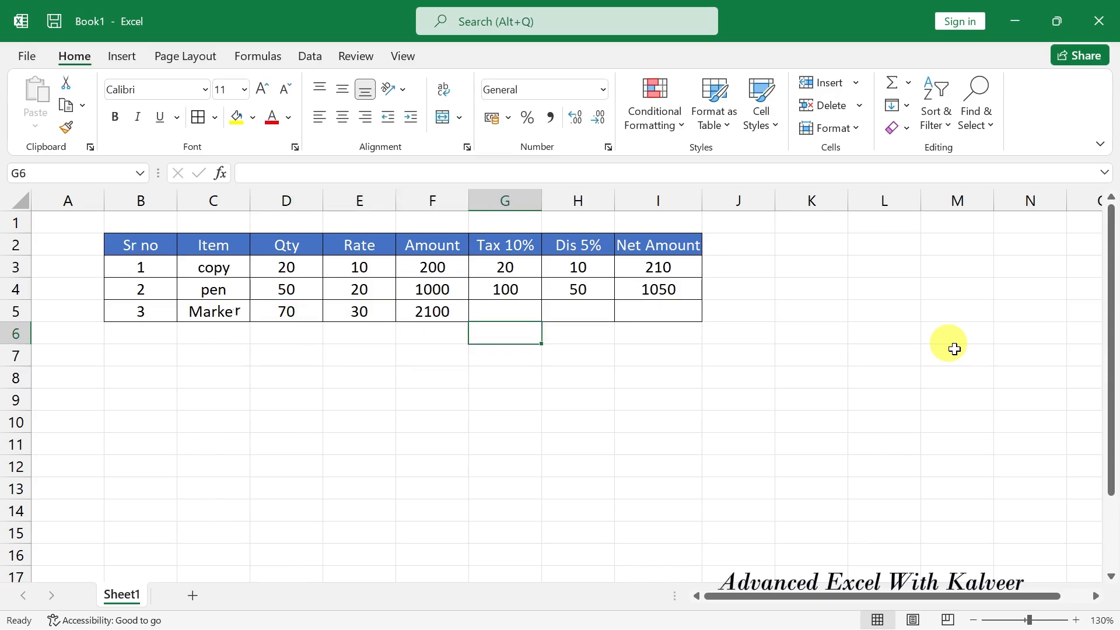
{"action": "key", "text": "Up"}
{"action": "type", "text": "="}
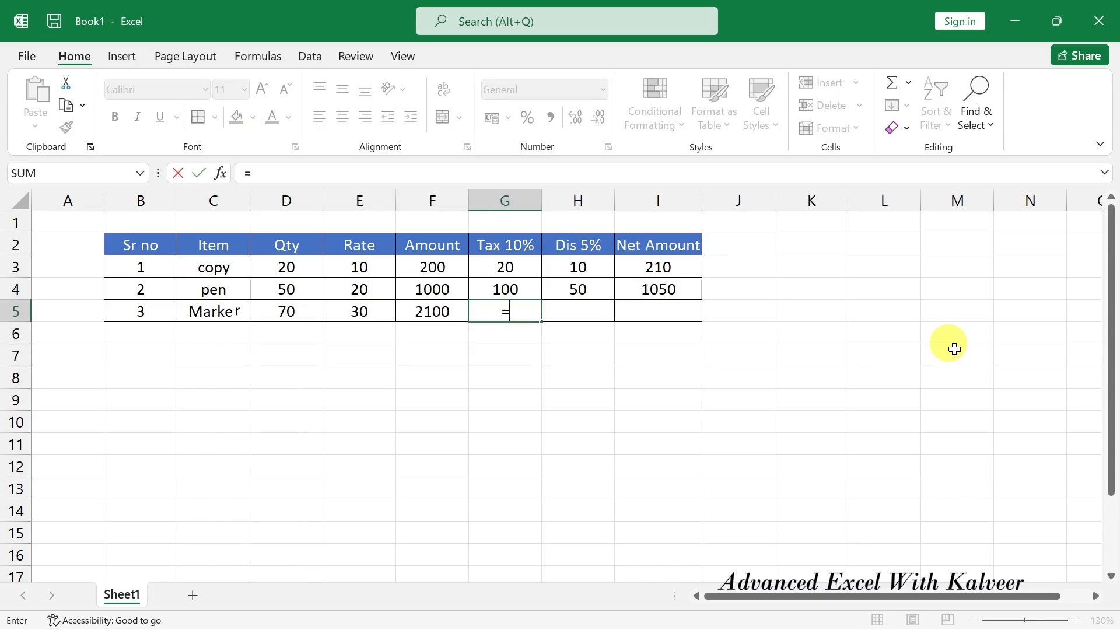
{"action": "key", "text": "Left"}
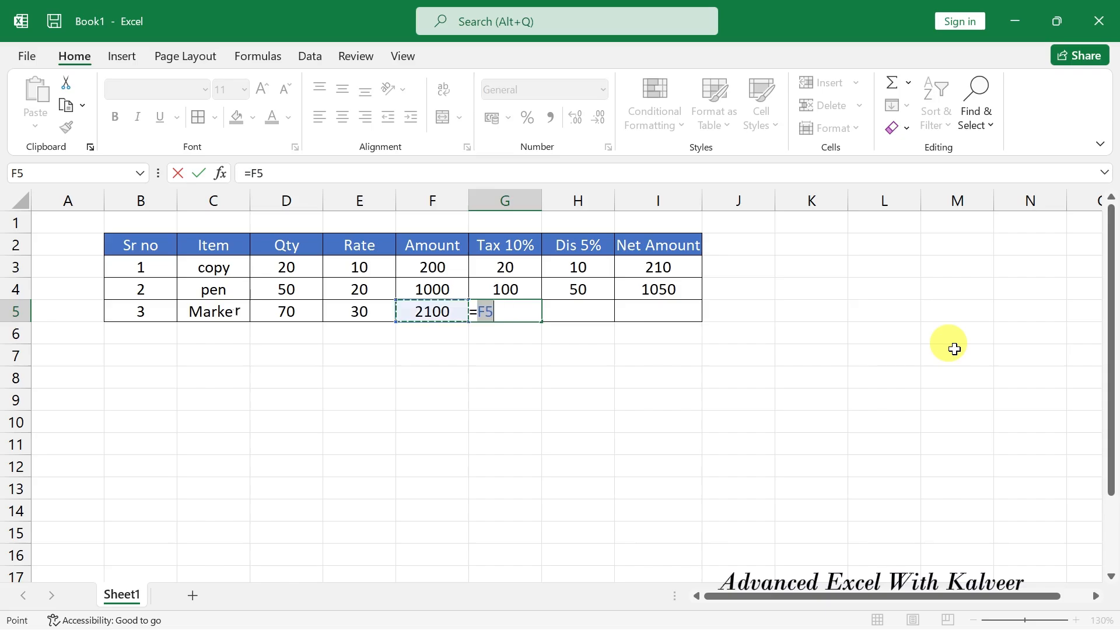
{"action": "type", "text": "*"}
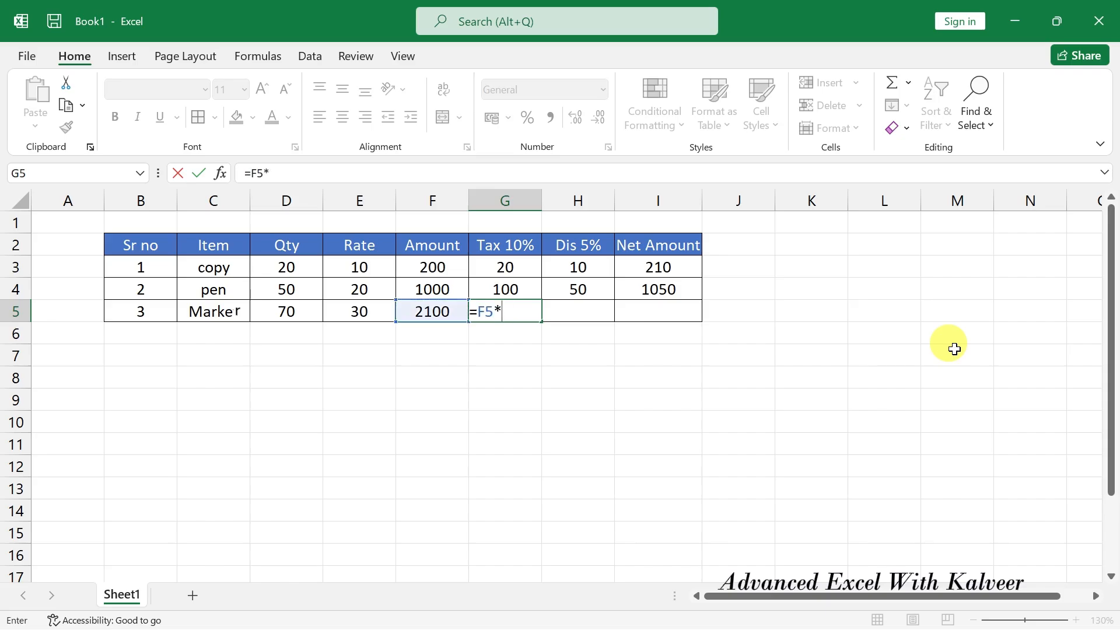
{"action": "type", "text": "10/100"}
{"action": "key", "text": "Return"}
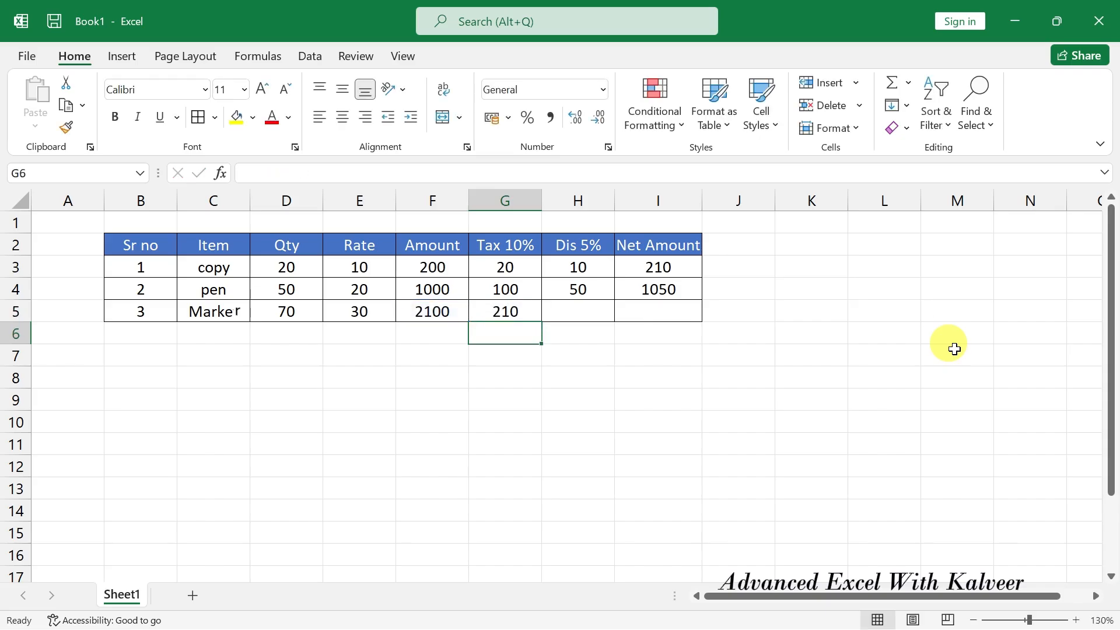
Enter =F5*5/100 in H5 for Marker's 5% discount of 105.
{"action": "key", "text": "Up"}
{"action": "key", "text": "Right"}
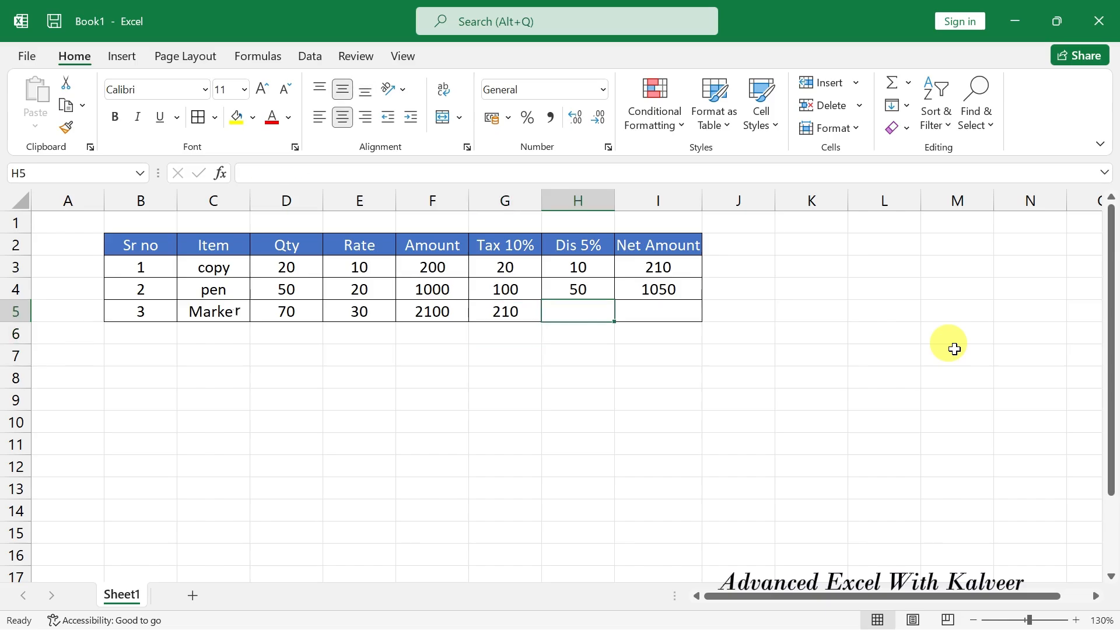
{"action": "type", "text": "="}
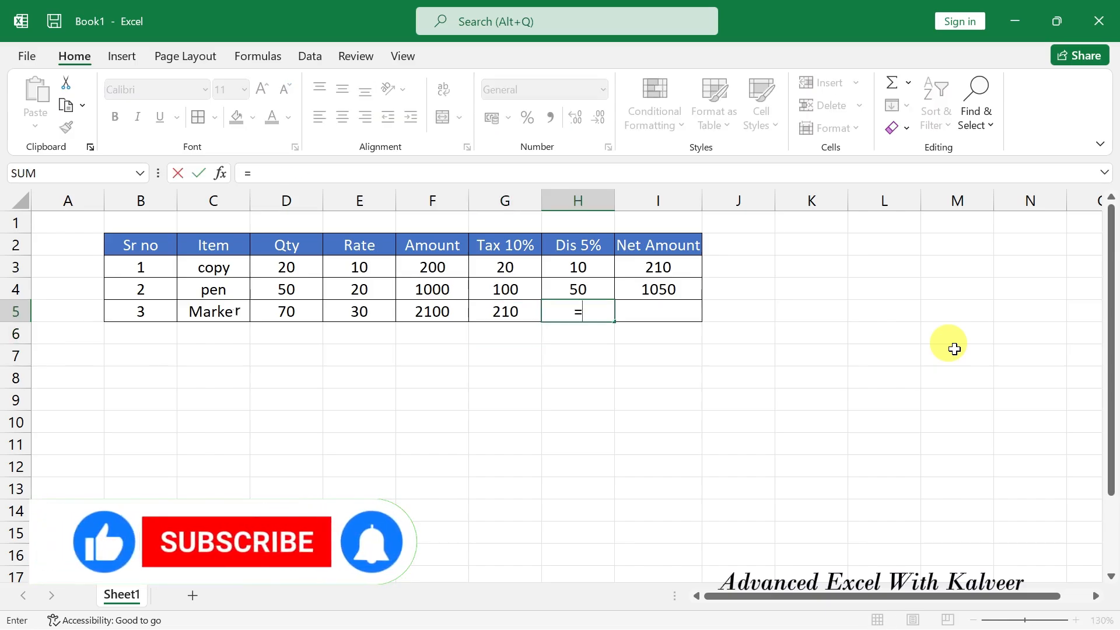
{"action": "key", "text": "Left"}
{"action": "key", "text": "Left"}
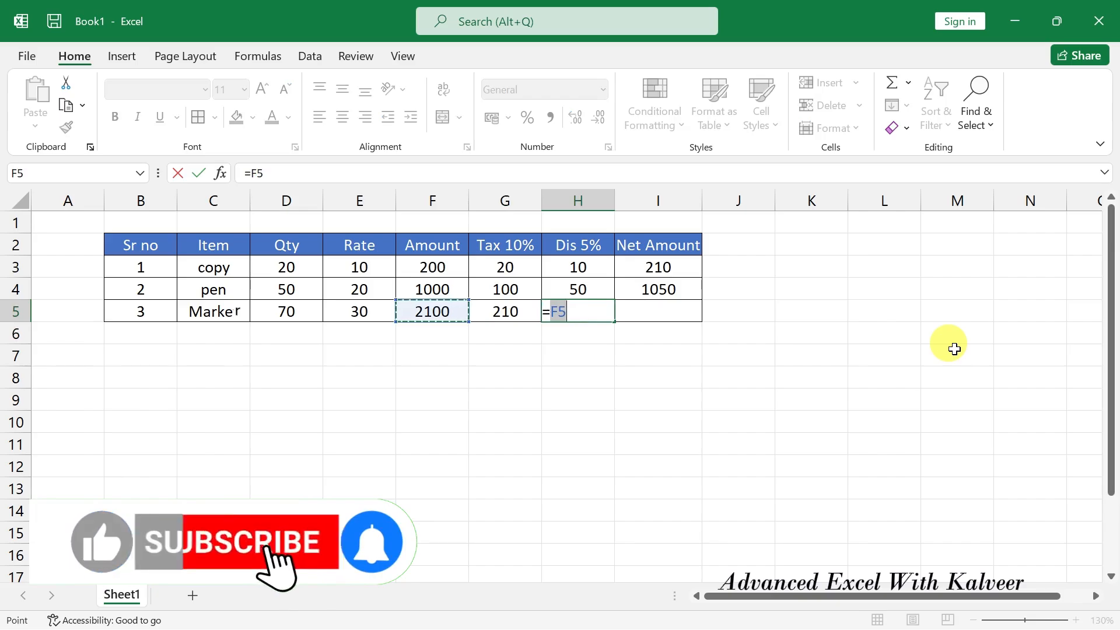
{"action": "type", "text": "*"}
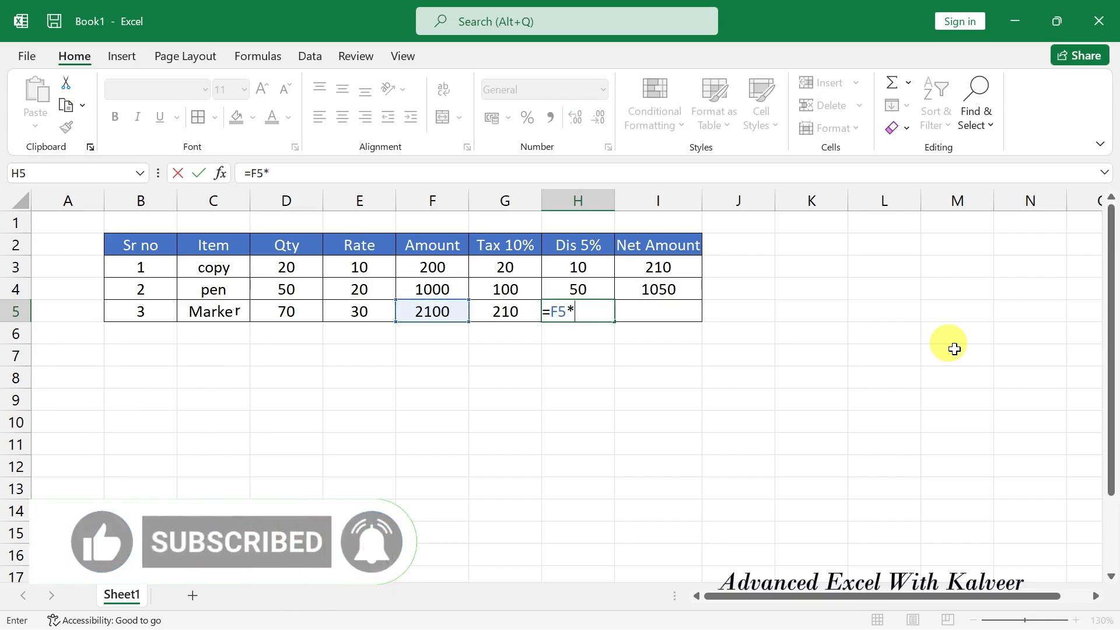
{"action": "type", "text": "5/100"}
{"action": "key", "text": "Return"}
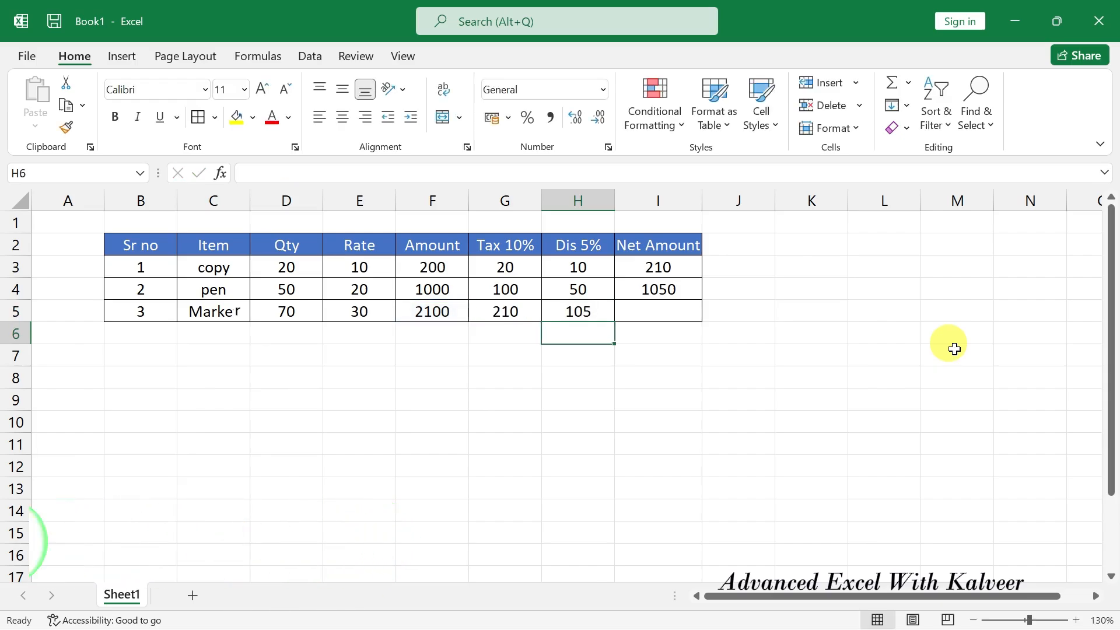
{"action": "key", "text": "Up"}
{"action": "key", "text": "Right"}
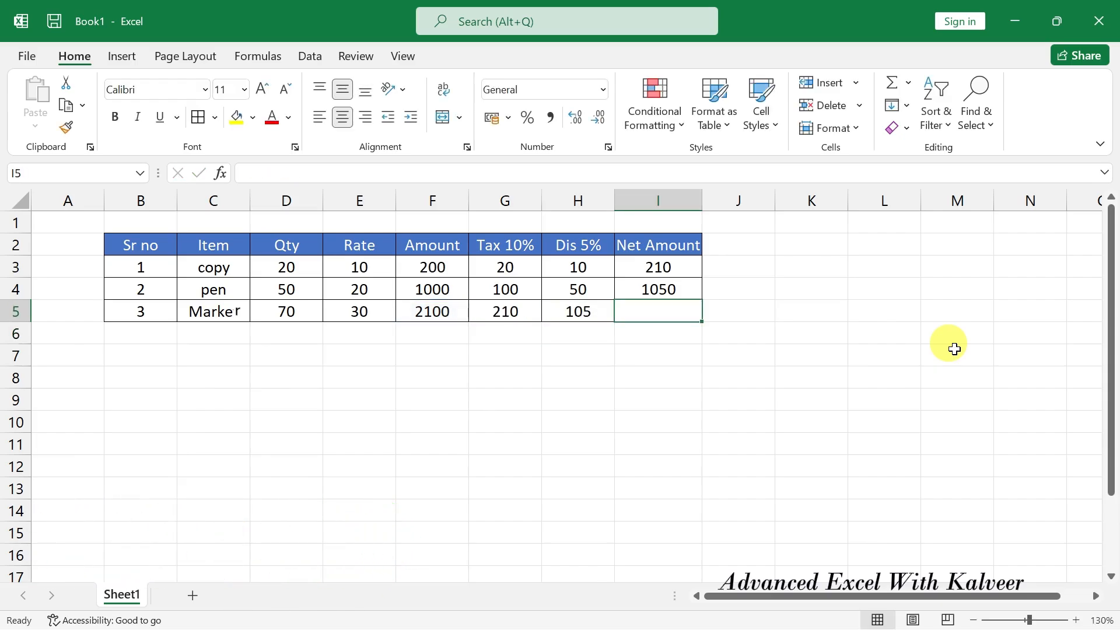
Enter =F5+G5-H5 in I5 so Marker's Net Amount shows 2205.
{"action": "type", "text": "="}
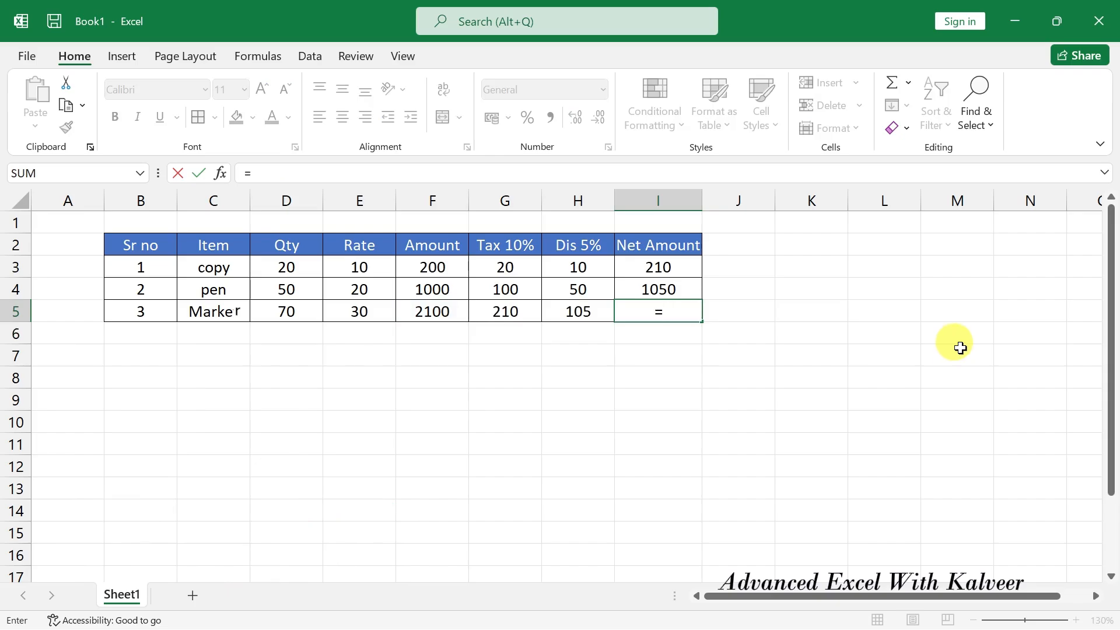
{"action": "left_click", "coordinate": [433, 310]}
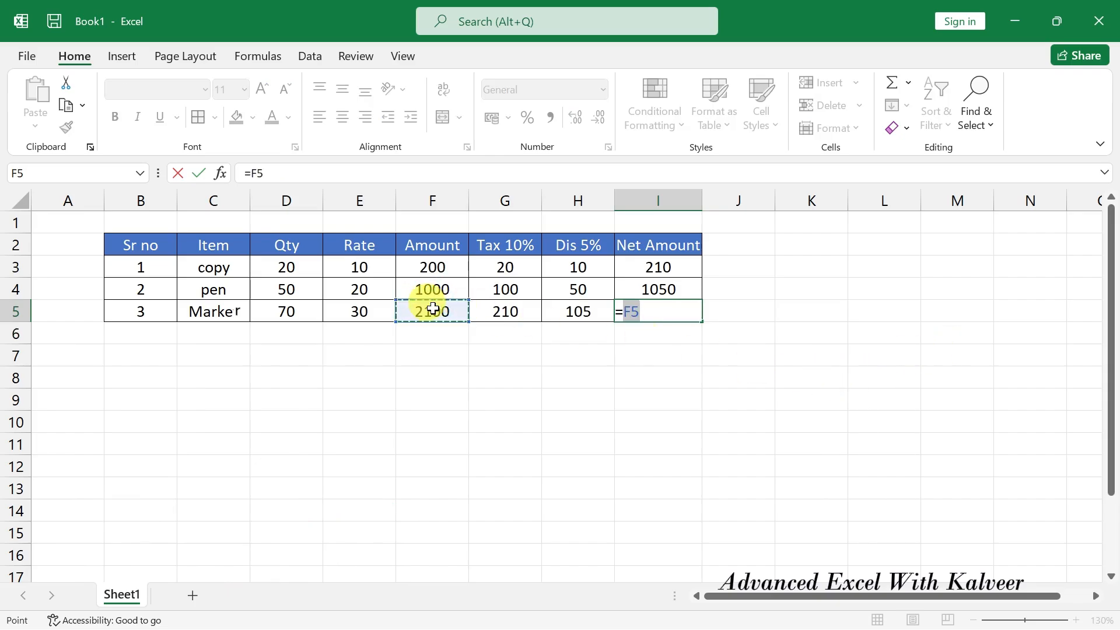
{"action": "type", "text": "+"}
{"action": "left_click", "coordinate": [500, 314]}
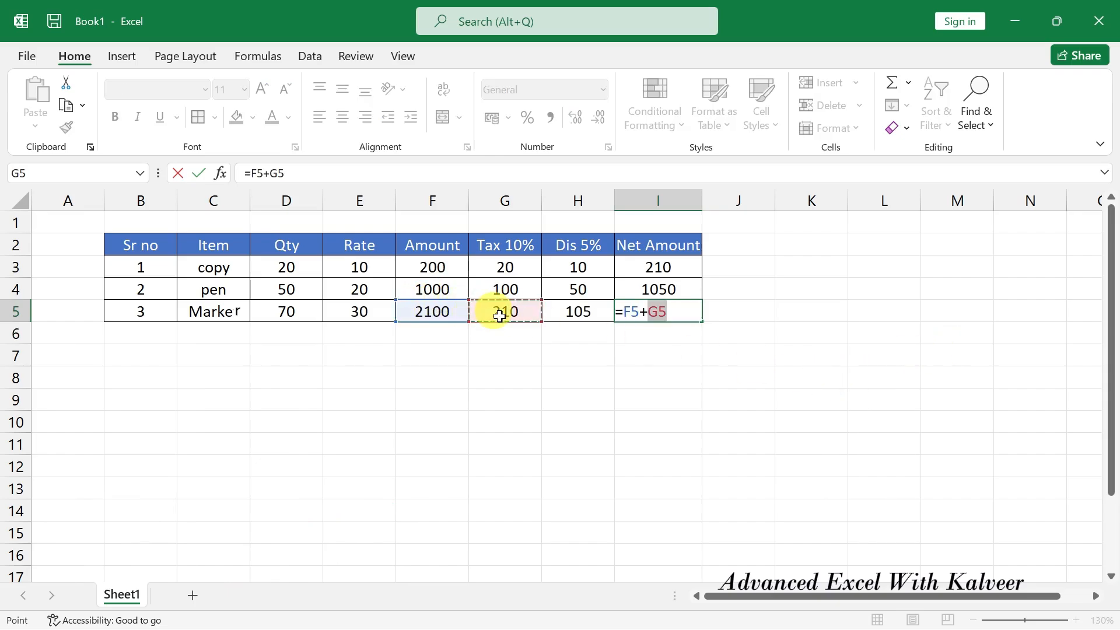
{"action": "type", "text": "-"}
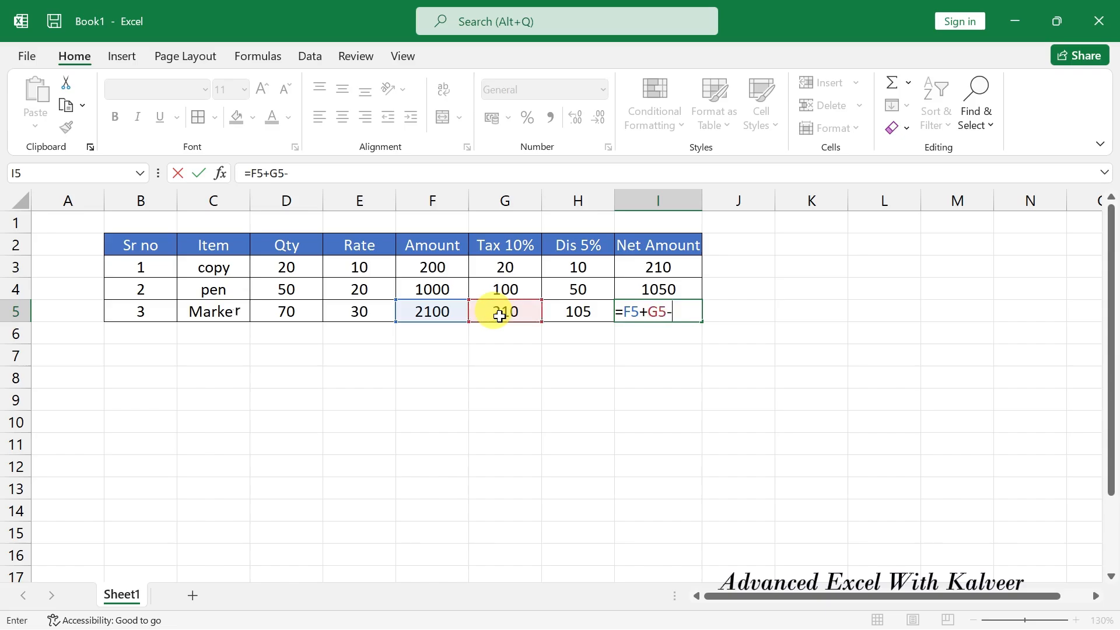
{"action": "left_click", "coordinate": [570, 315]}
{"action": "key", "text": "Return"}
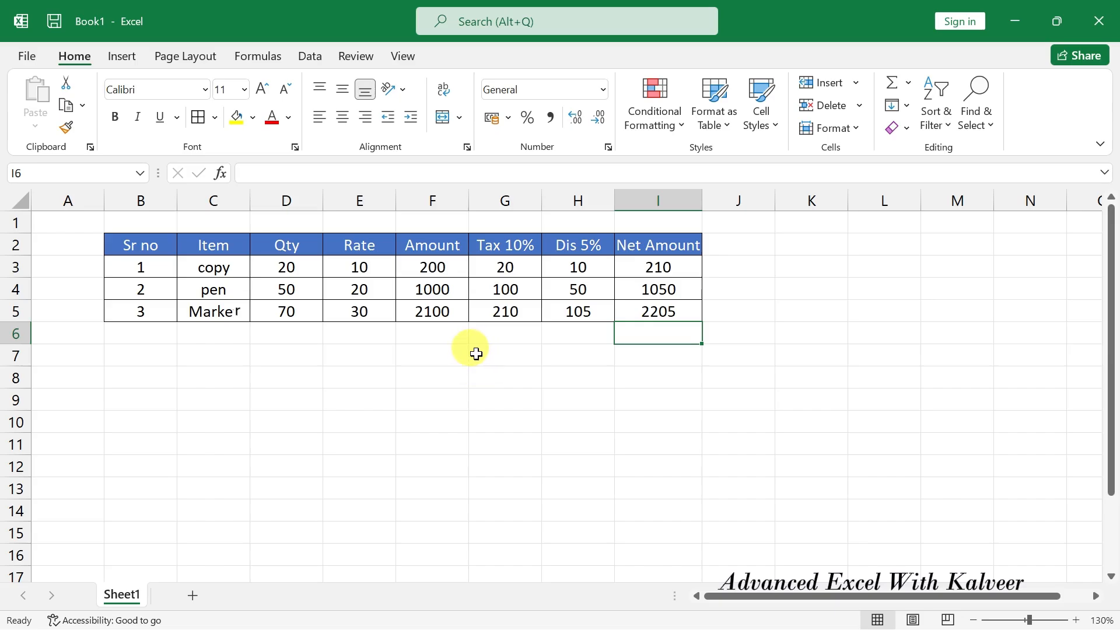
{"action": "left_click", "coordinate": [449, 354]}
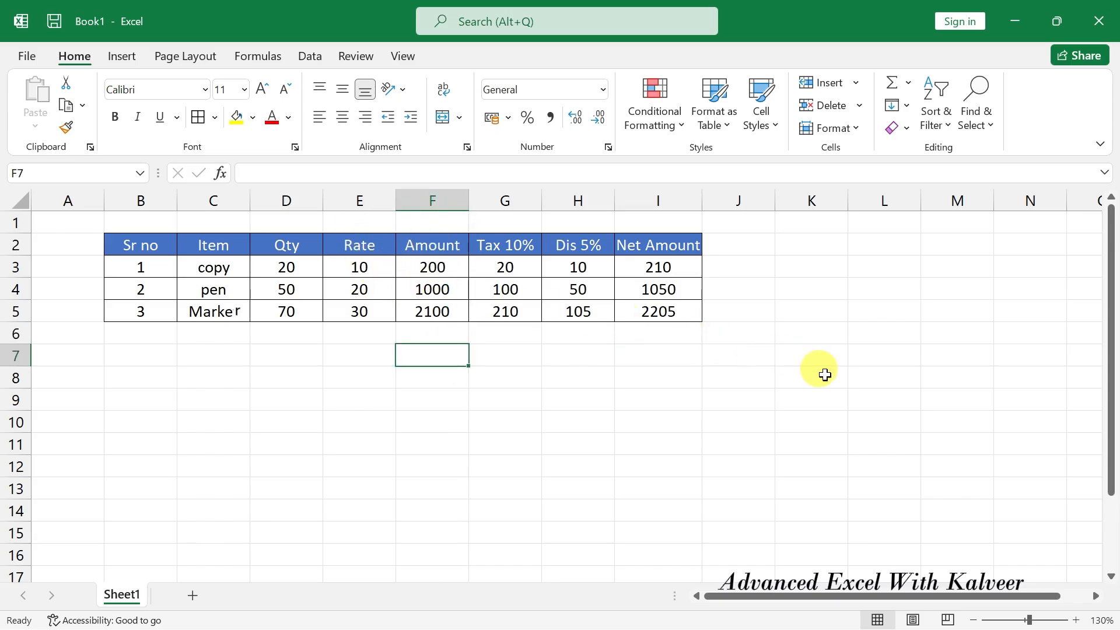
Total the Amount column in F7 with =SUM(F3:F5), giving 3300.
{"action": "type", "text": "=sum"}
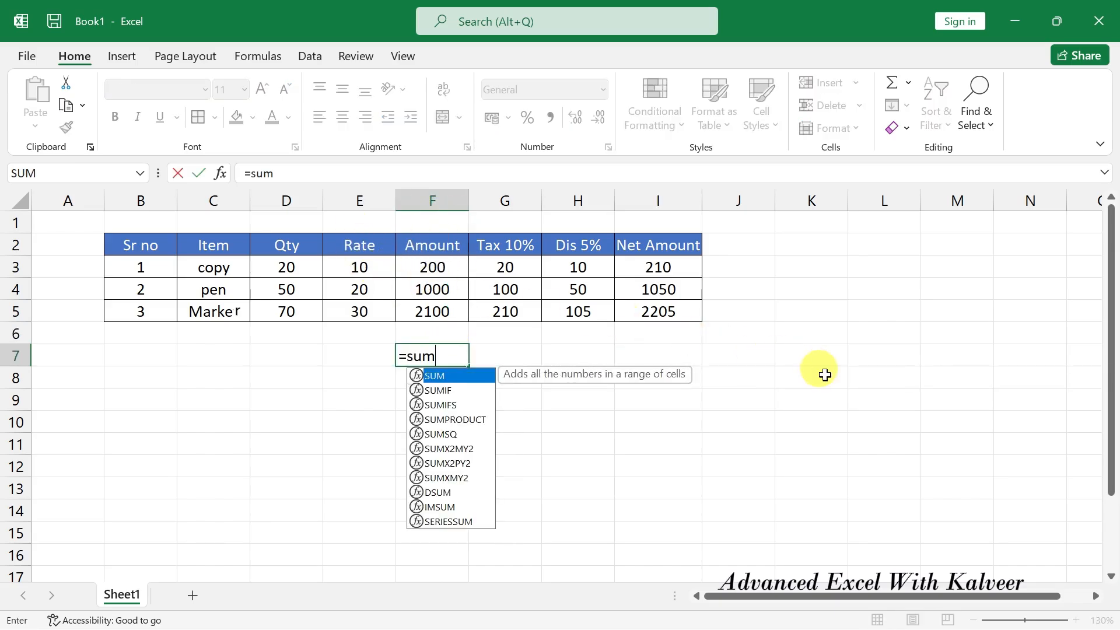
{"action": "key", "text": "Tab"}
{"action": "key", "text": "Up"}
{"action": "key", "text": "Up"}
{"action": "key", "text": "Up"}
{"action": "key", "text": "Up"}
{"action": "key", "text": "shift+Down"}
{"action": "key", "text": "shift+Down"}
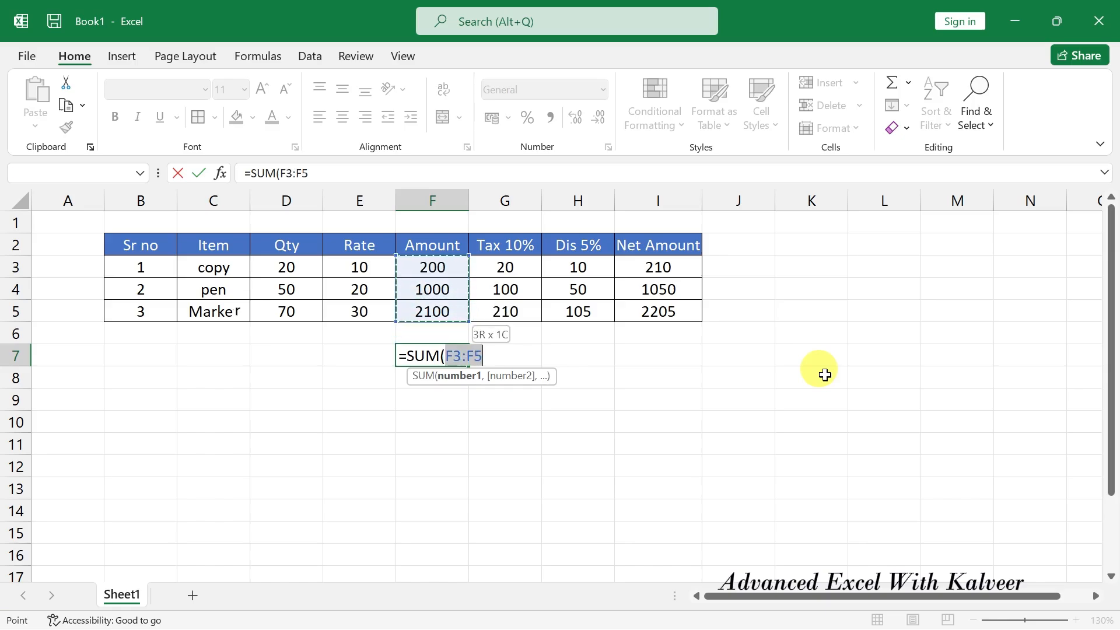
{"action": "key", "text": "Return"}
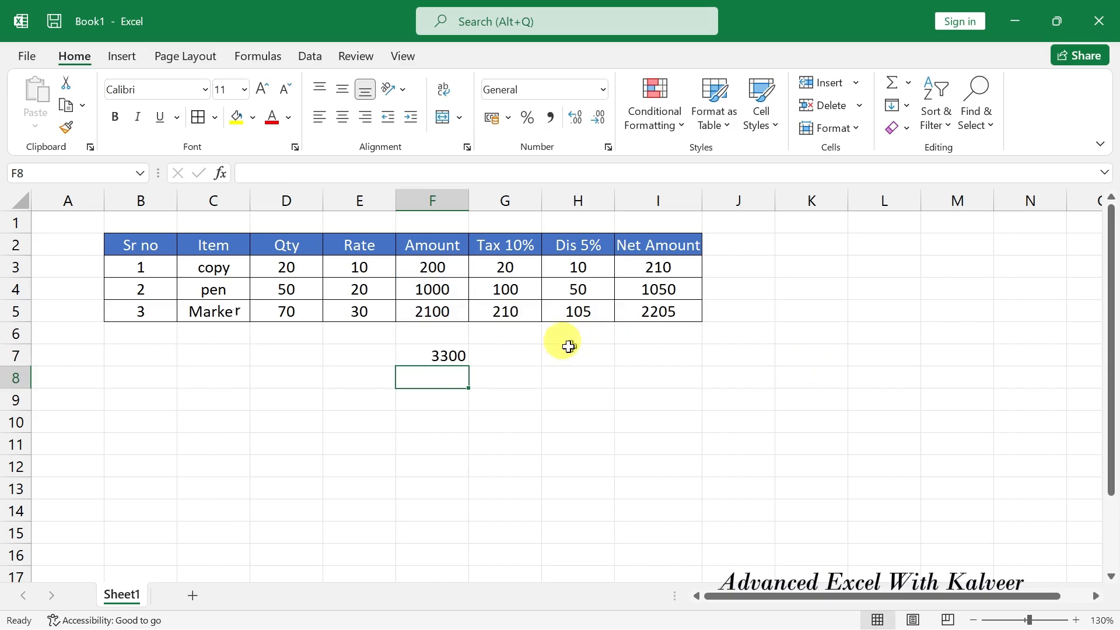
{"action": "left_click", "coordinate": [440, 355]}
Total the Net Amount column in I7 with =SUM(I3:I5), giving 3465.
{"action": "left_click", "coordinate": [655, 356]}
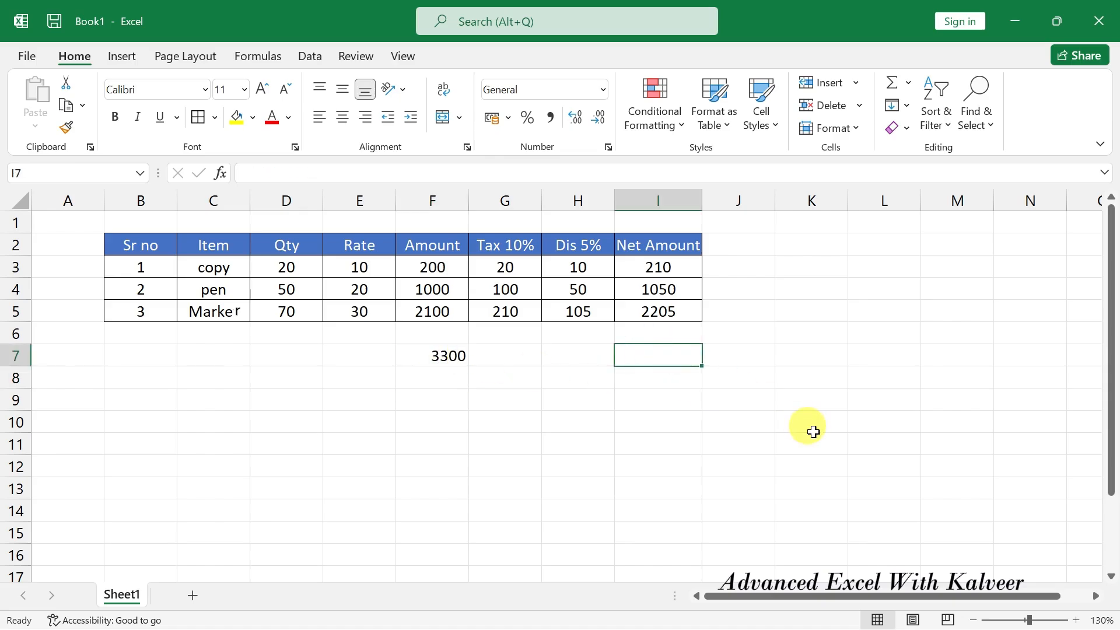
{"action": "type", "text": "="}
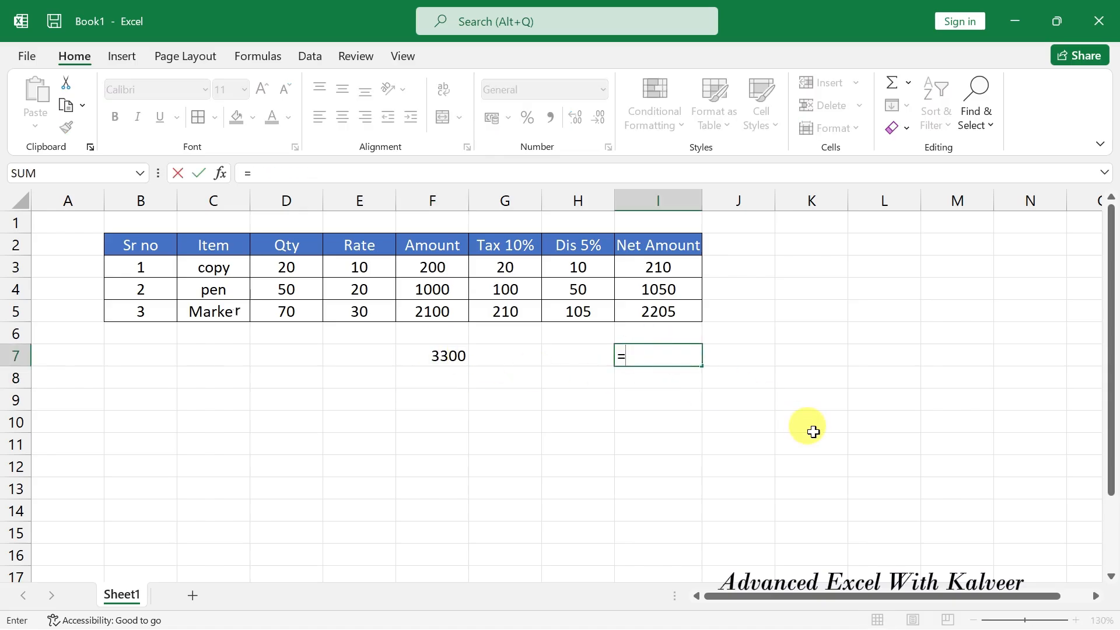
{"action": "type", "text": "sum"}
{"action": "key", "text": "Tab"}
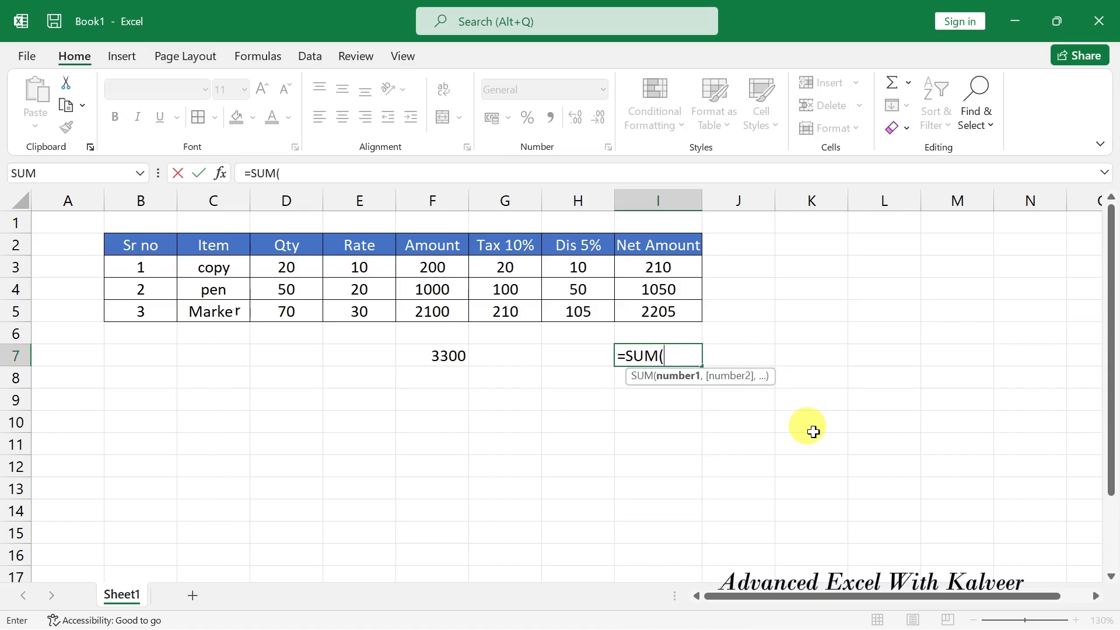
{"action": "key", "text": "Up"}
{"action": "key", "text": "Up"}
{"action": "key", "text": "Up"}
{"action": "key", "text": "Up"}
{"action": "key", "text": "shift+Down"}
{"action": "key", "text": "shift+Down"}
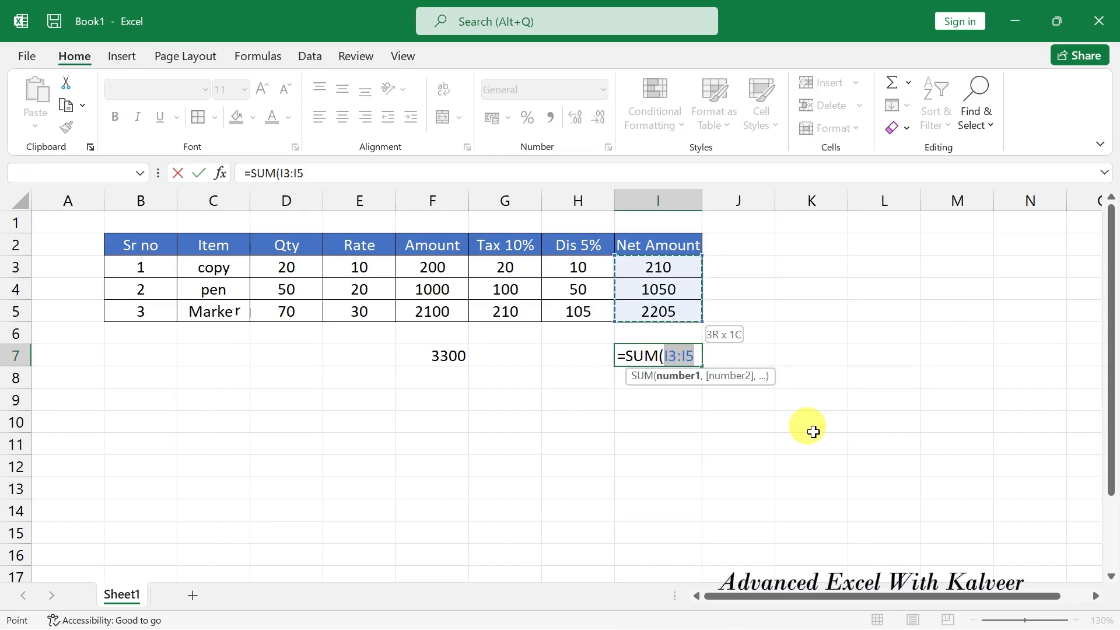
{"action": "type", "text": ")"}
{"action": "key", "text": "Return"}
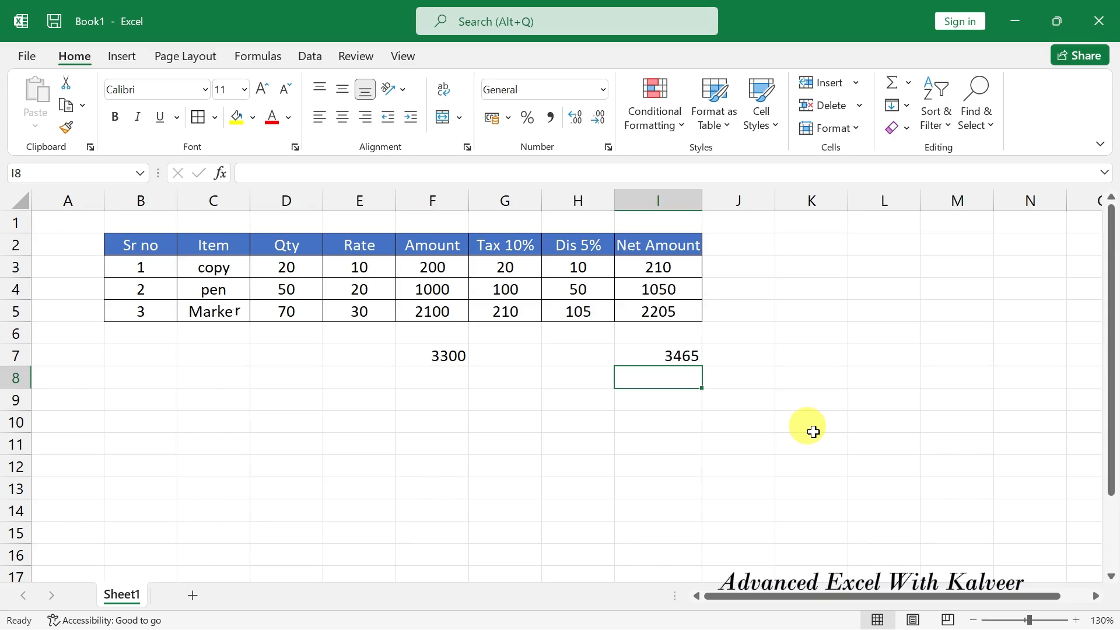
Enter =I7-F7 in K7 to show the 165 difference between the totals.
{"action": "left_click", "coordinate": [785, 354]}
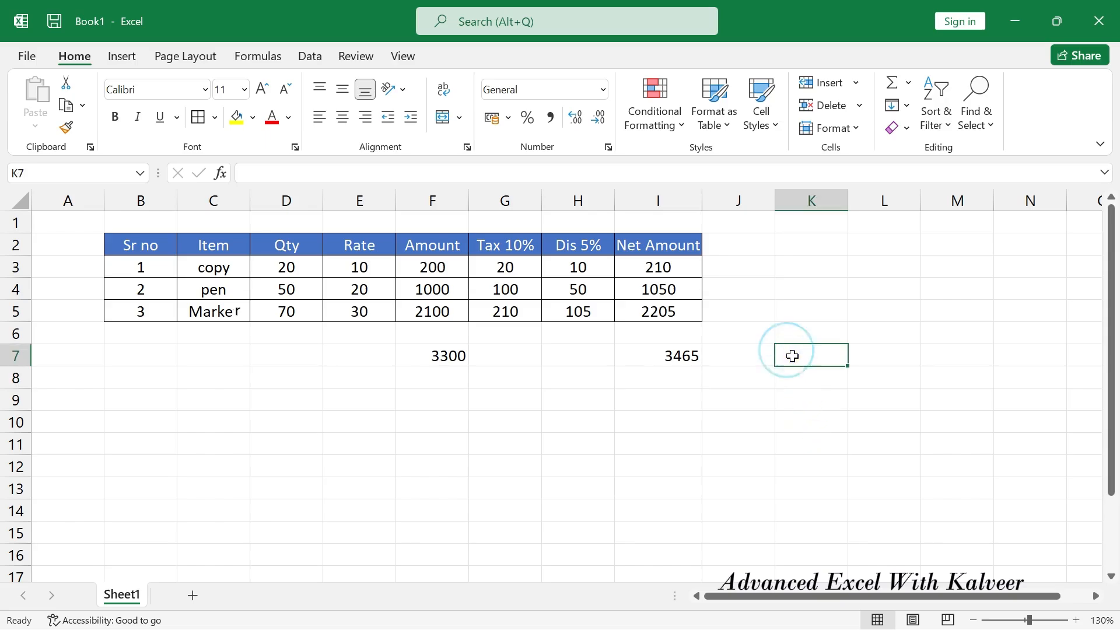
{"action": "type", "text": "="}
{"action": "key", "text": "Left"}
{"action": "key", "text": "Left"}
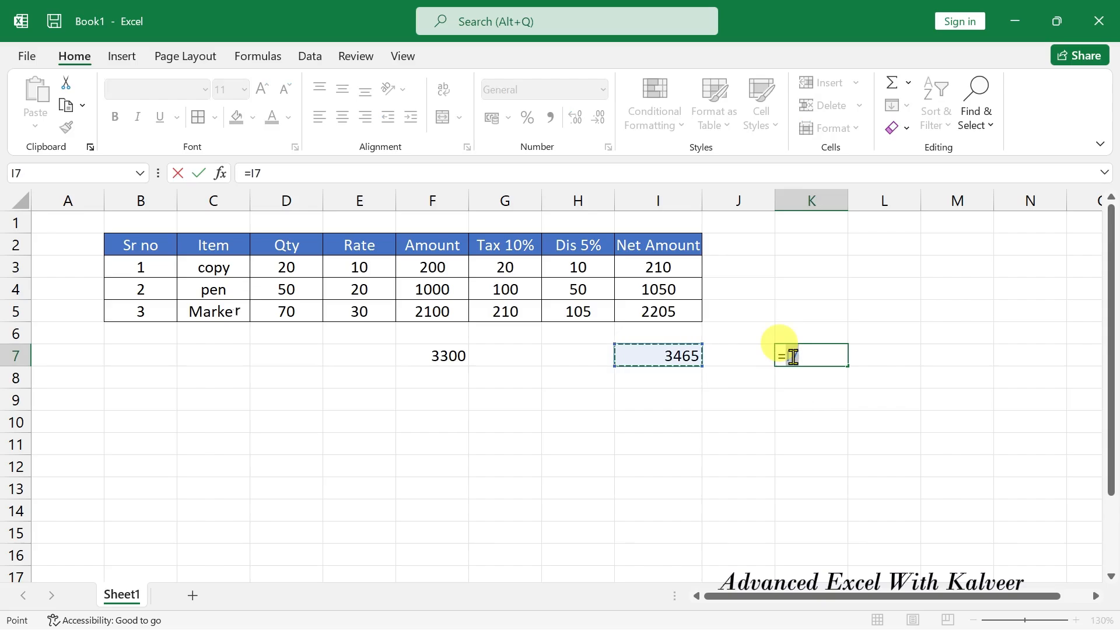
{"action": "type", "text": "-"}
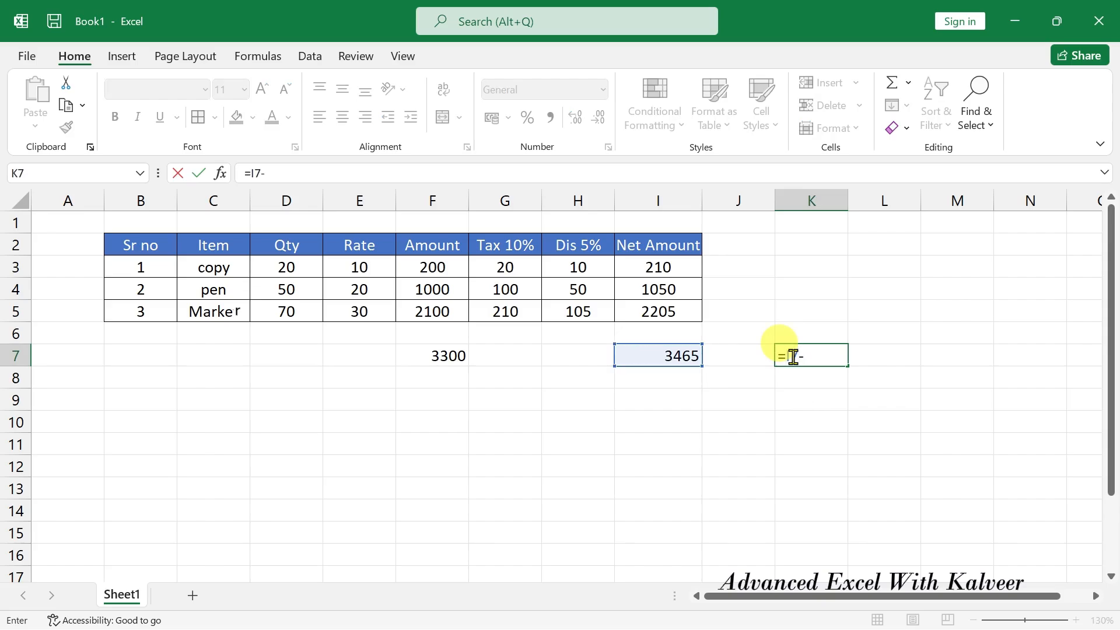
{"action": "key", "text": "Left"}
{"action": "key", "text": "Left"}
{"action": "key", "text": "Left"}
{"action": "key", "text": "Left"}
{"action": "key", "text": "Left"}
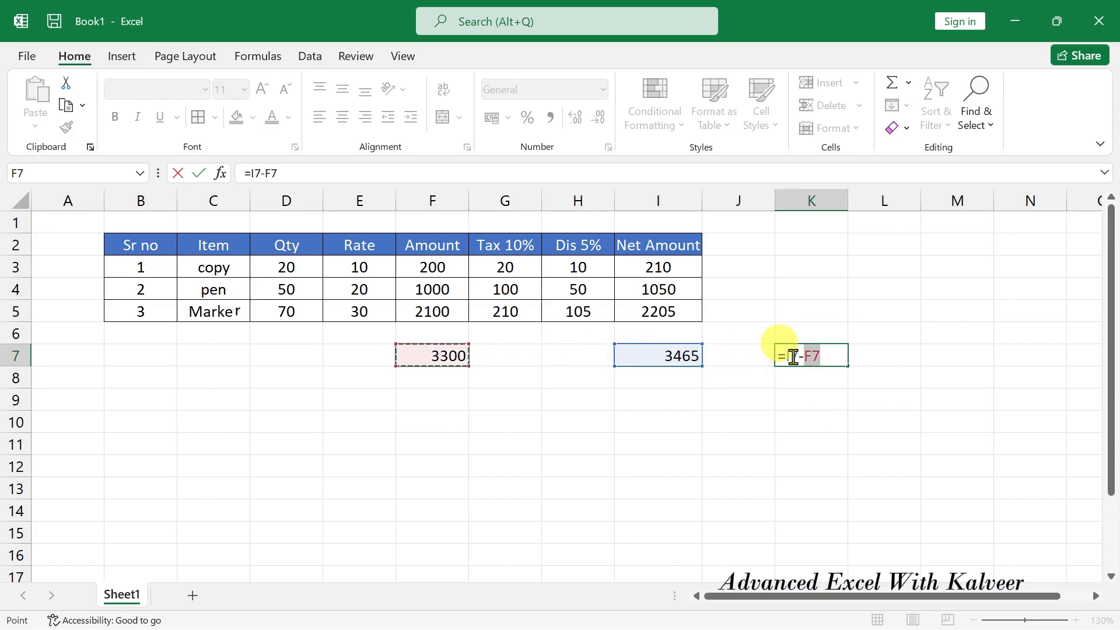
{"action": "key", "text": "Return"}
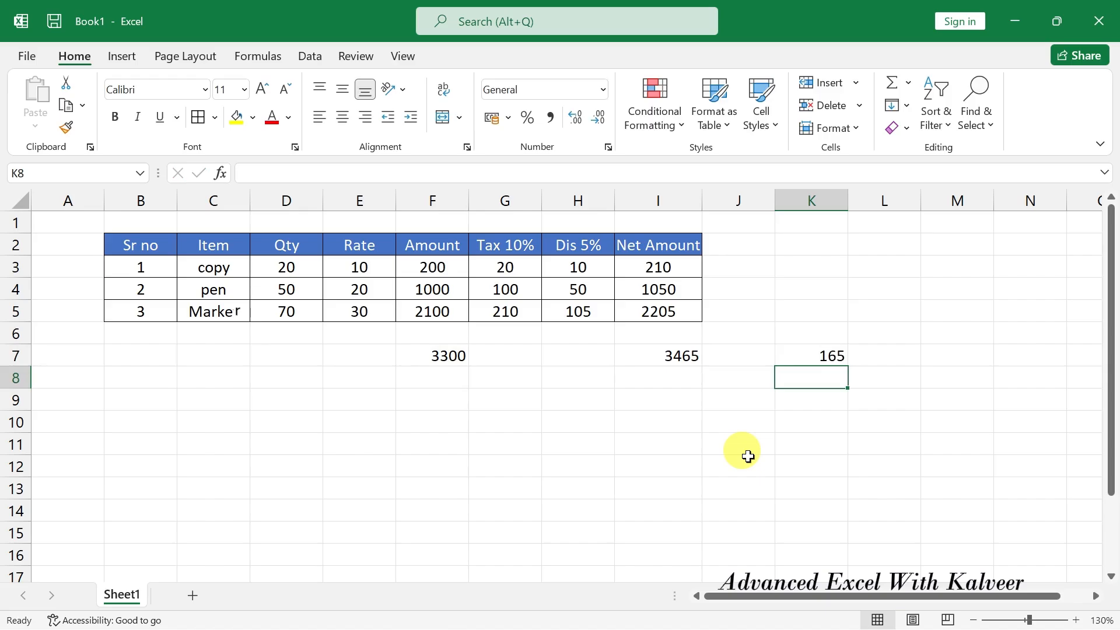
Review the F7, I7 and K7 formulas and select the row 7 results F7:K7.
{"action": "left_click", "coordinate": [448, 356]}
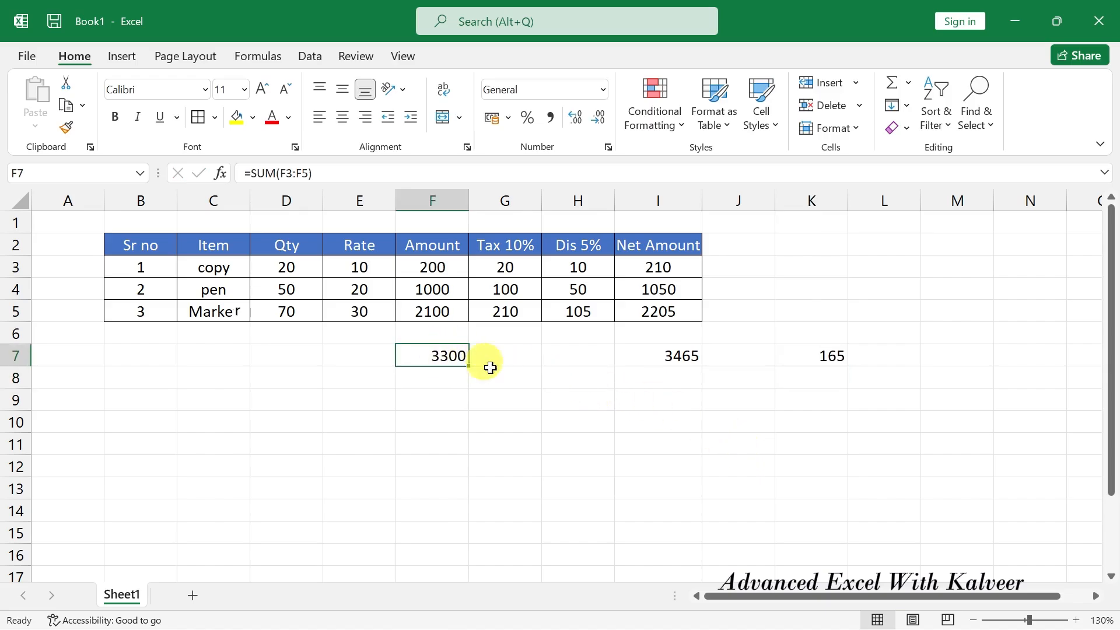
{"action": "left_click", "coordinate": [686, 359]}
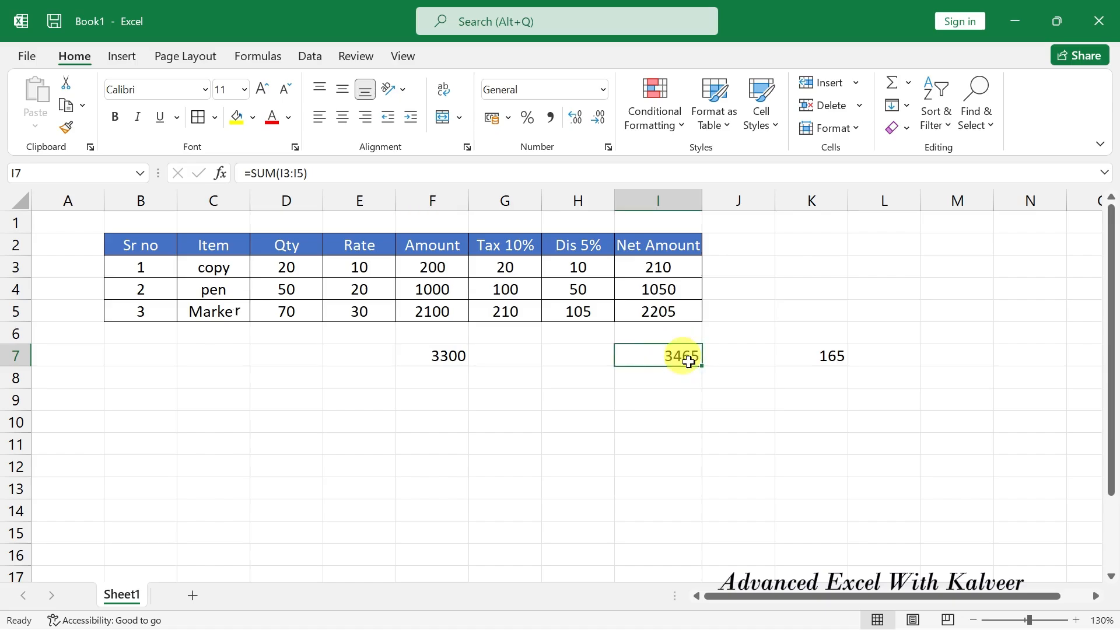
{"action": "left_click", "coordinate": [840, 356]}
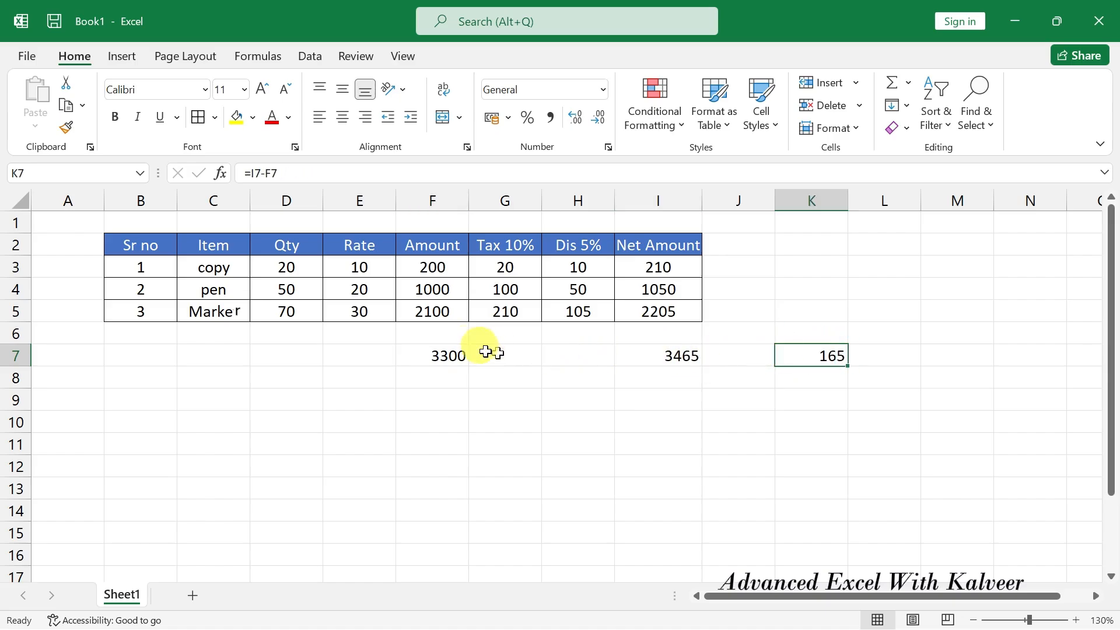
{"action": "left_click", "coordinate": [457, 356]}
{"action": "left_click_drag", "start_coordinate": [458, 356], "coordinate": [806, 358]}
Clear row 7, then enter =SUM(I3:I5)-SUM(F3:F5) in I7.
{"action": "key", "text": "Delete"}
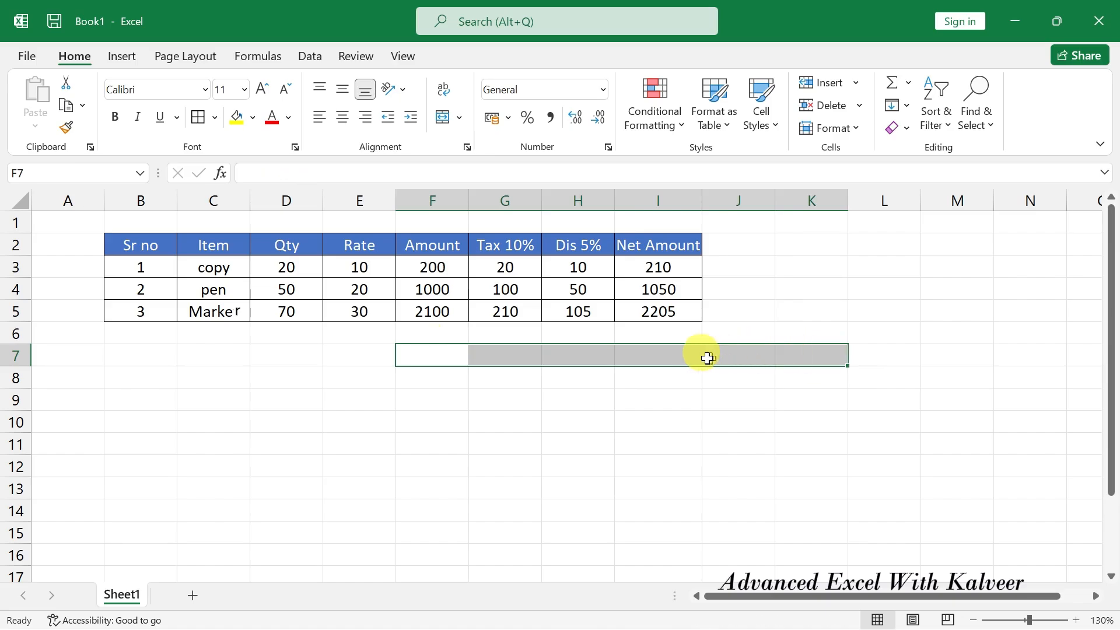
{"action": "left_click", "coordinate": [675, 352]}
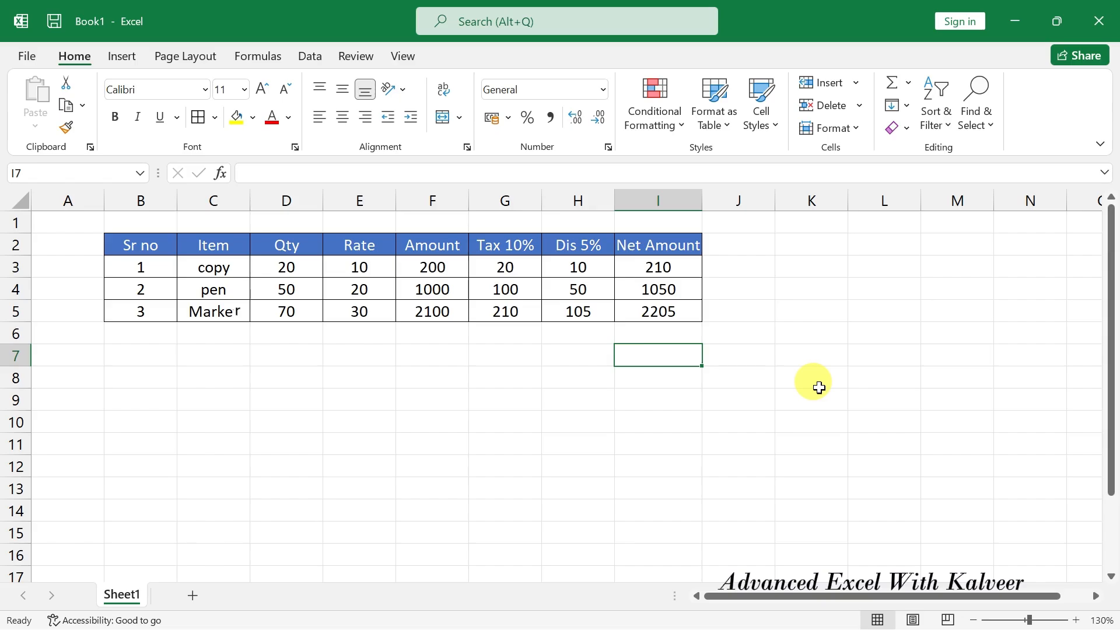
{"action": "type", "text": "="}
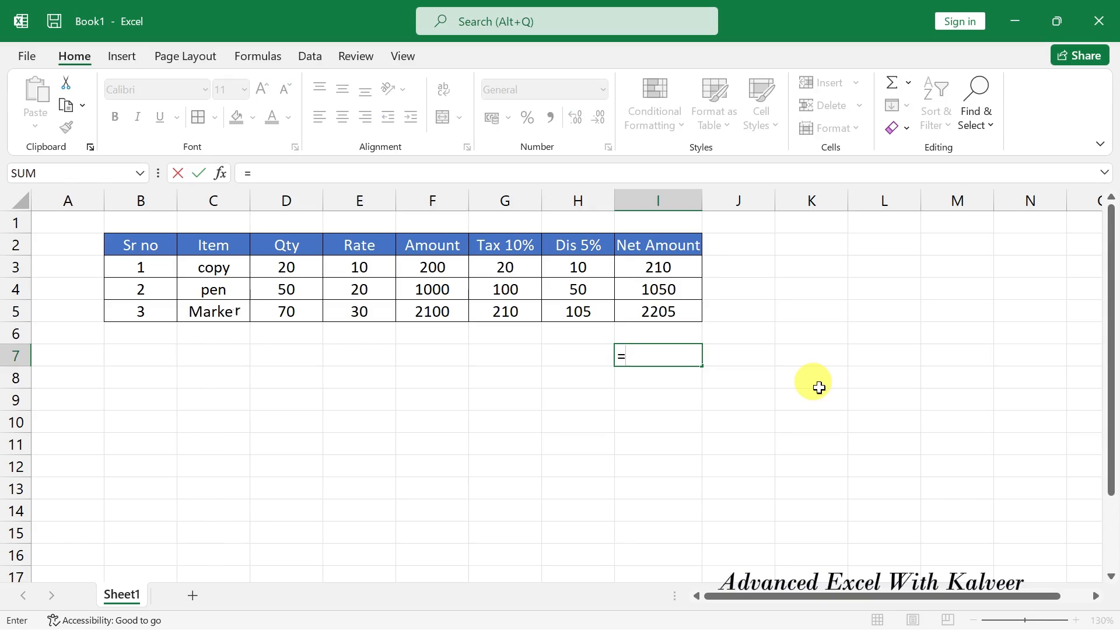
{"action": "type", "text": "SUM("}
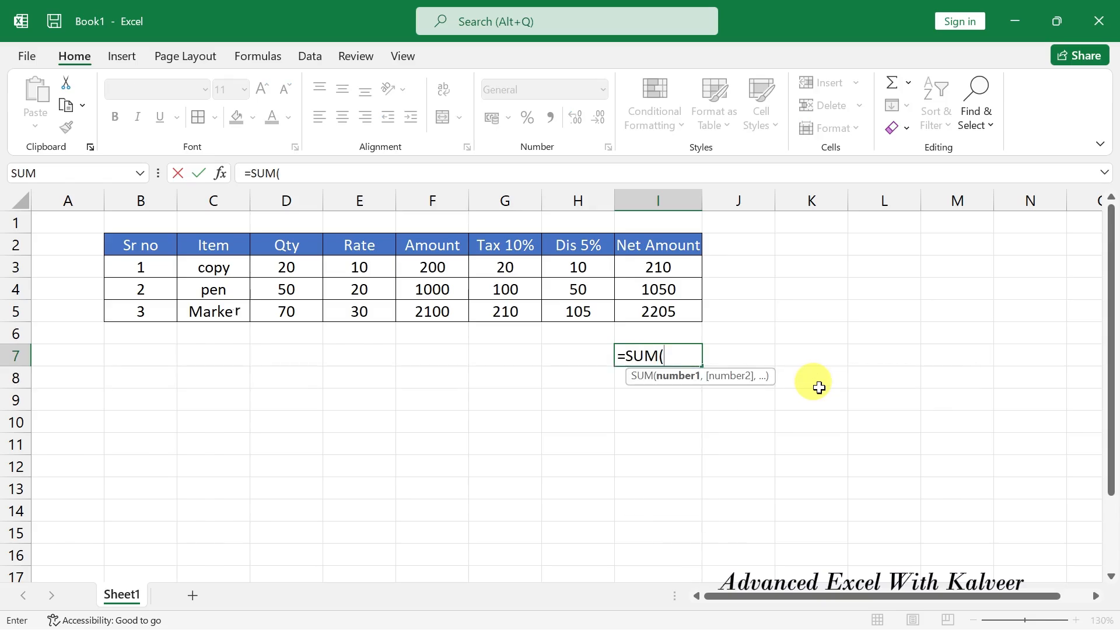
{"action": "left_click_drag", "start_coordinate": [657, 265], "coordinate": [664, 311]}
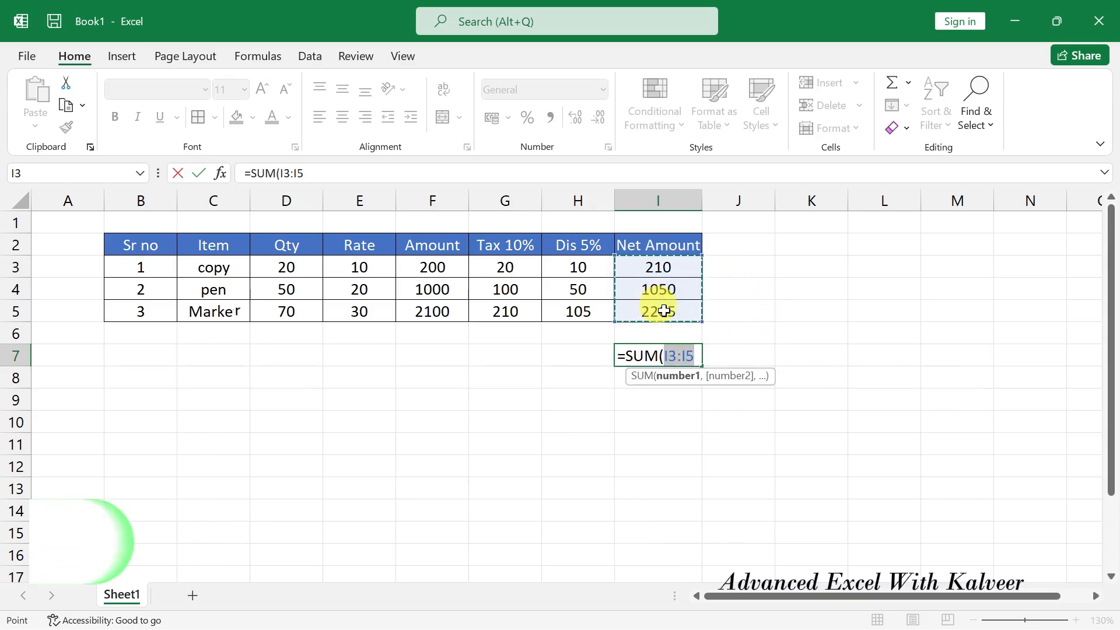
{"action": "type", "text": ")"}
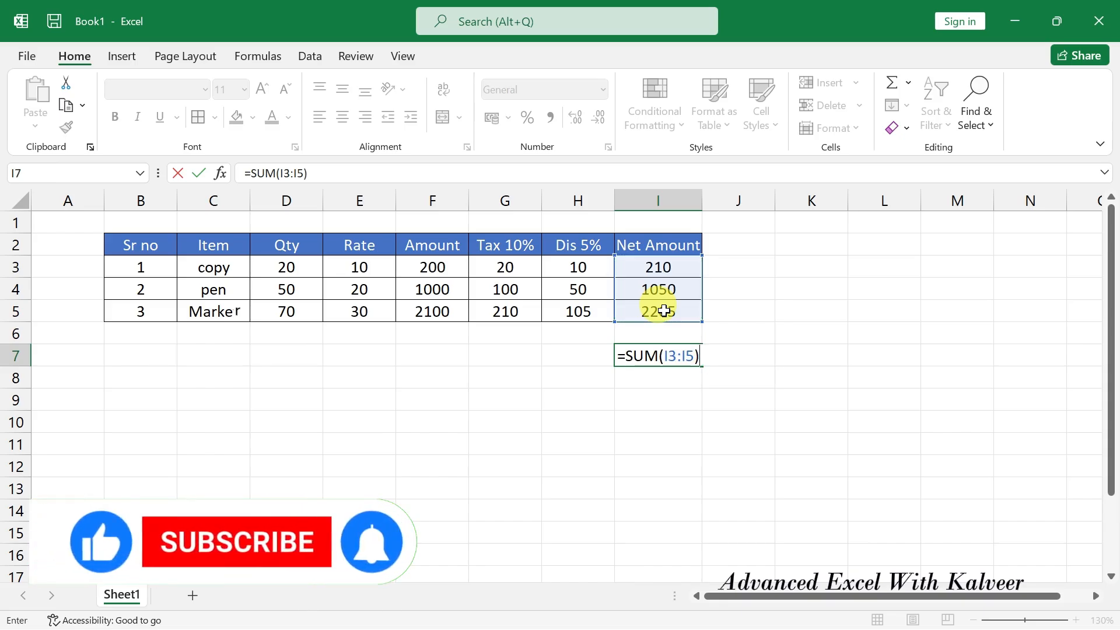
{"action": "type", "text": "-"}
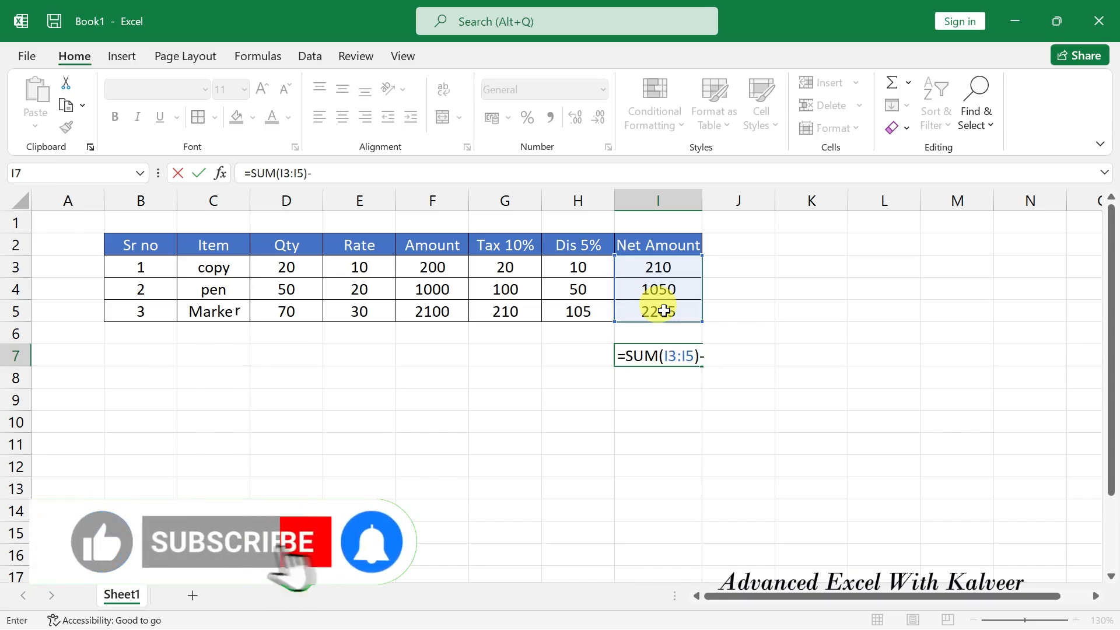
{"action": "type", "text": "sum"}
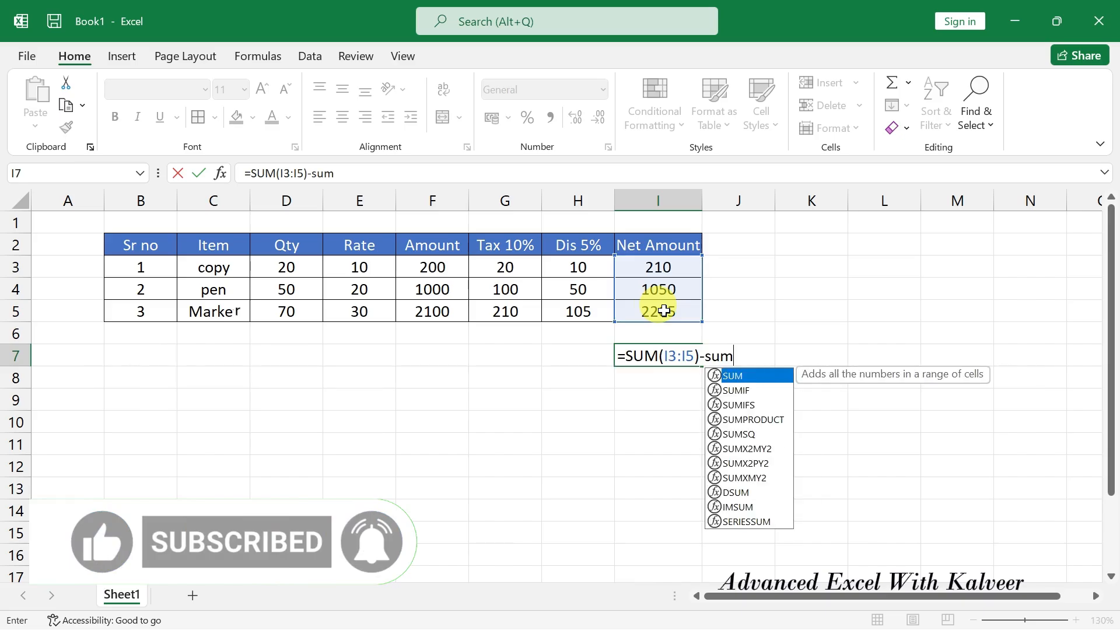
{"action": "key", "text": "Tab"}
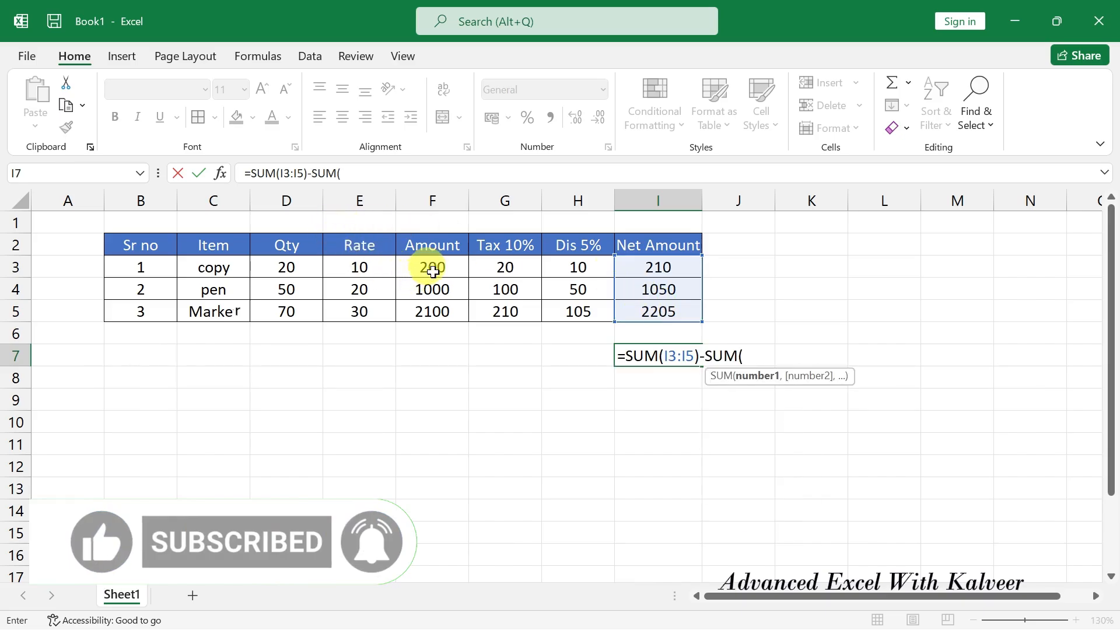
{"action": "left_click_drag", "start_coordinate": [431, 268], "coordinate": [436, 303]}
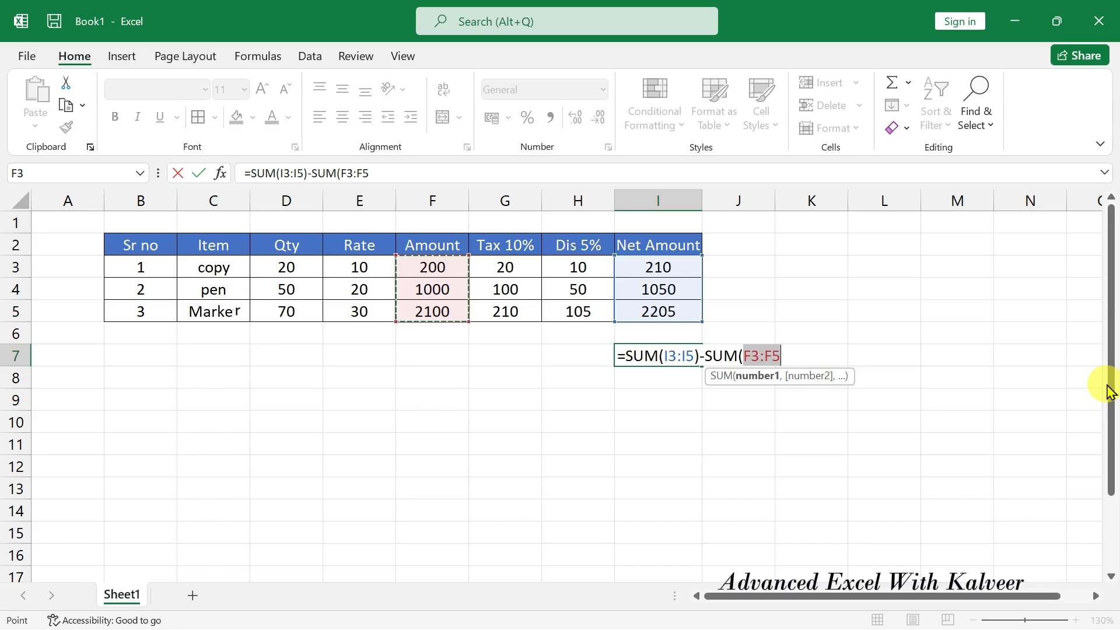
{"action": "type", "text": ")"}
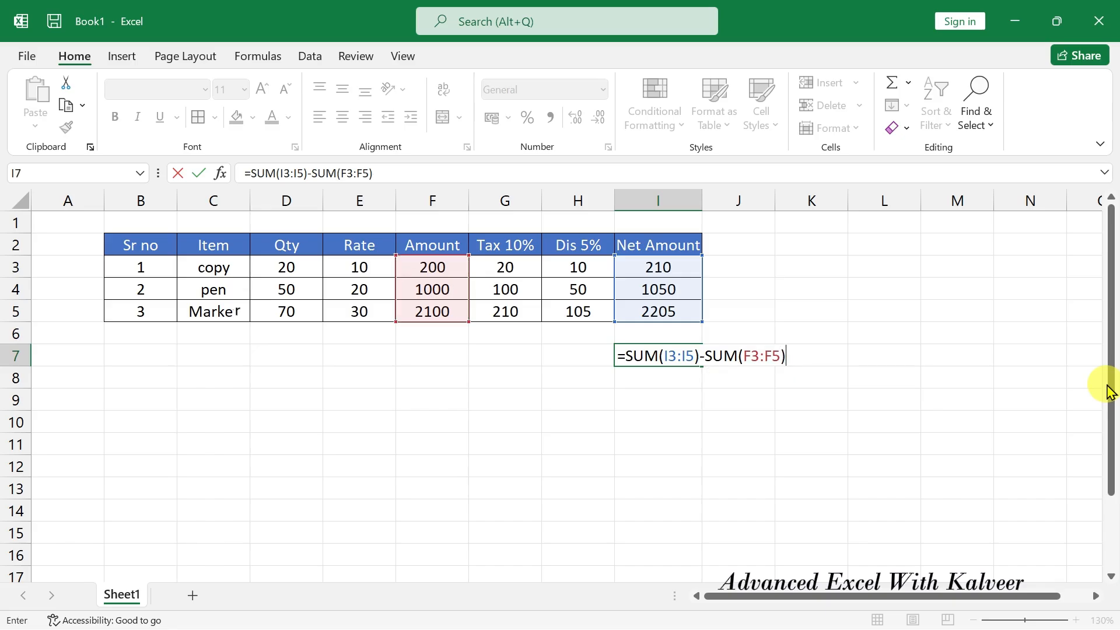
{"action": "key", "text": "ctrl+Return"}
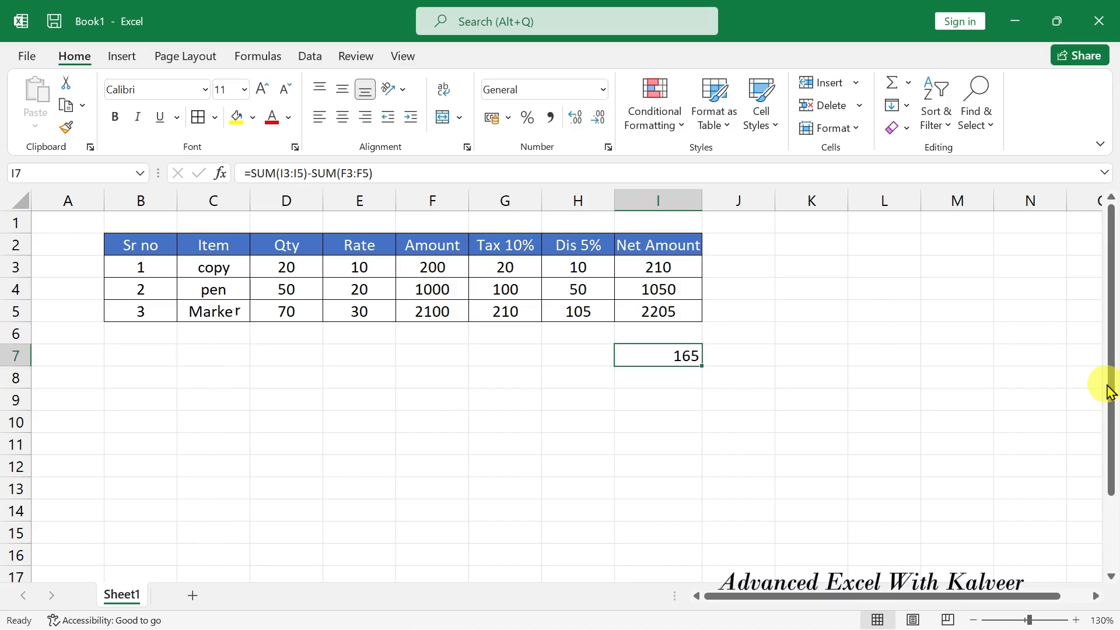
Reopen I7's formula to check both SUM parts, keeping the 165 result.
{"action": "key", "text": "F2"}
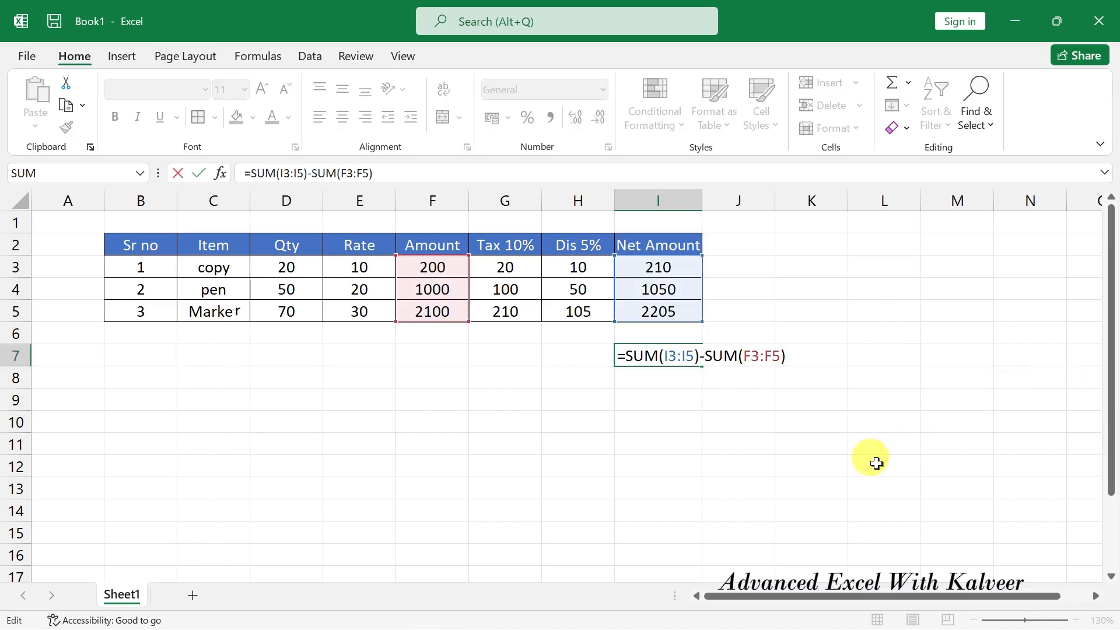
{"action": "key", "text": "ctrl+Return"}
{"action": "key", "text": "Return"}
{"action": "scroll", "coordinate": [818, 420], "scroll_direction": "up", "scroll_amount": 3}
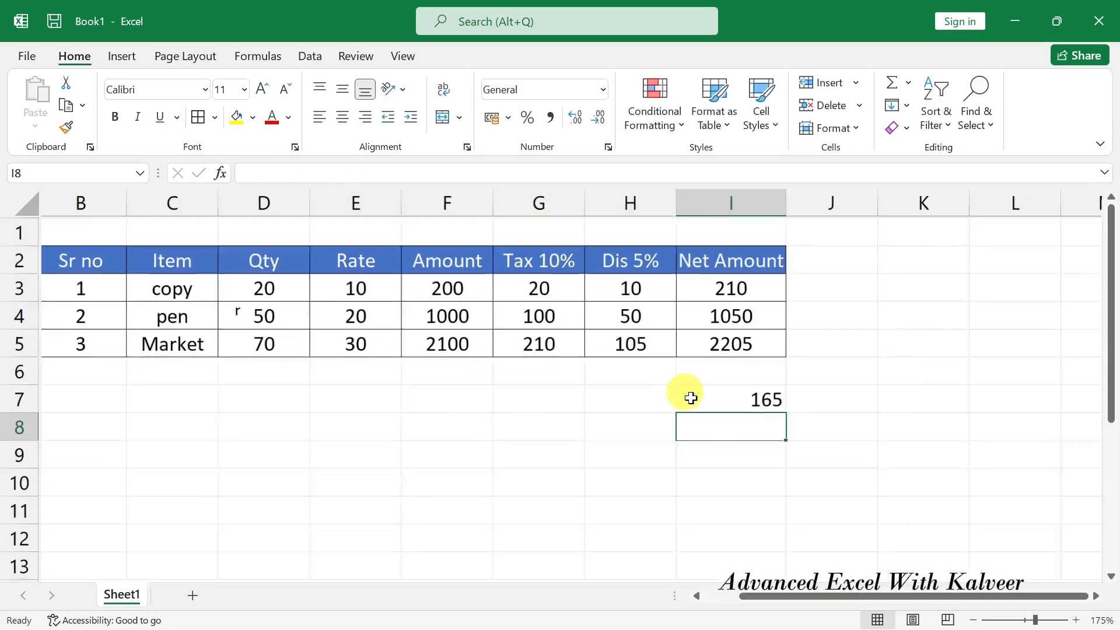
{"action": "left_click", "coordinate": [799, 411]}
{"action": "double_click", "coordinate": [799, 411]}
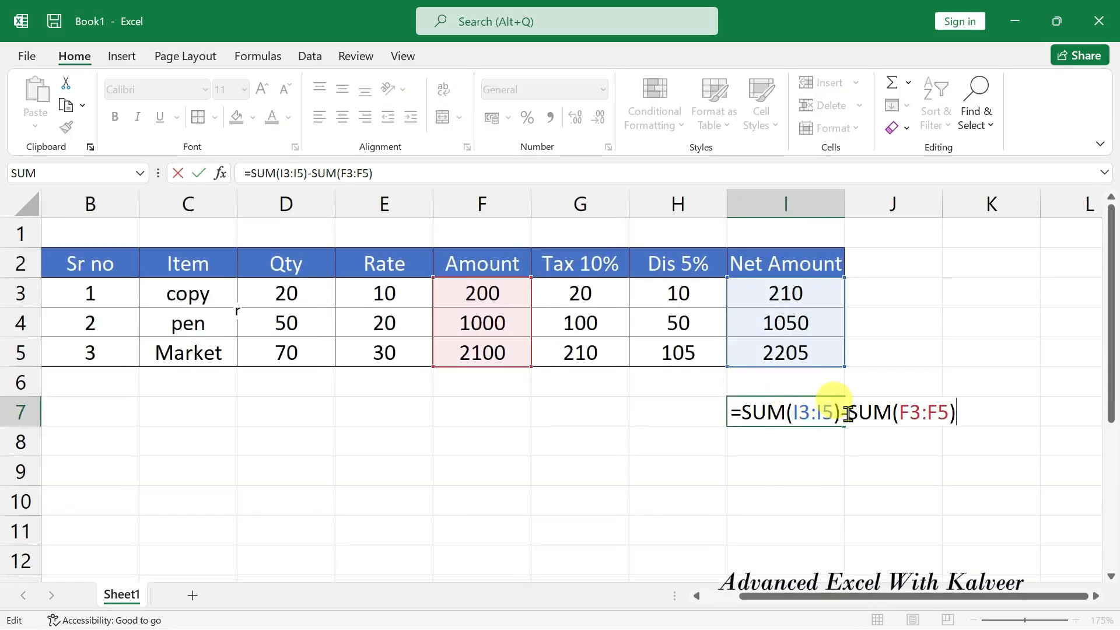
{"action": "left_click_drag", "start_coordinate": [840, 411], "coordinate": [741, 413]}
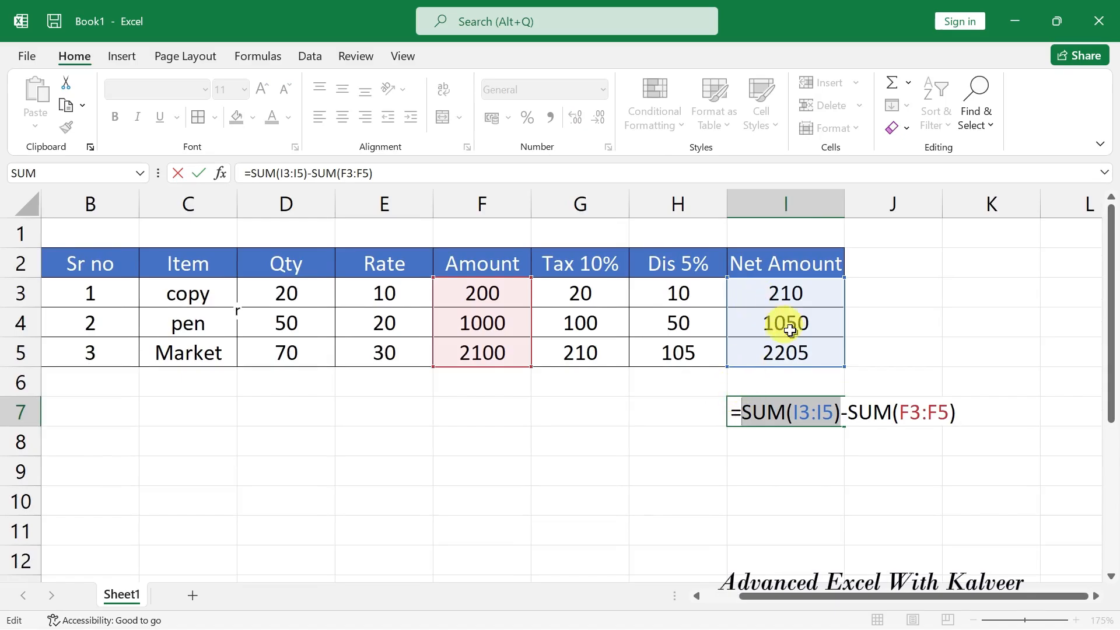
{"action": "left_click", "coordinate": [864, 412]}
{"action": "left_click_drag", "start_coordinate": [847, 413], "coordinate": [953, 414]}
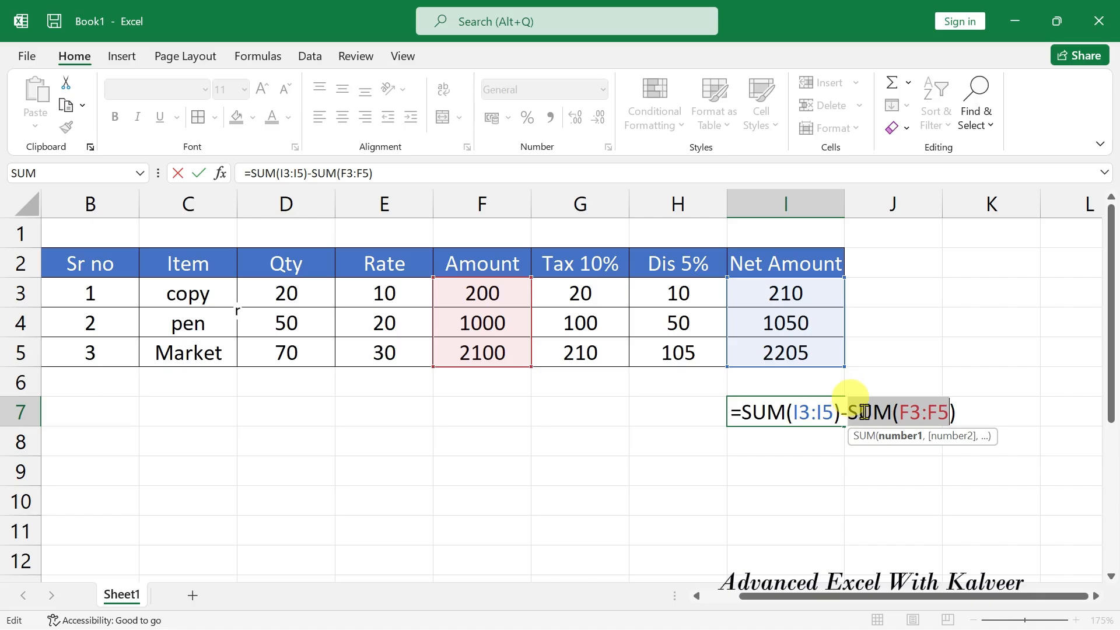
{"action": "key", "text": "Return"}
{"action": "scroll", "coordinate": [856, 407], "scroll_direction": "down", "scroll_amount": 3}
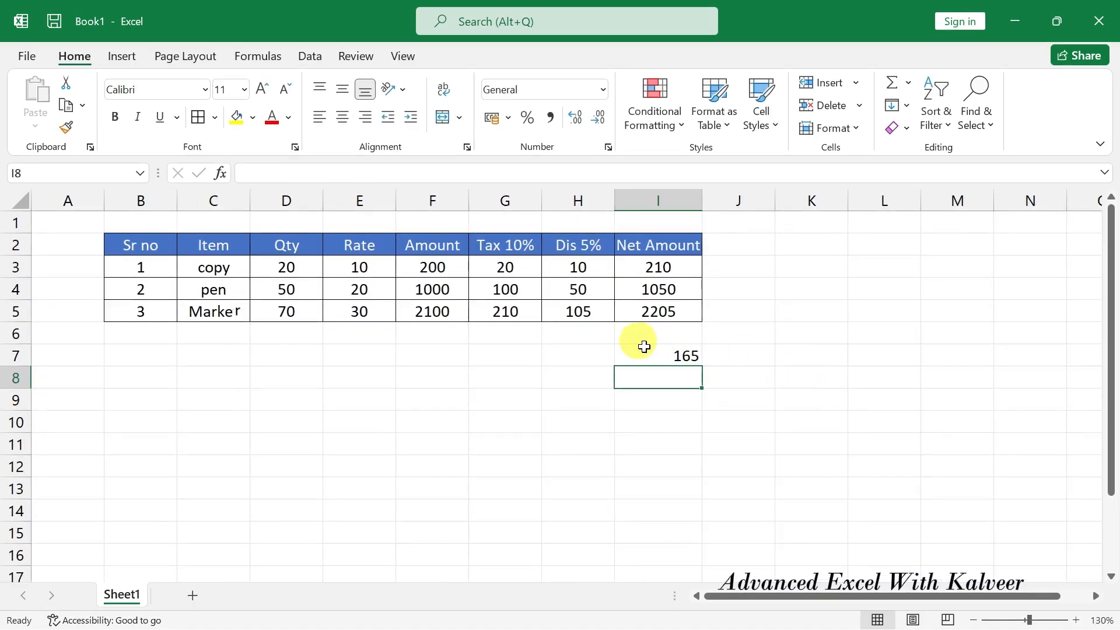
{"action": "left_click", "coordinate": [432, 264]}
Fill =I3-F3 down J3:J5, showing per-row differences 10, 50 and 105.
{"action": "left_click", "coordinate": [654, 264]}
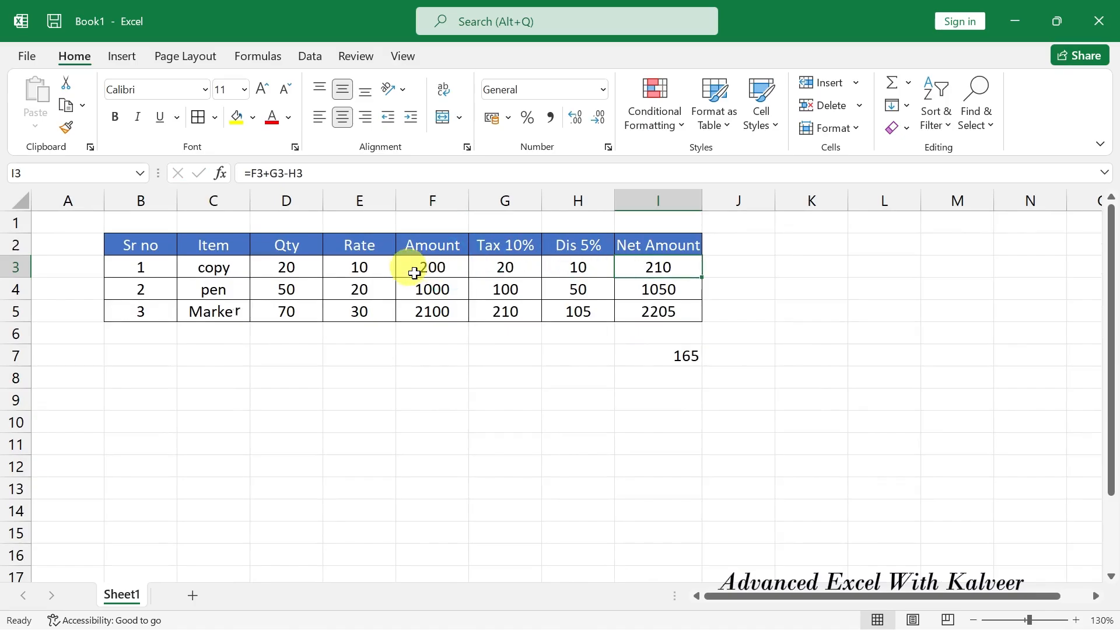
{"action": "left_click", "coordinate": [414, 273]}
{"action": "left_click", "coordinate": [669, 264]}
{"action": "left_click_drag", "start_coordinate": [730, 245], "coordinate": [729, 314]}
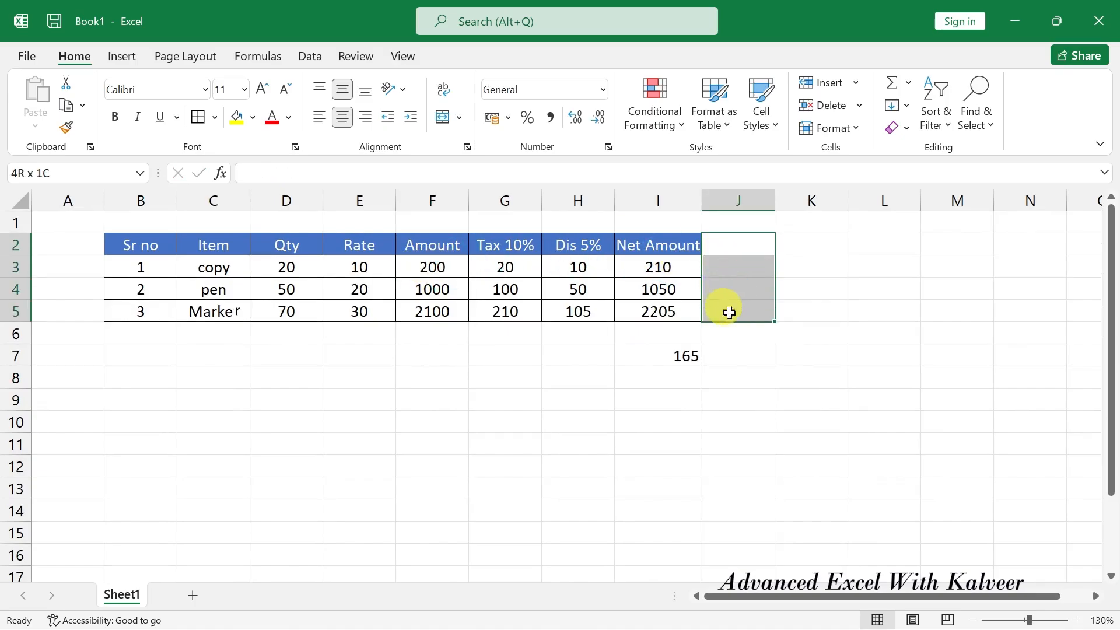
{"action": "left_click", "coordinate": [729, 270]}
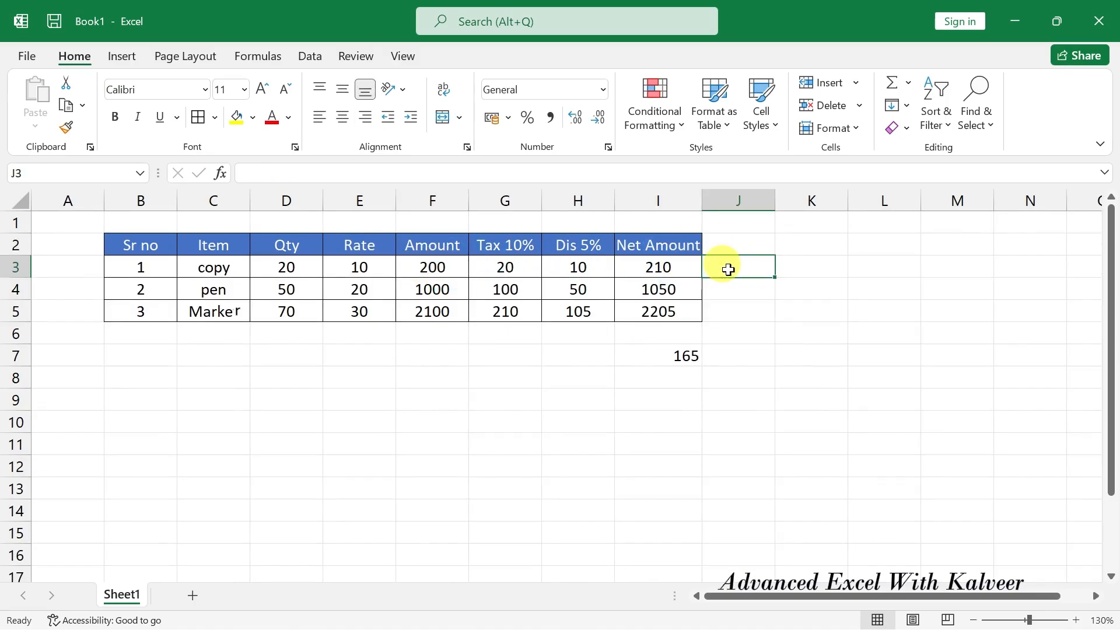
{"action": "type", "text": "="}
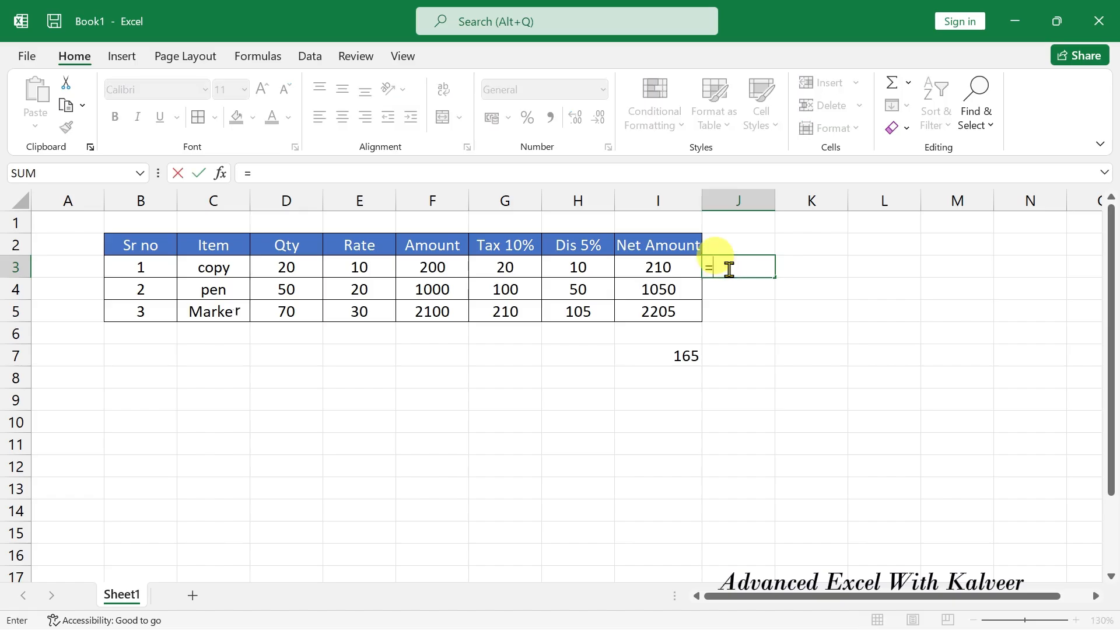
{"action": "key", "text": "Left"}
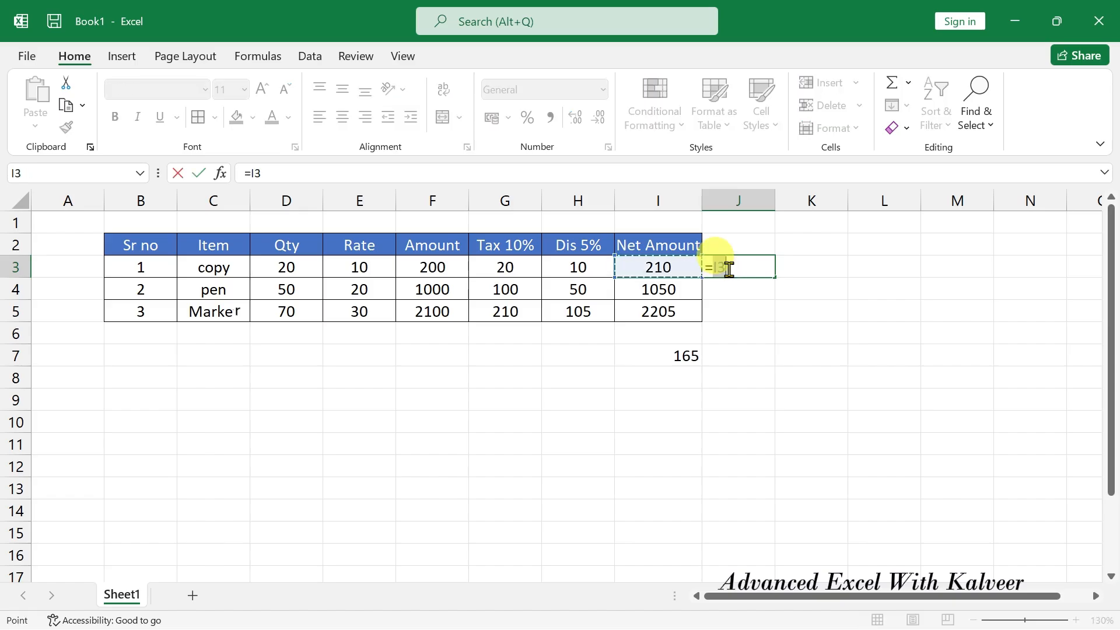
{"action": "type", "text": "-"}
{"action": "left_click", "coordinate": [443, 267]}
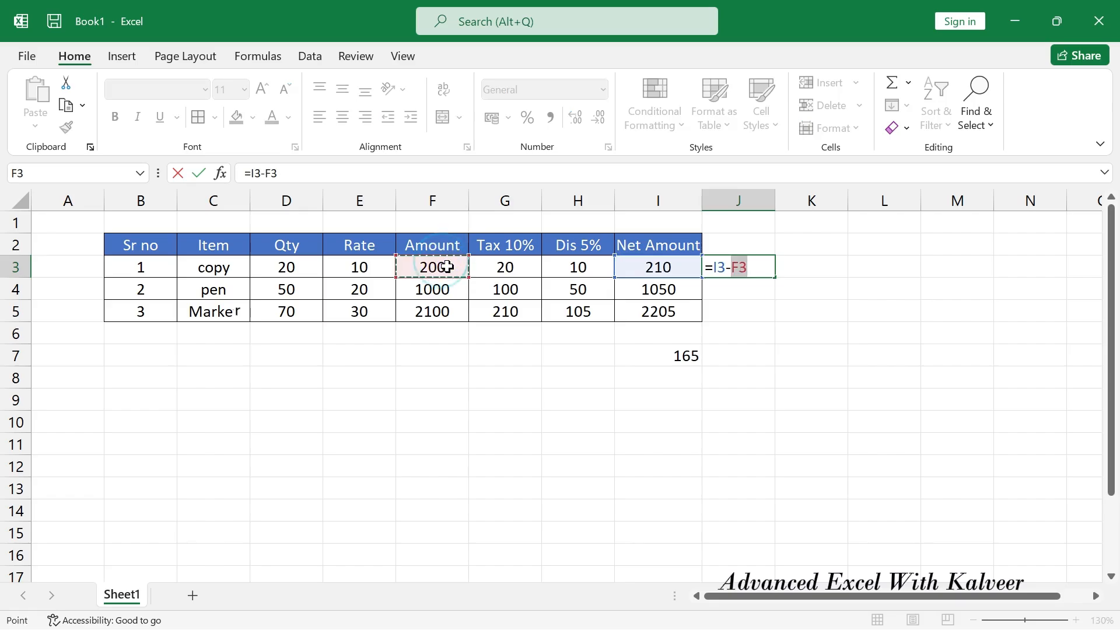
{"action": "key", "text": "Return"}
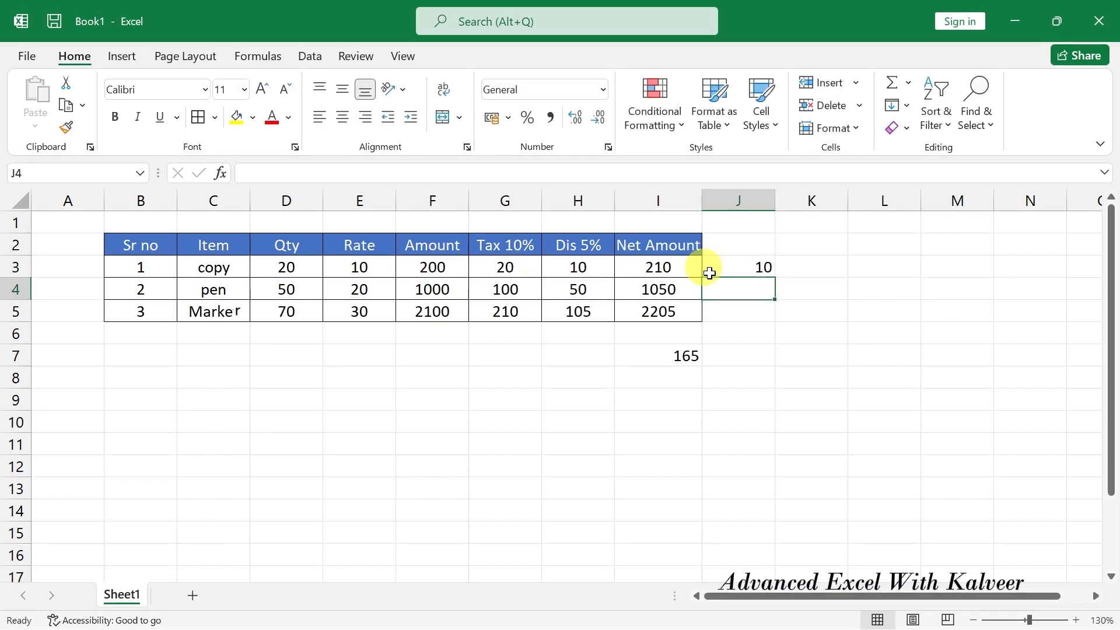
{"action": "left_click", "coordinate": [745, 261]}
{"action": "double_click", "coordinate": [776, 278]}
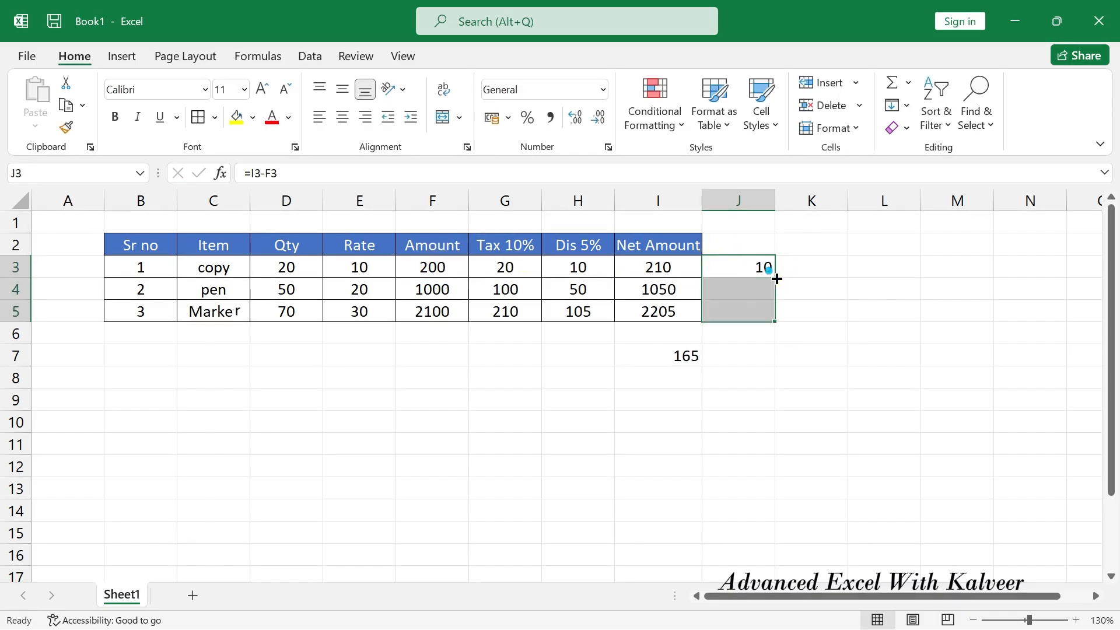
Delete the J3:J5 differences and the 165 formula in I7.
{"action": "left_click", "coordinate": [851, 337]}
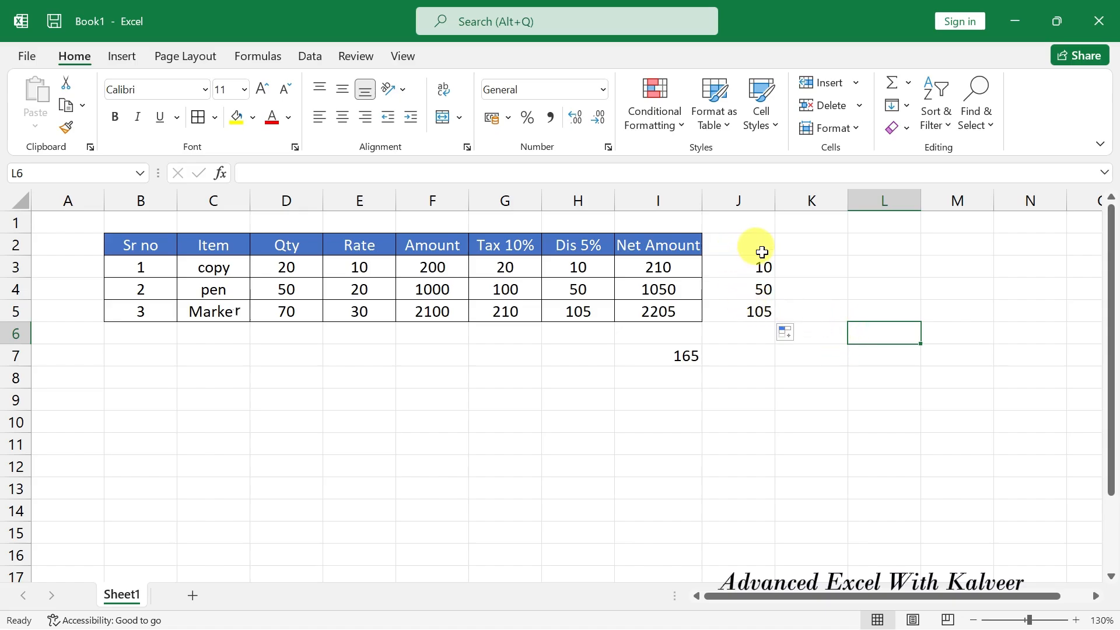
{"action": "left_click_drag", "start_coordinate": [757, 248], "coordinate": [755, 320]}
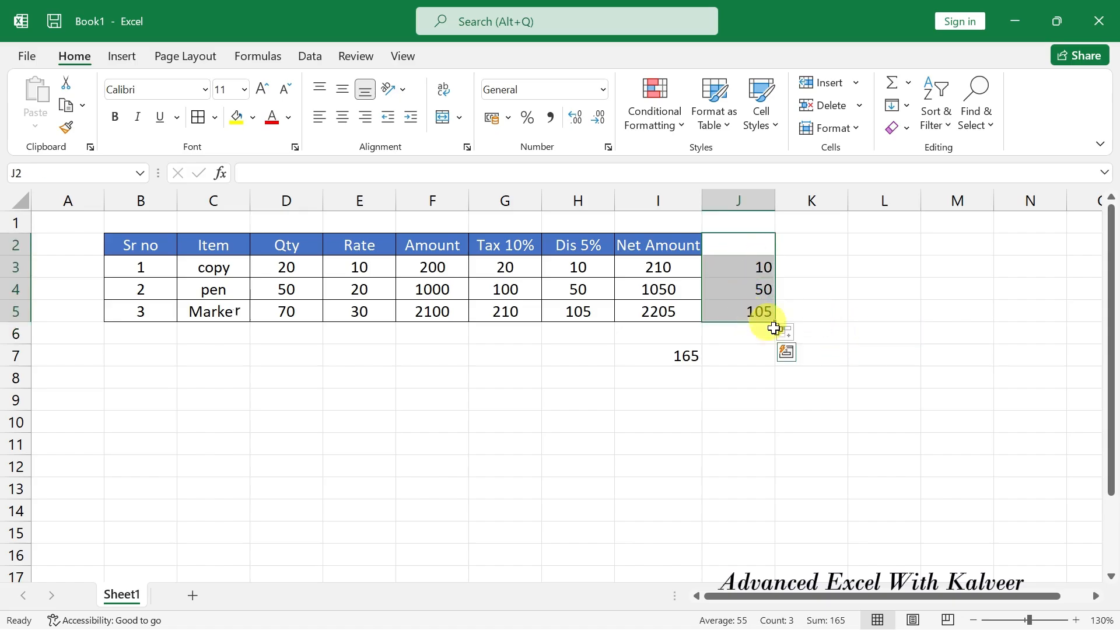
{"action": "key", "text": "Delete"}
{"action": "left_click", "coordinate": [684, 357]}
{"action": "key", "text": "Delete"}
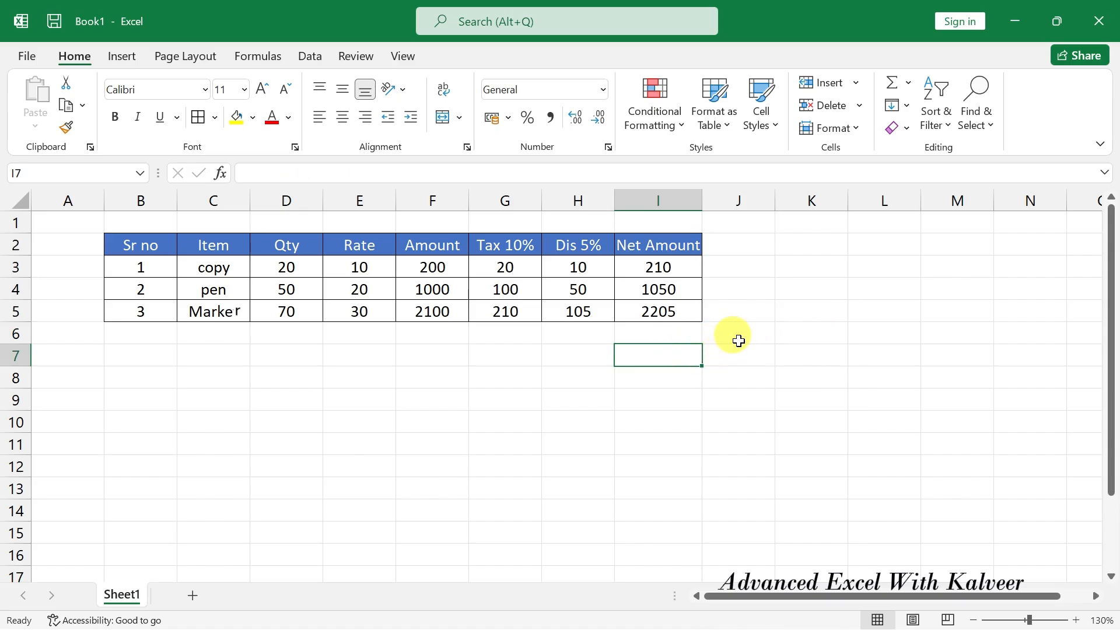